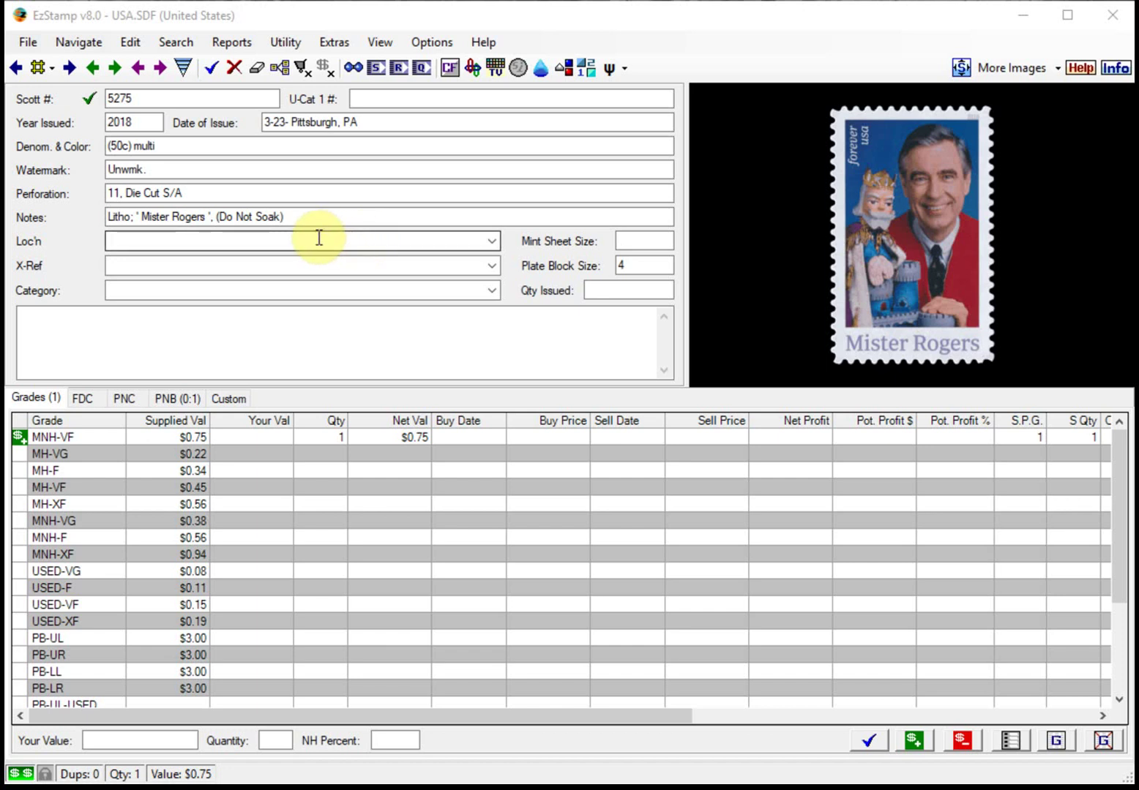
Start SRS stamp recognition in Global Mode from EzStamp's Extras menu
click(233, 209)
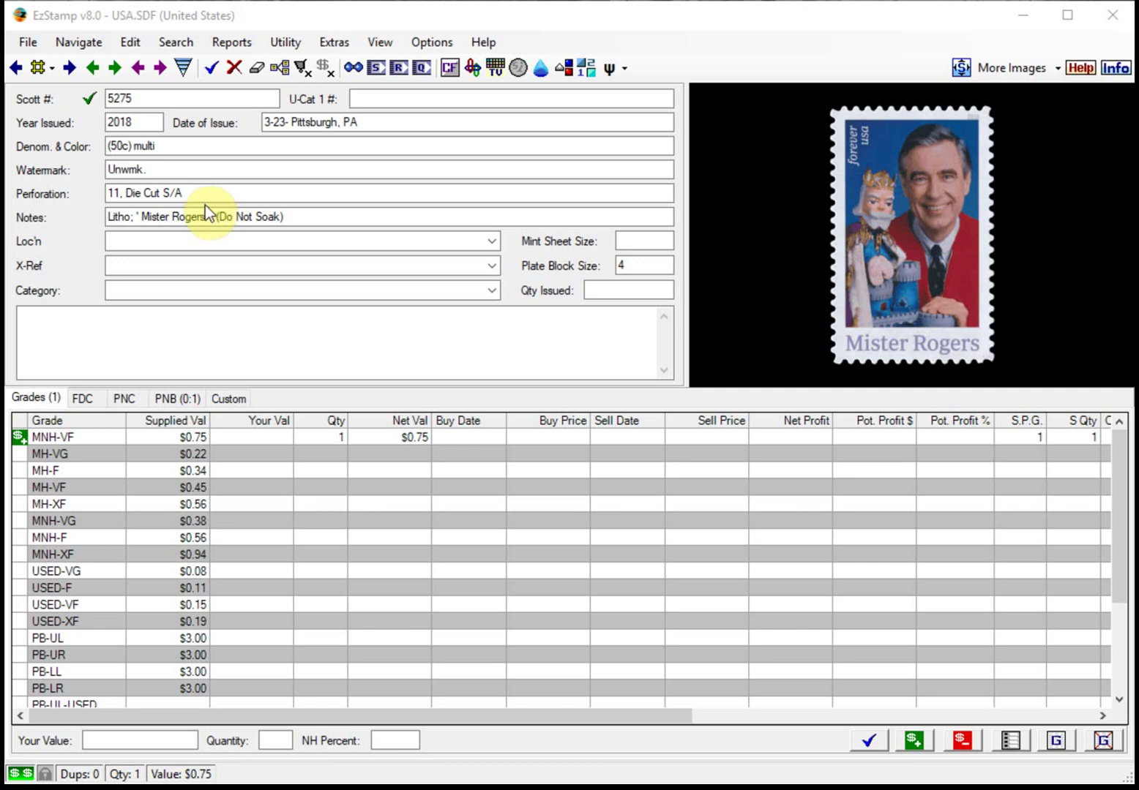
click(337, 46)
click(341, 46)
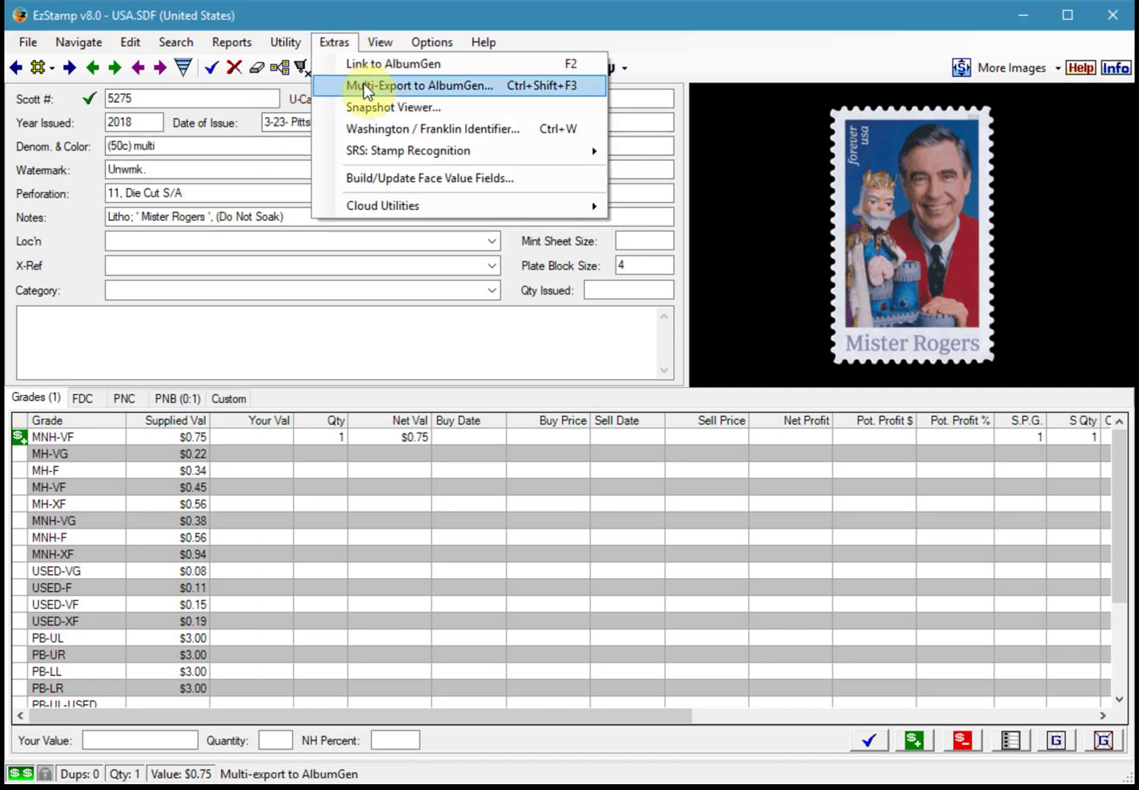
mouse_move(384, 149)
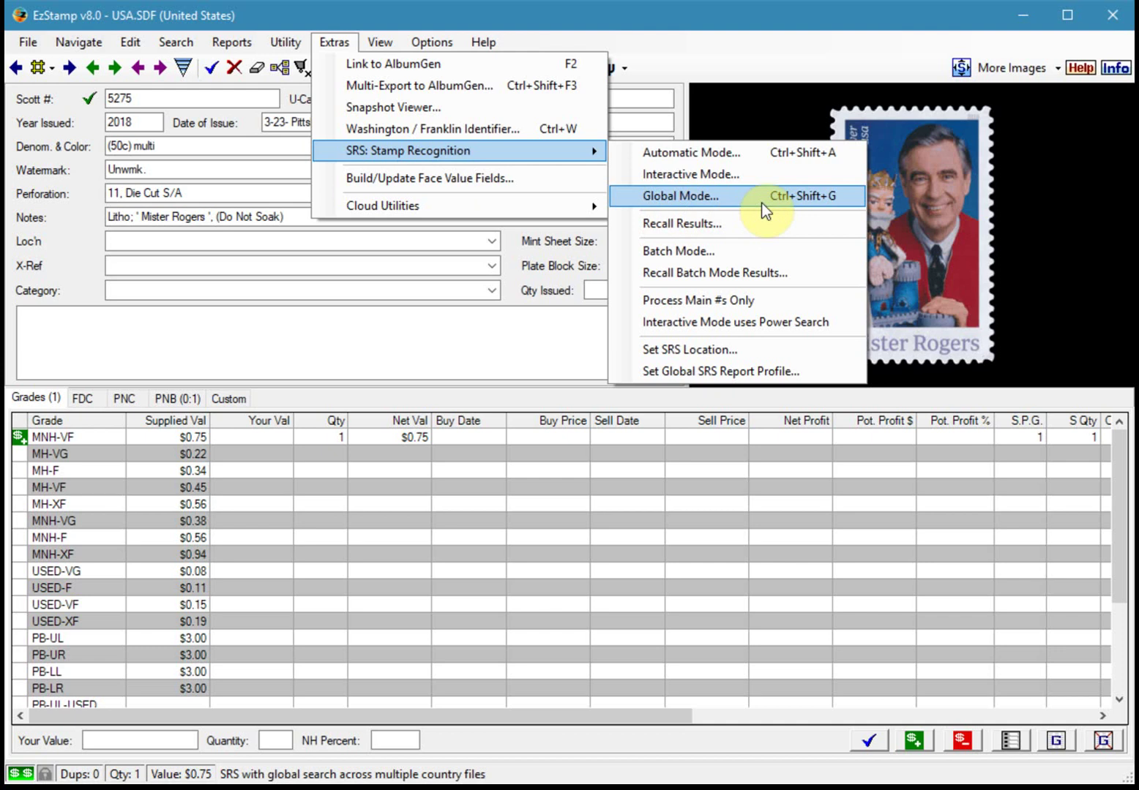
click(707, 195)
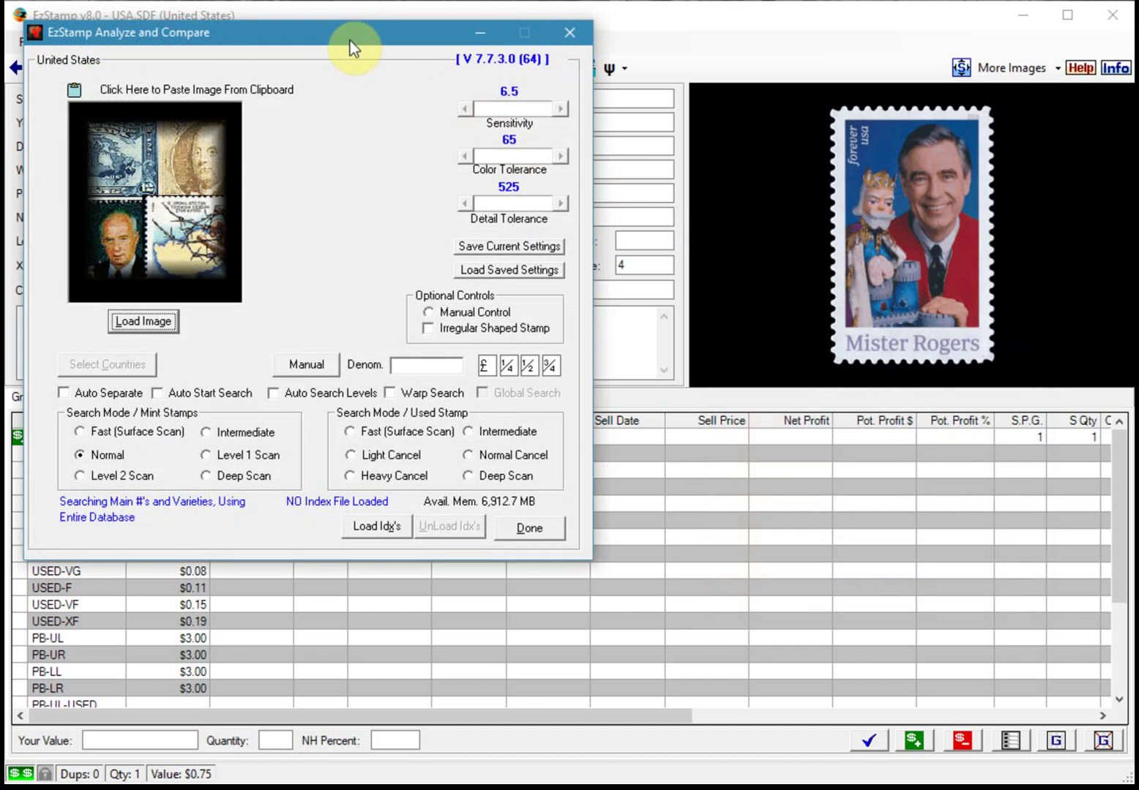
Turn on Auto Separate, Auto Start Search, Auto Search Levels, Warp Search and Global Search
click(64, 393)
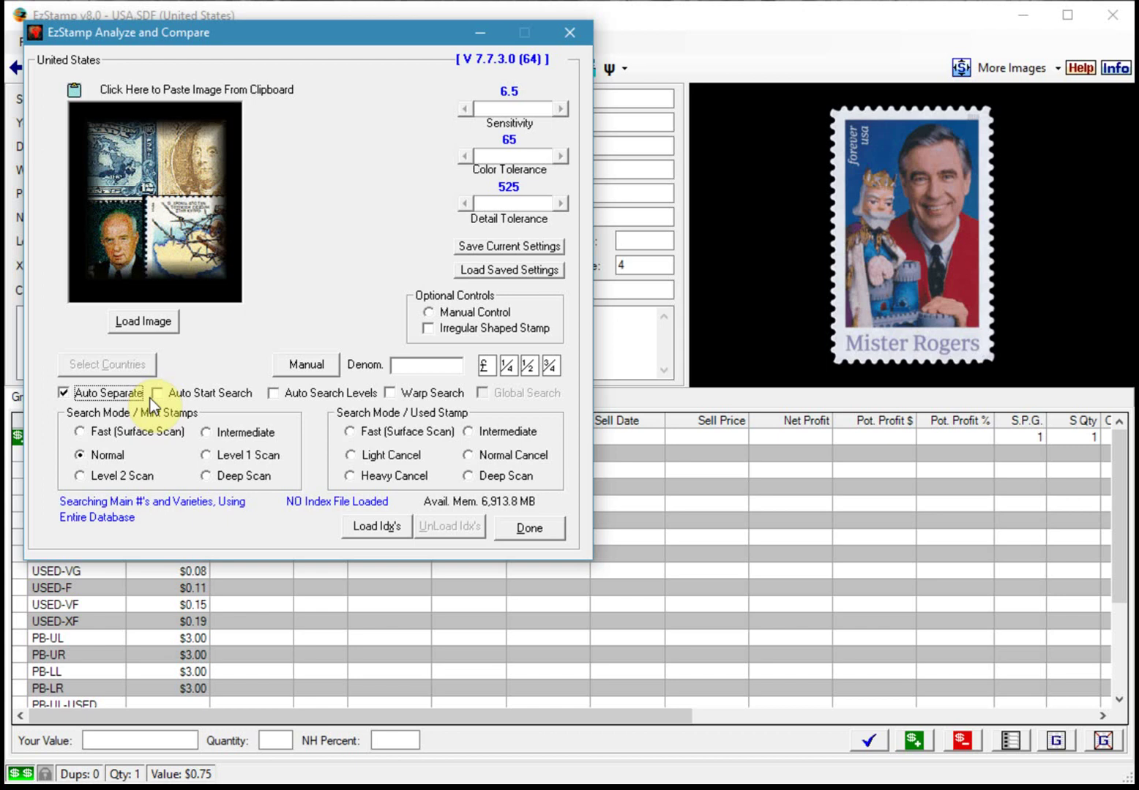
click(157, 395)
click(333, 397)
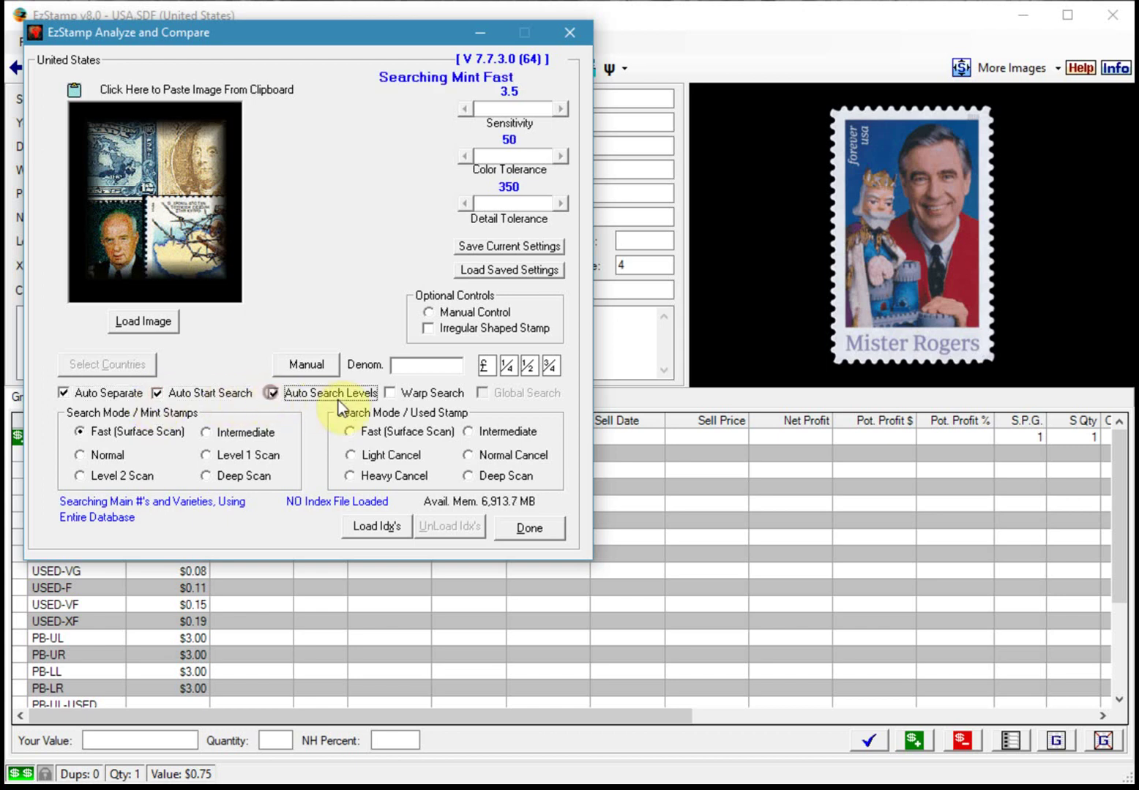
click(389, 395)
click(483, 395)
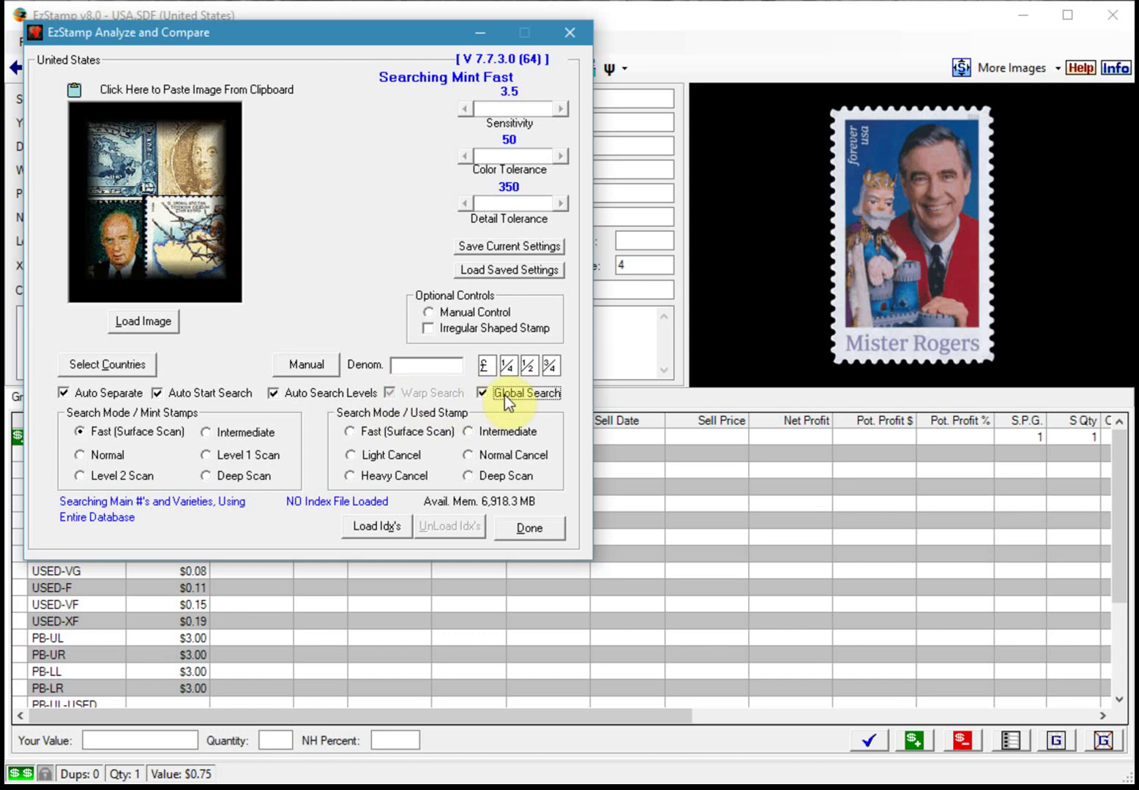
click(140, 368)
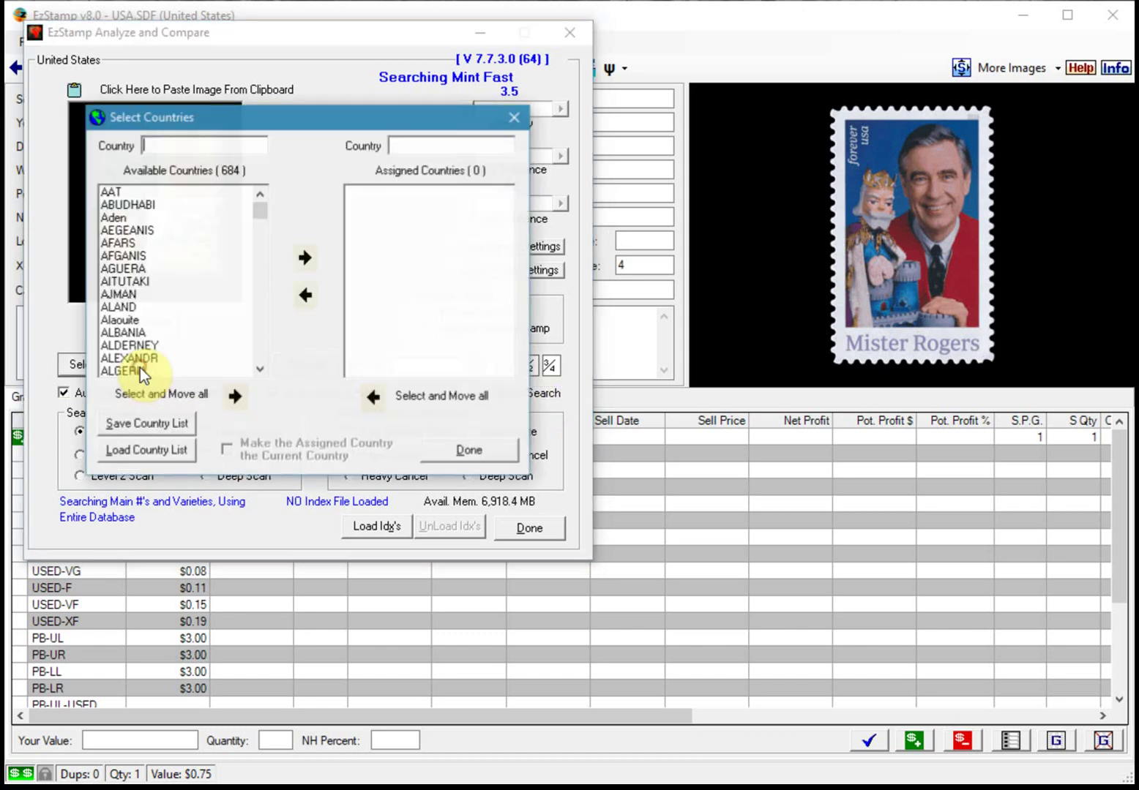
Load the mix1.txt country list, assigning six countries including Belgium, Canada, Germany, Mozambique and USA
click(153, 450)
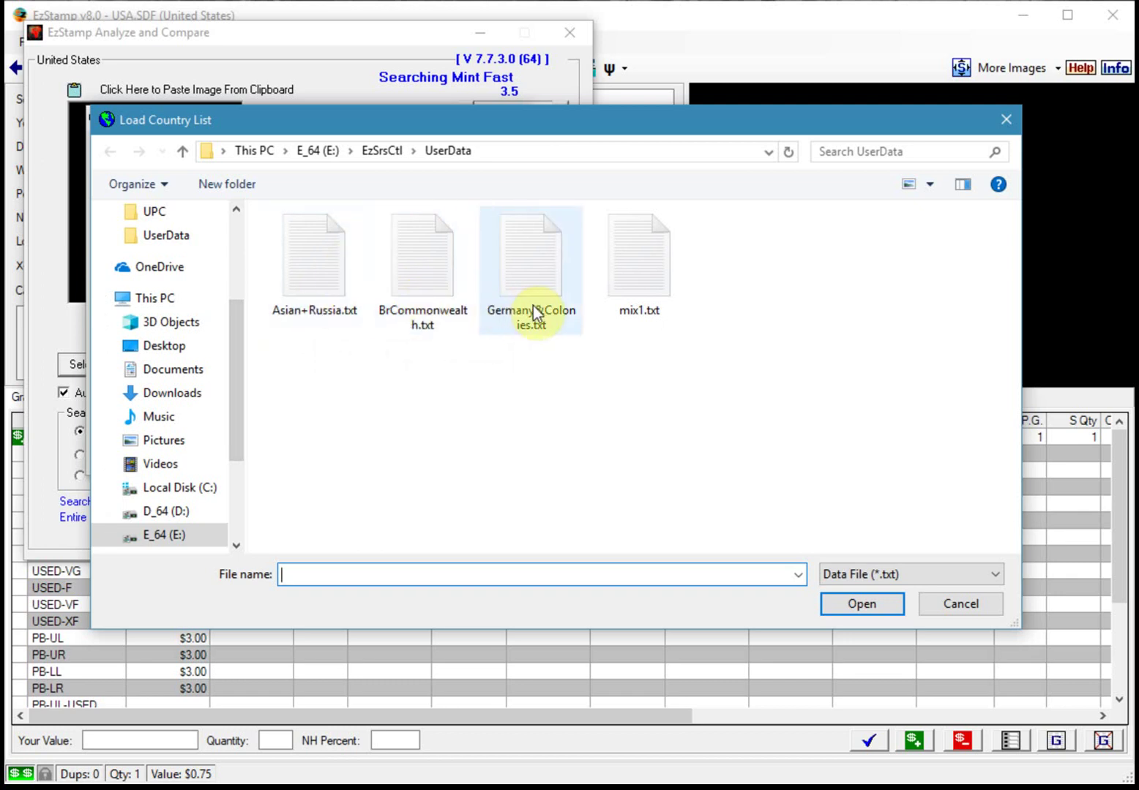
click(648, 281)
click(877, 610)
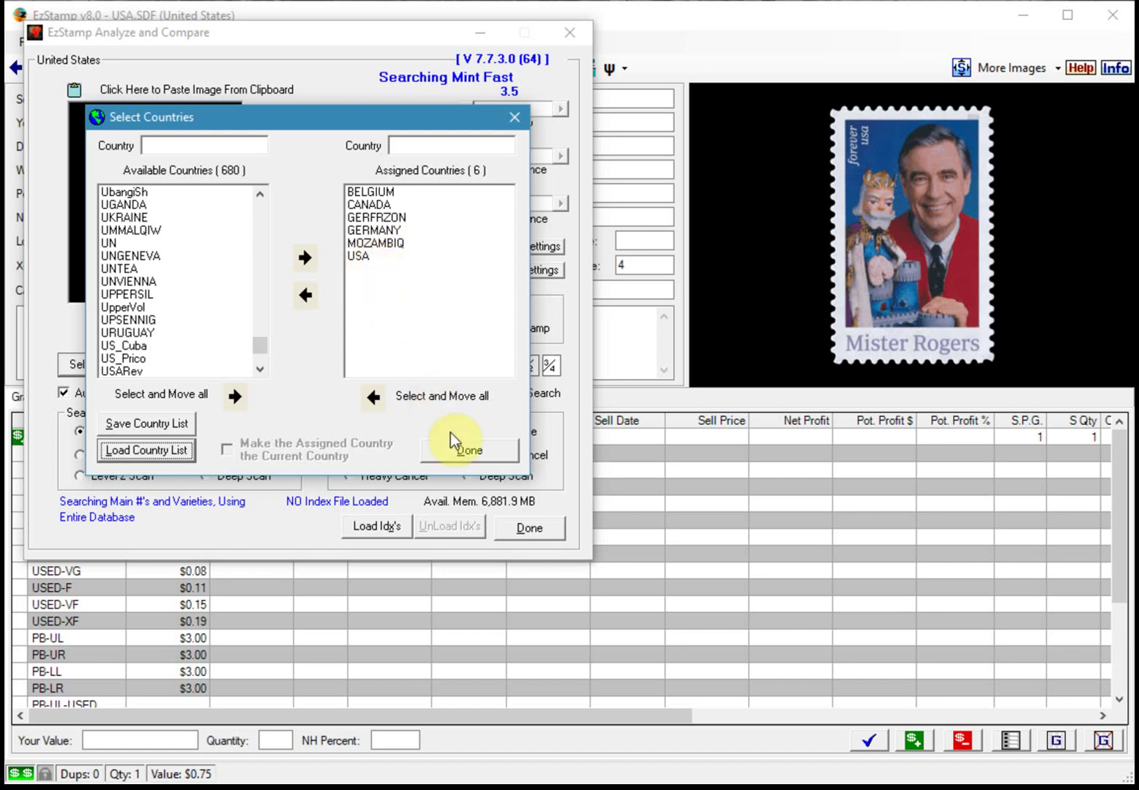
click(461, 451)
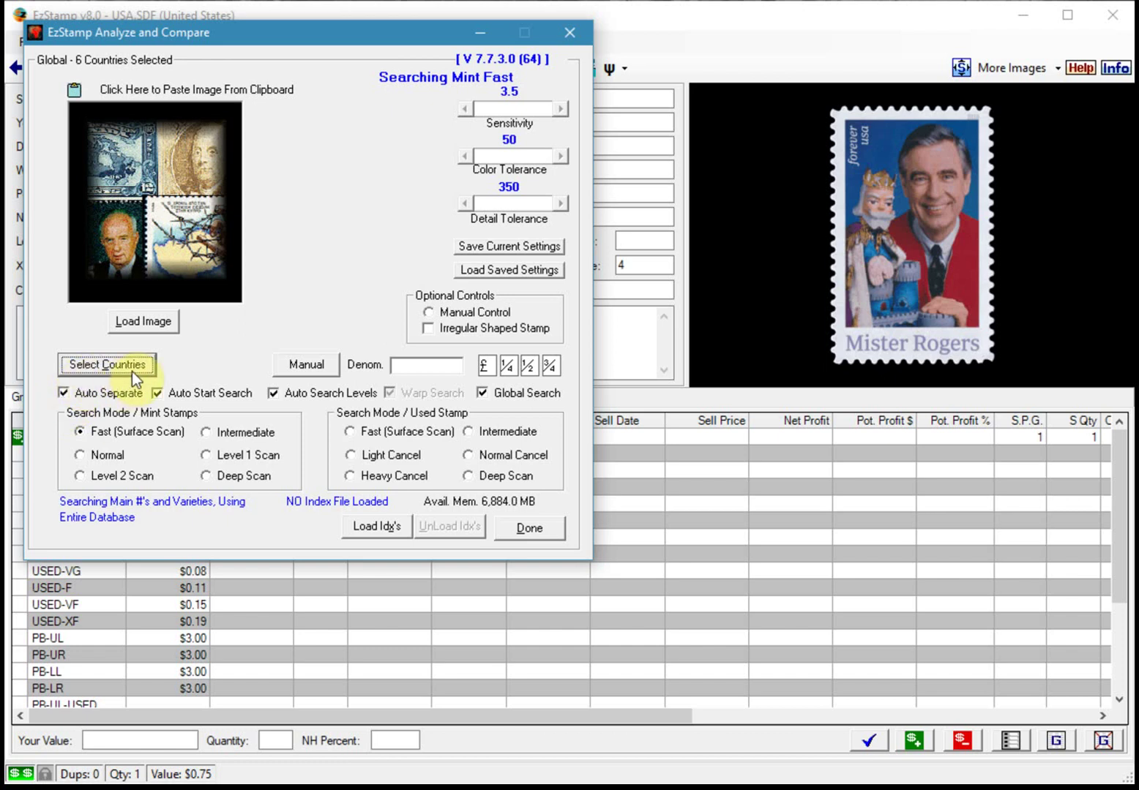
Load the Scan_3.jpg stamp page scan, which then opens in EzImage
click(146, 324)
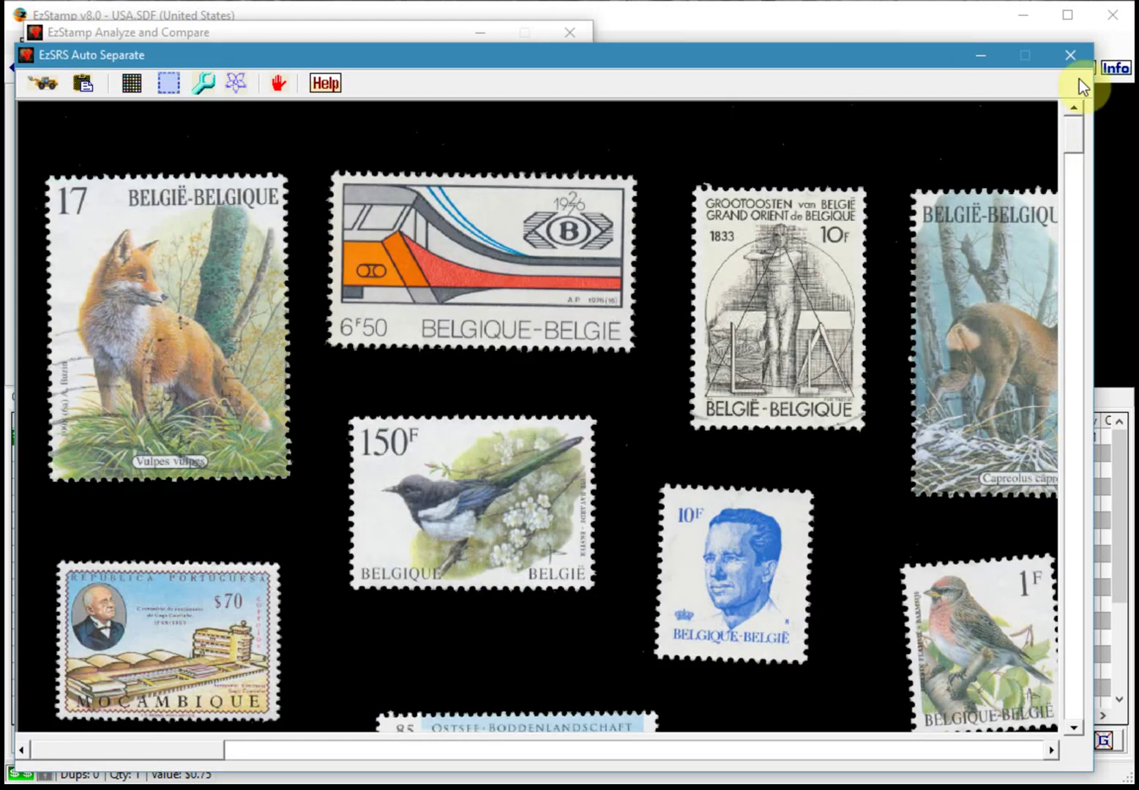
click(1080, 59)
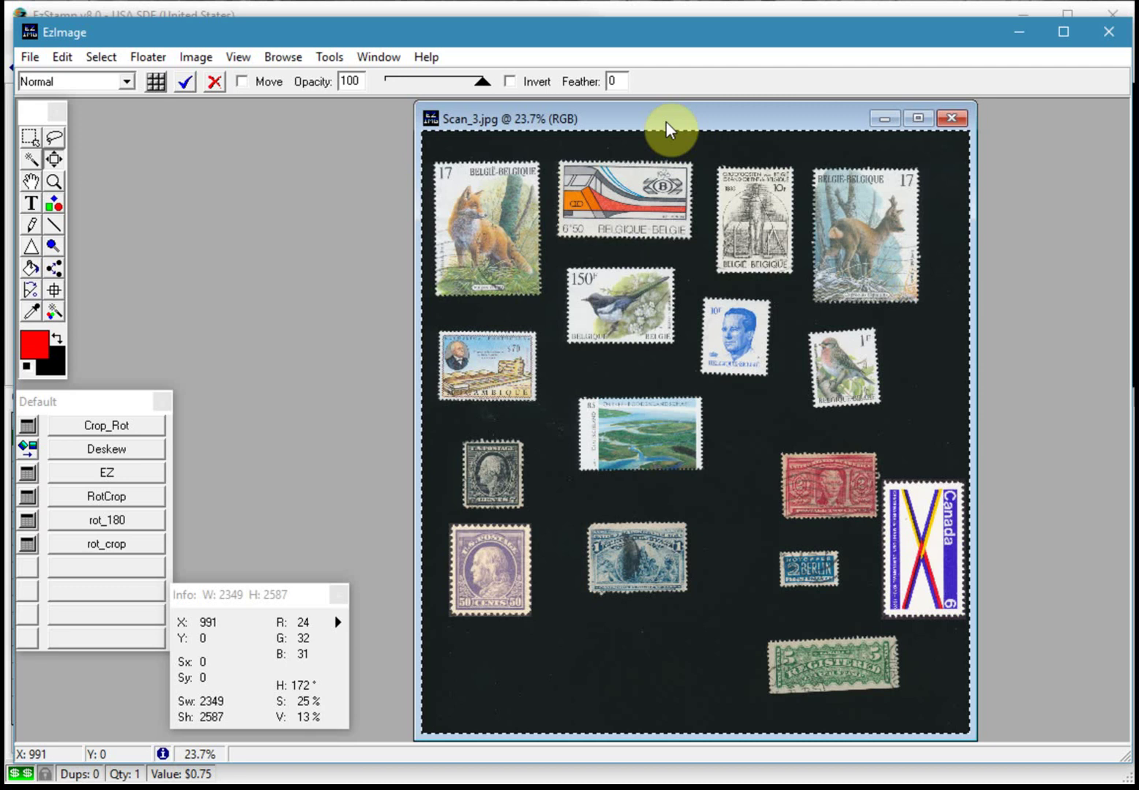
Paste the page scan from the clipboard into Auto Separate, then reopen an empty drop window
click(634, 9)
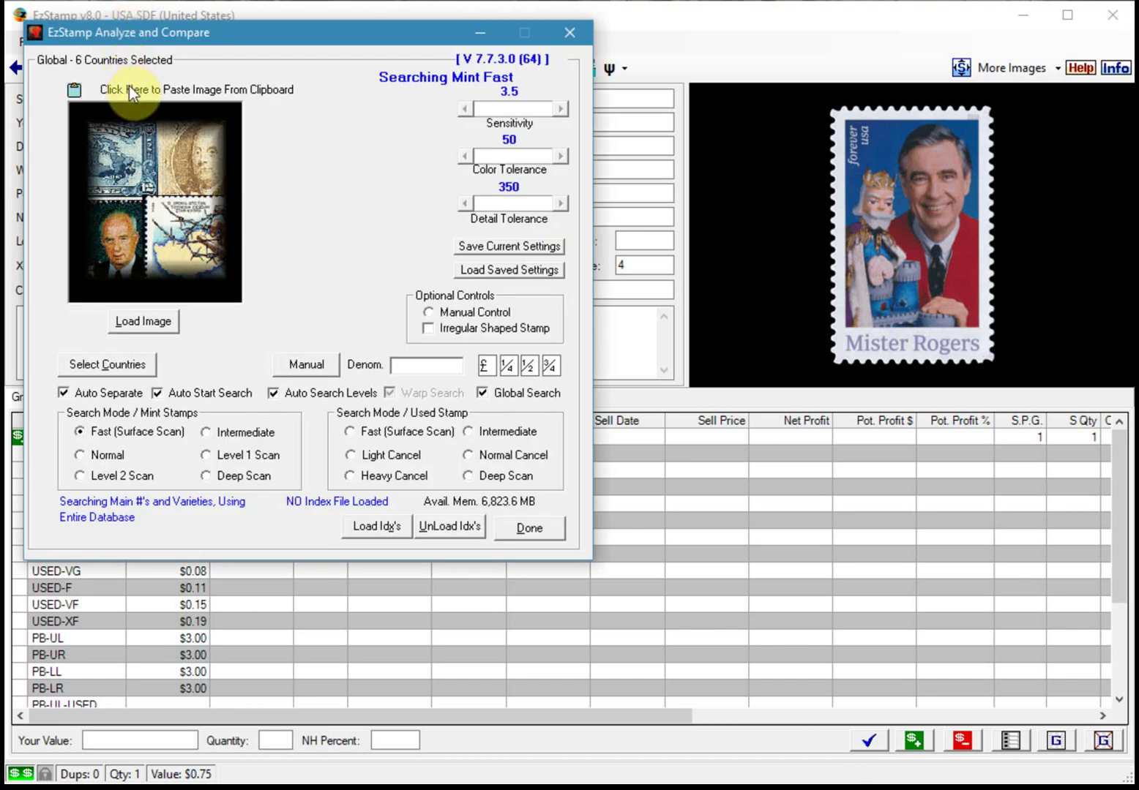
click(134, 319)
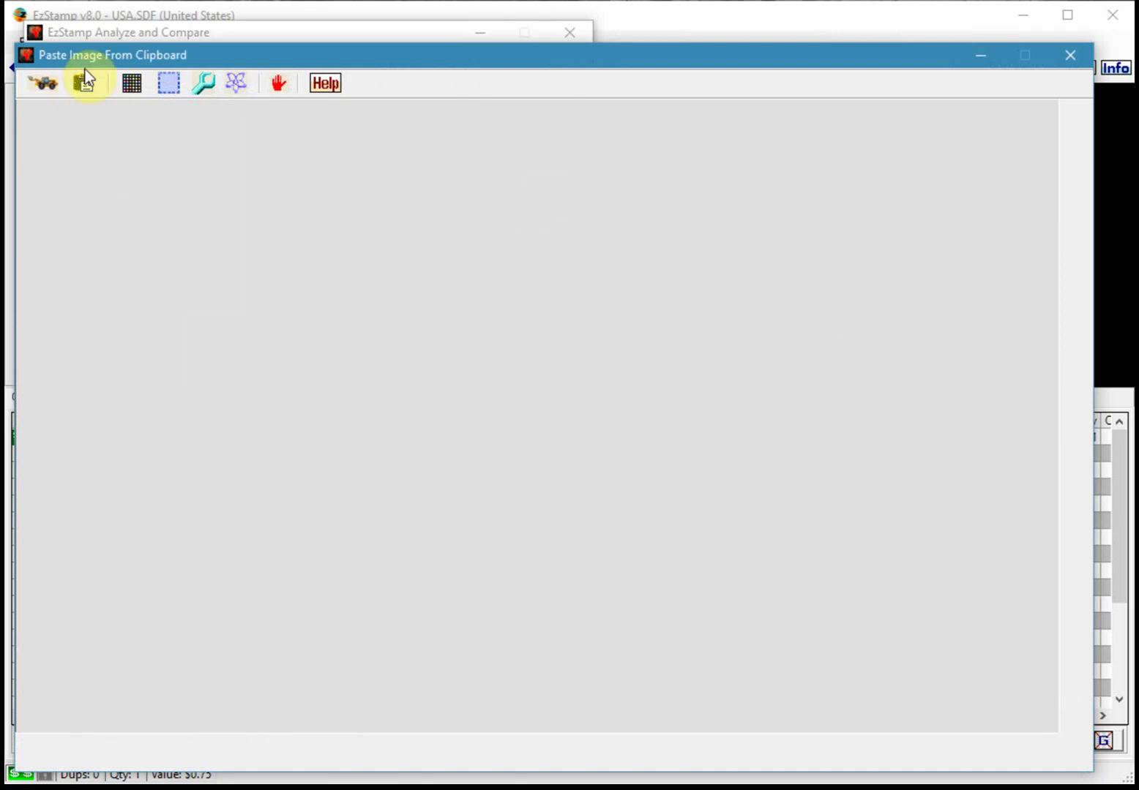
click(82, 80)
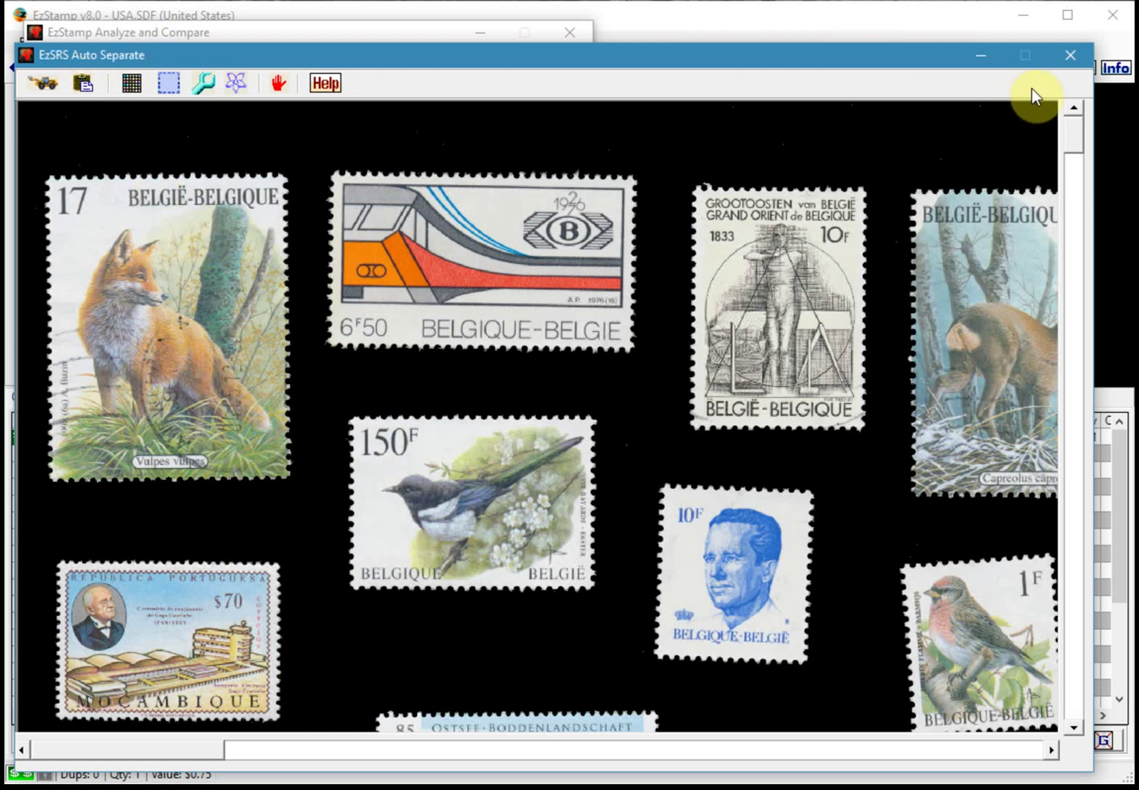
click(1069, 56)
click(141, 319)
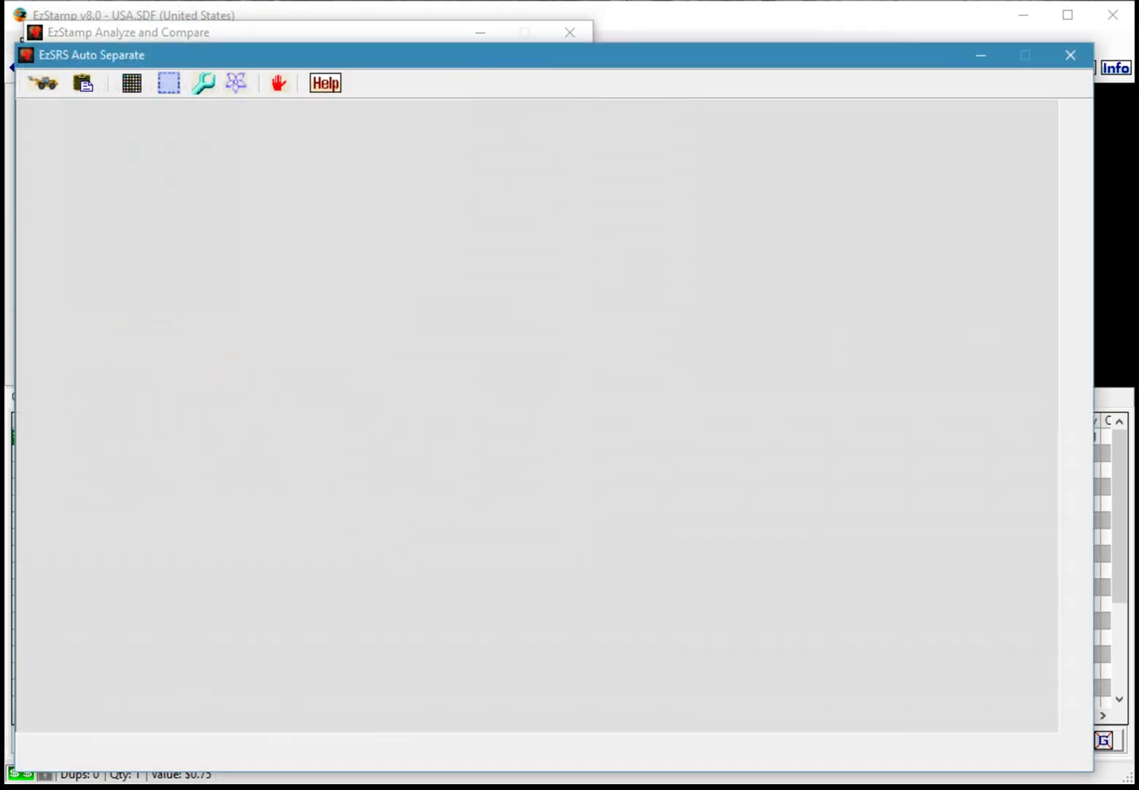
Drag Scan_3.jpg from the UserData folder into the Auto Separate window, then minimize Explorer
key(alt+Tab)
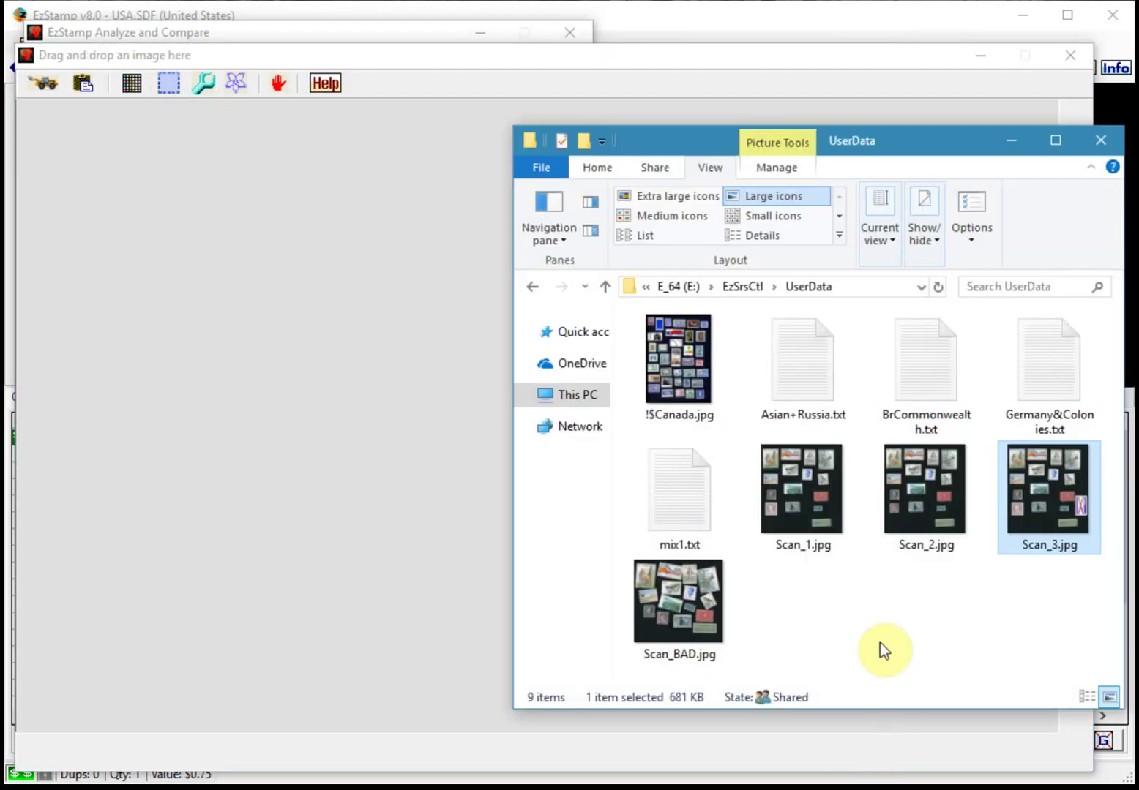
drag(1037, 498, 346, 403)
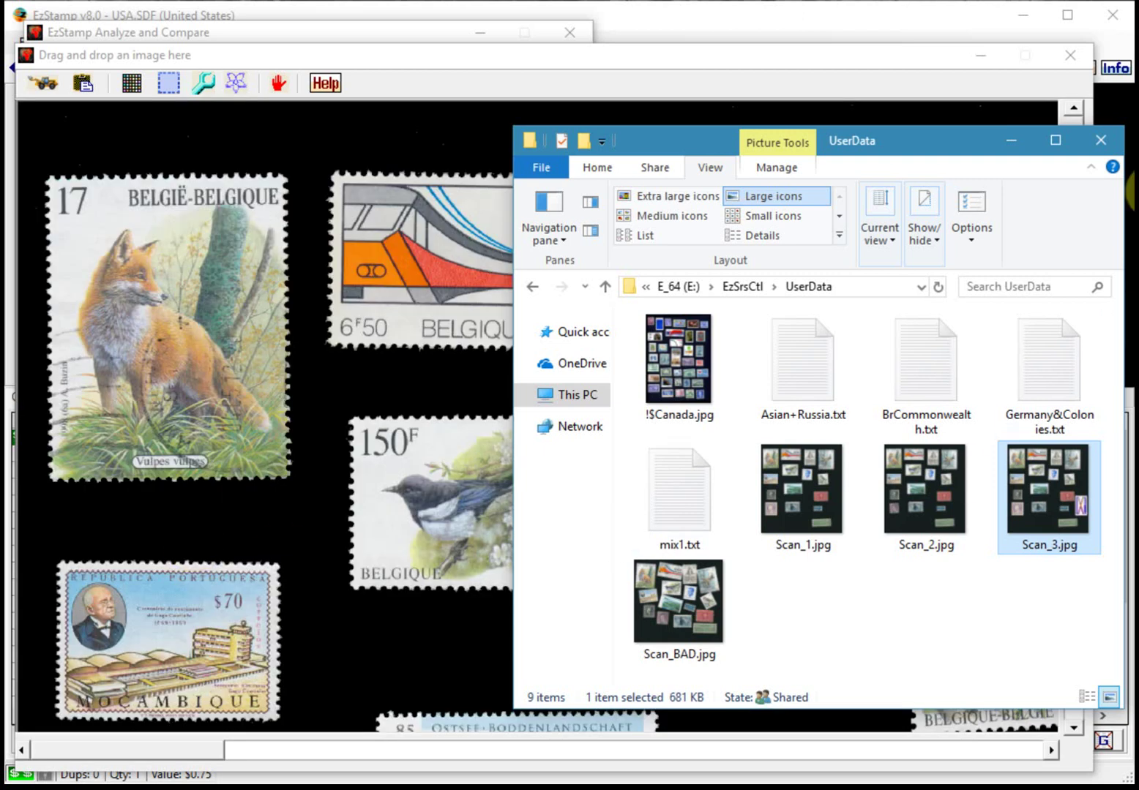
click(1012, 139)
click(189, 354)
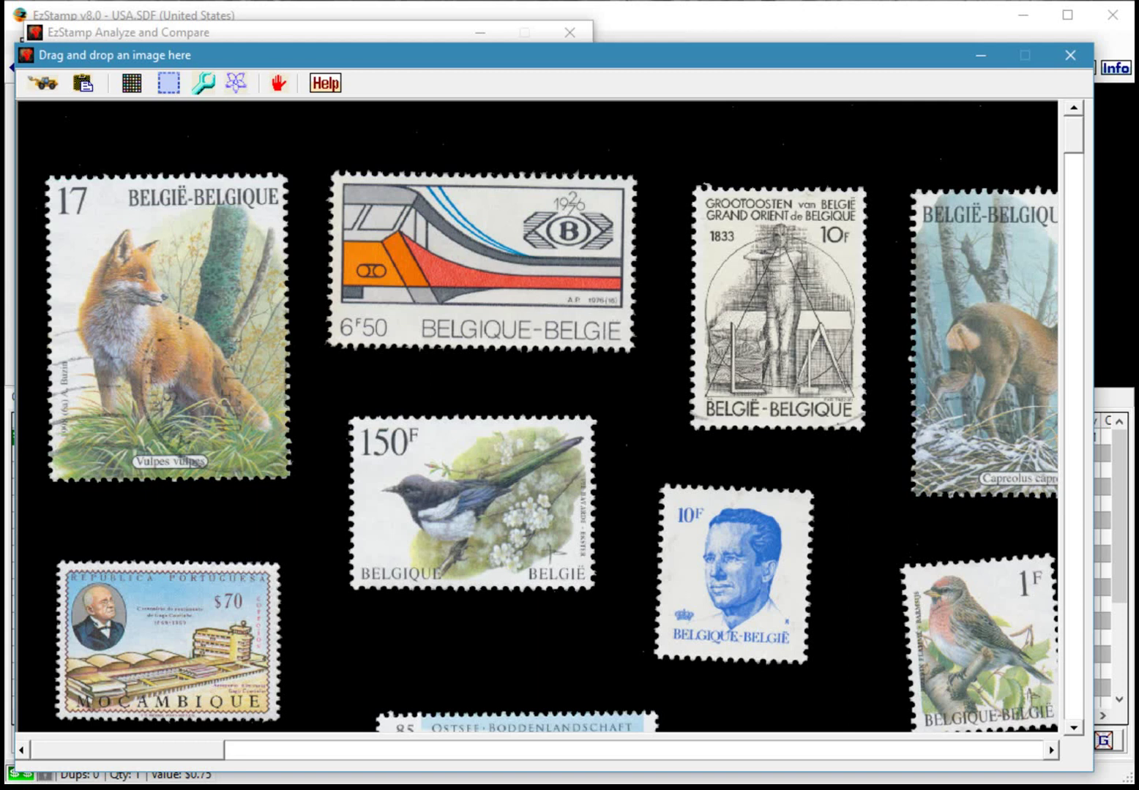
click(92, 479)
click(407, 422)
click(520, 321)
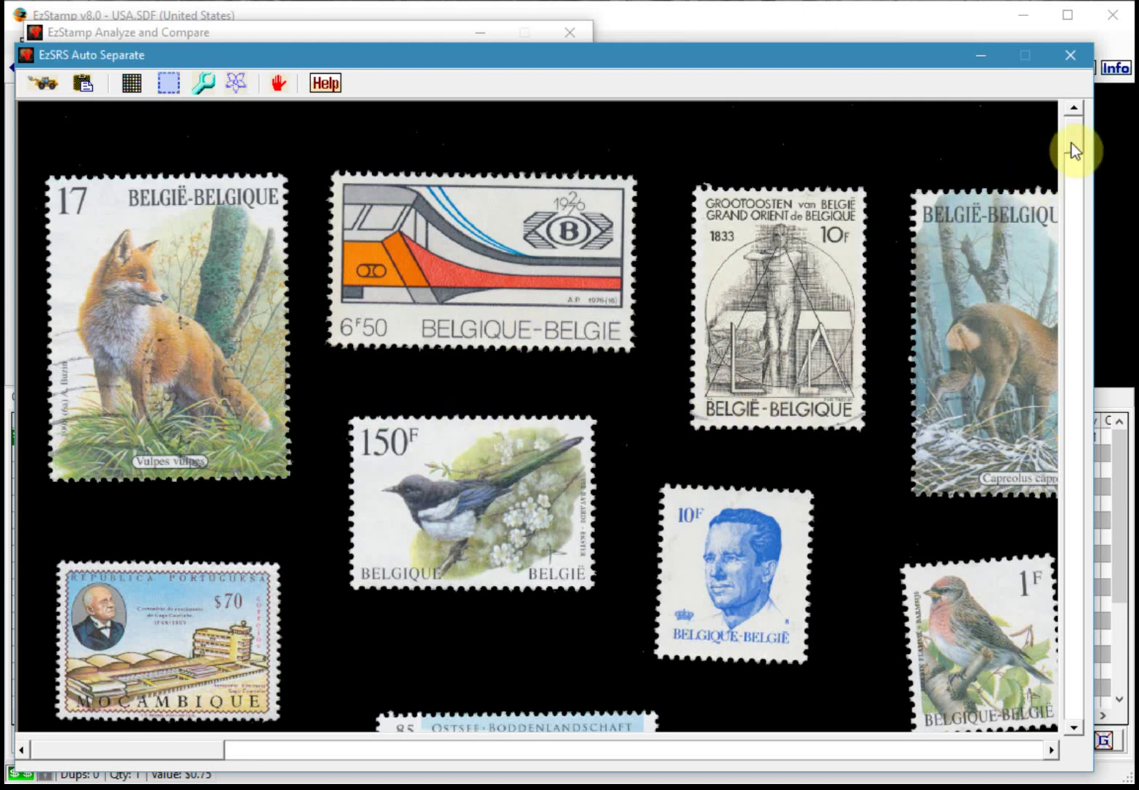
drag(1072, 142, 1072, 591)
click(1061, 694)
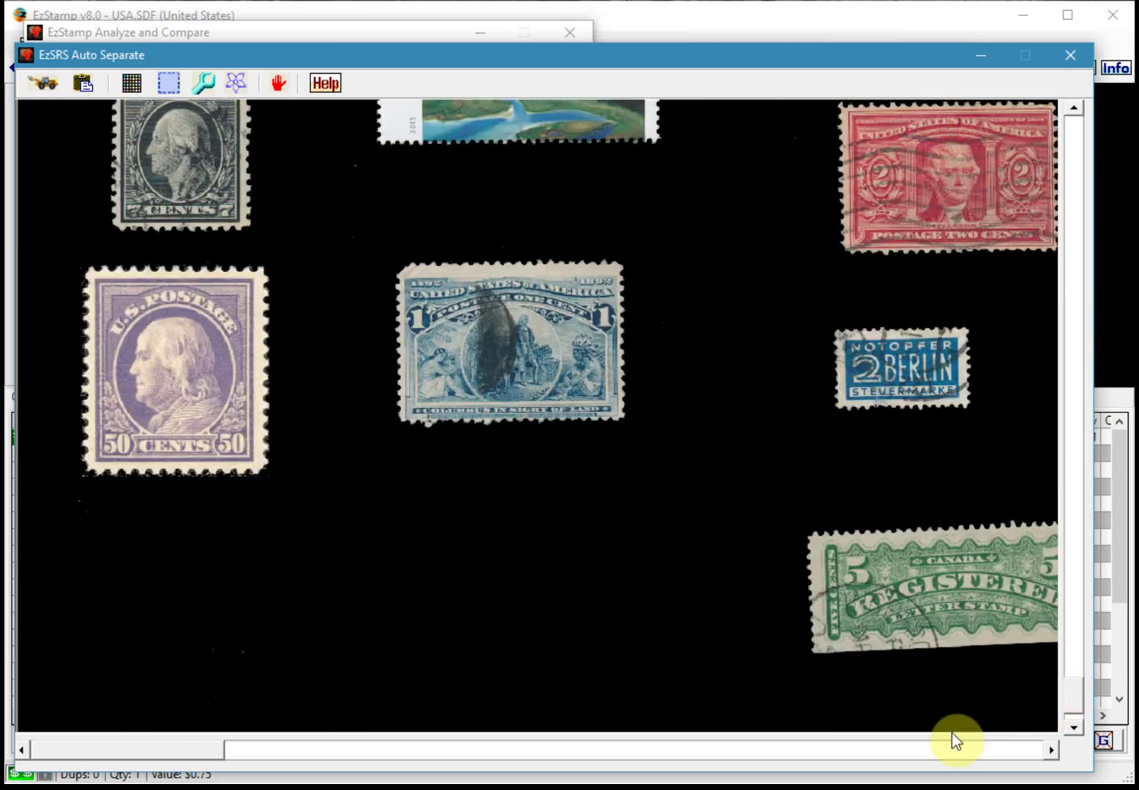
click(979, 750)
click(980, 751)
click(981, 752)
drag(1072, 696, 1062, 190)
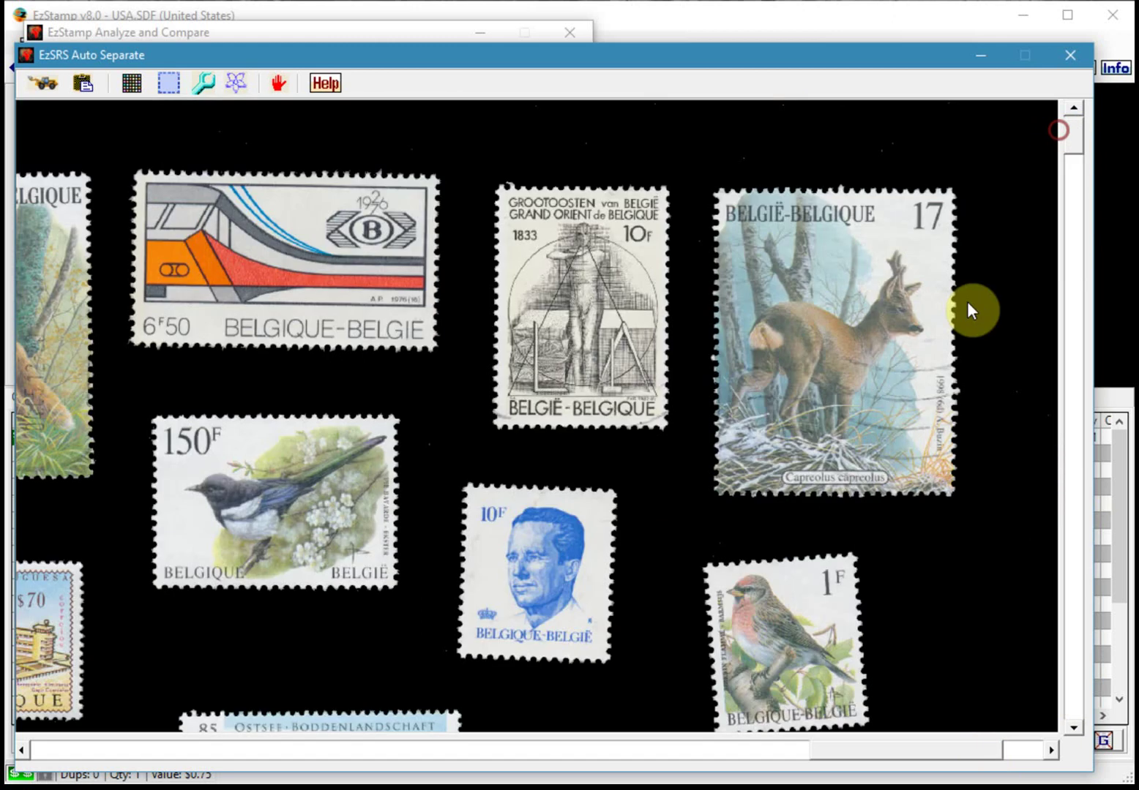
click(62, 752)
click(62, 751)
click(63, 752)
click(62, 752)
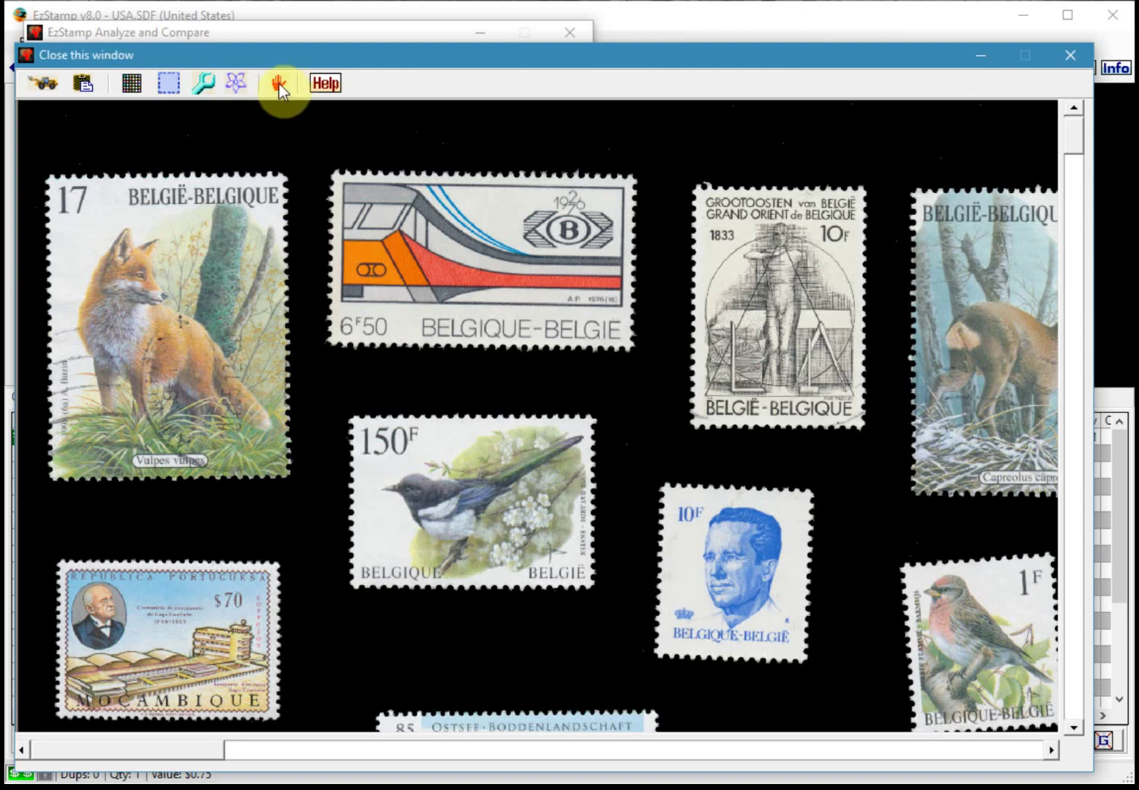
Open the EzSrs.pdf manual at the SRS Auto Separate section on page 19
click(327, 82)
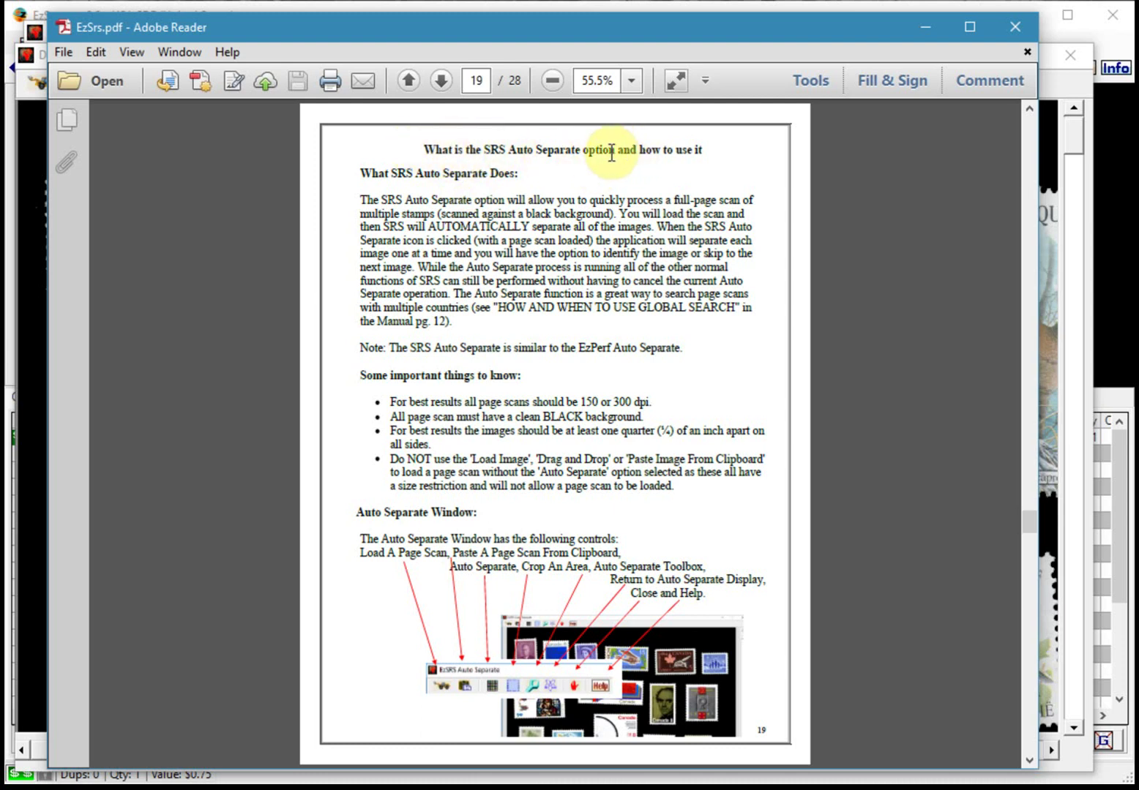
Page through the manual from page 19 to 23, then minimize Adobe Reader
click(1026, 725)
click(1026, 726)
click(1027, 726)
click(1027, 728)
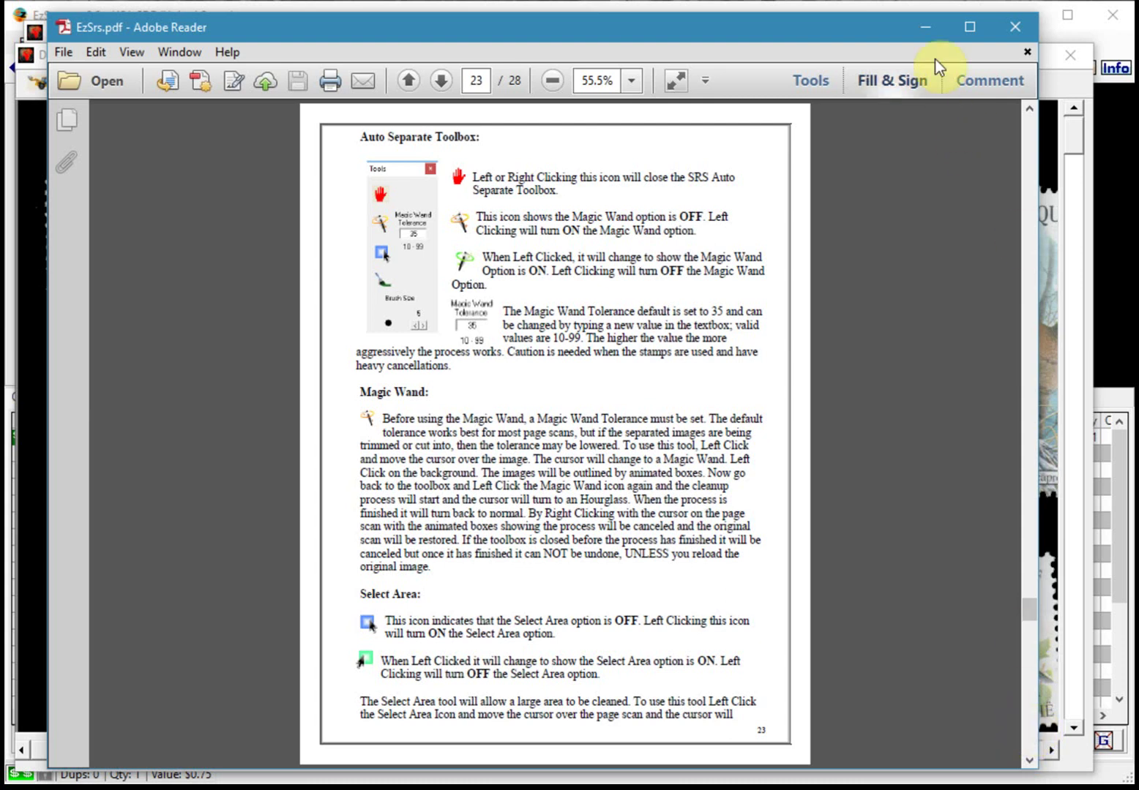
click(923, 26)
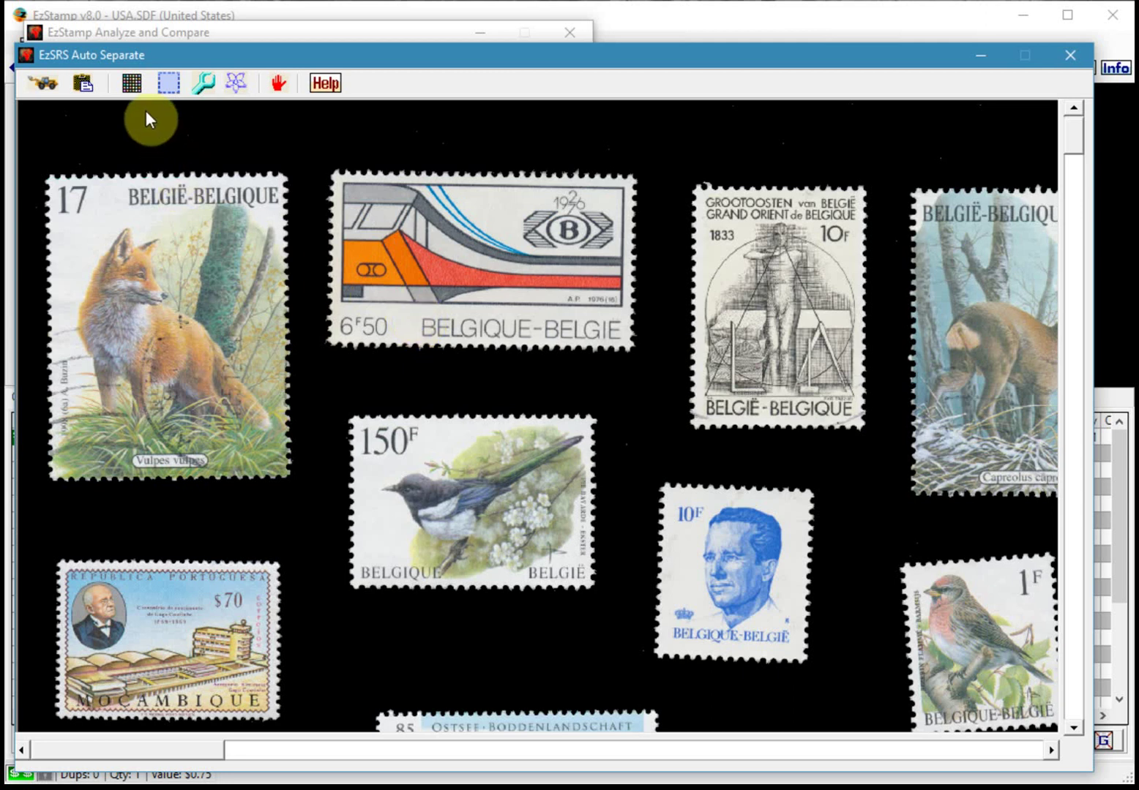
Split the Scan_3.jpg page into individual stamps, starting with the 6F50 train stamp
click(133, 84)
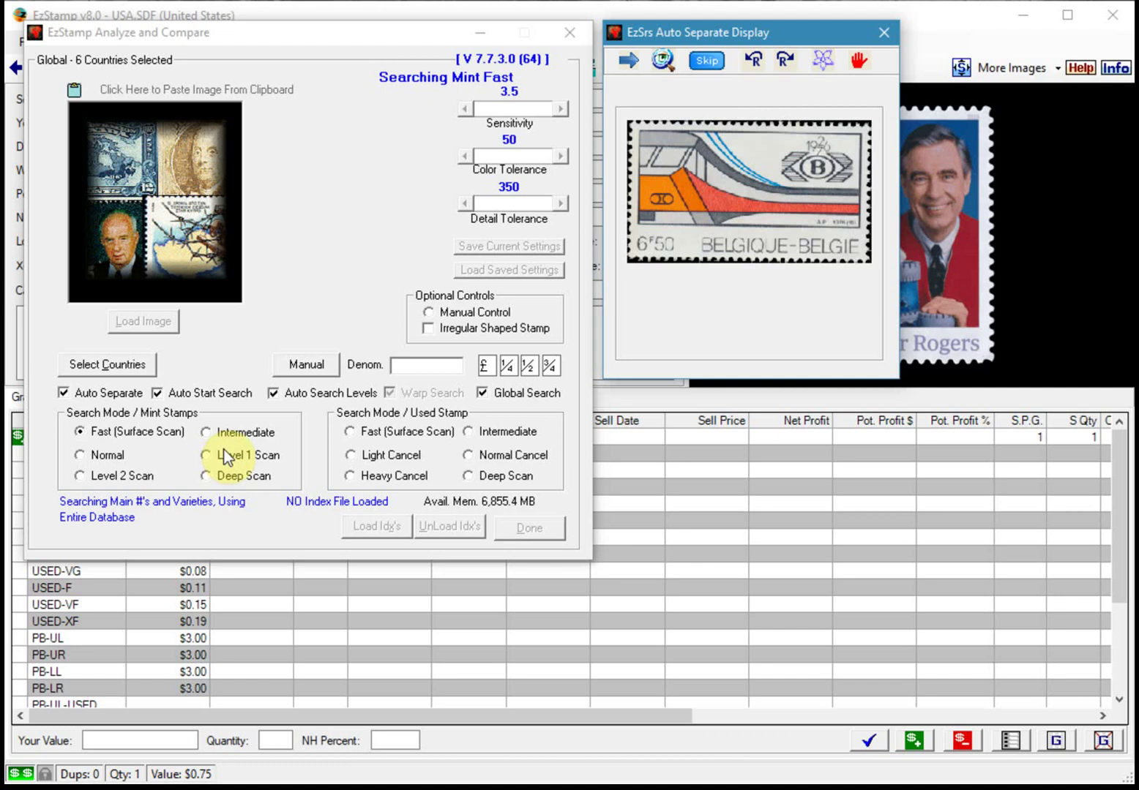
click(415, 366)
Search with denomination 6.50 and add the matching 953-BELGIUM to the data
text(6)
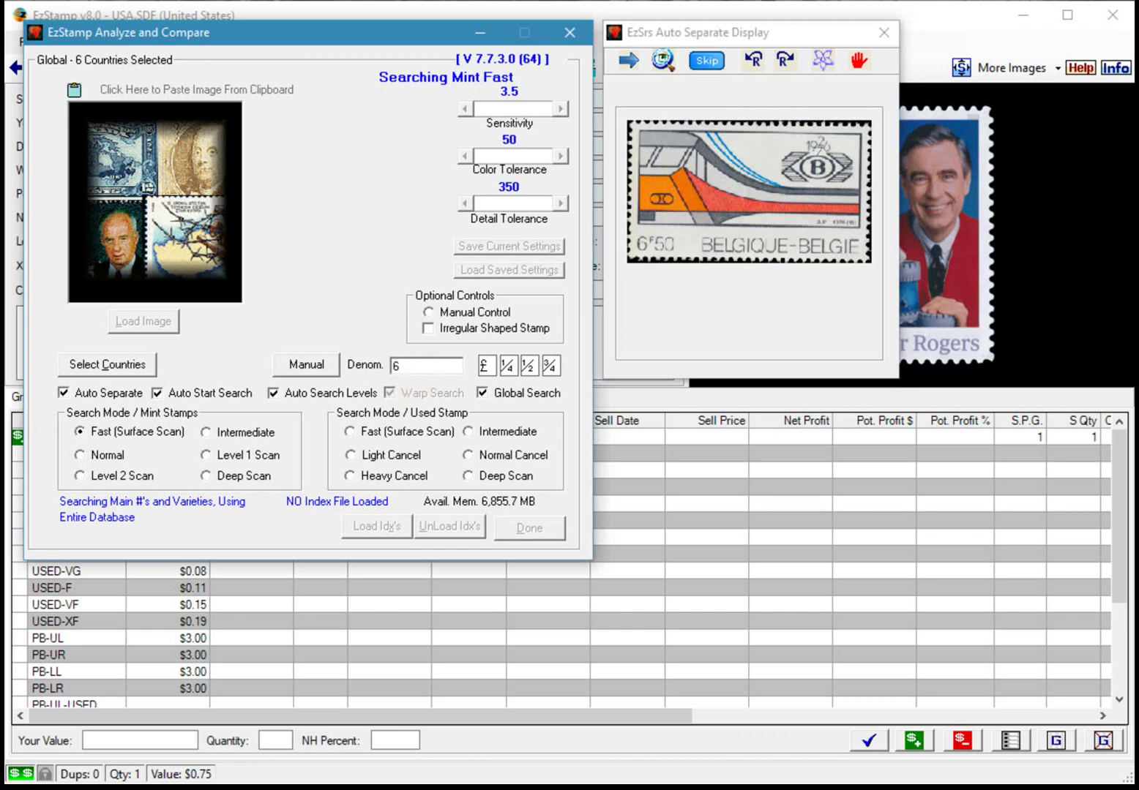
text(.50)
click(663, 59)
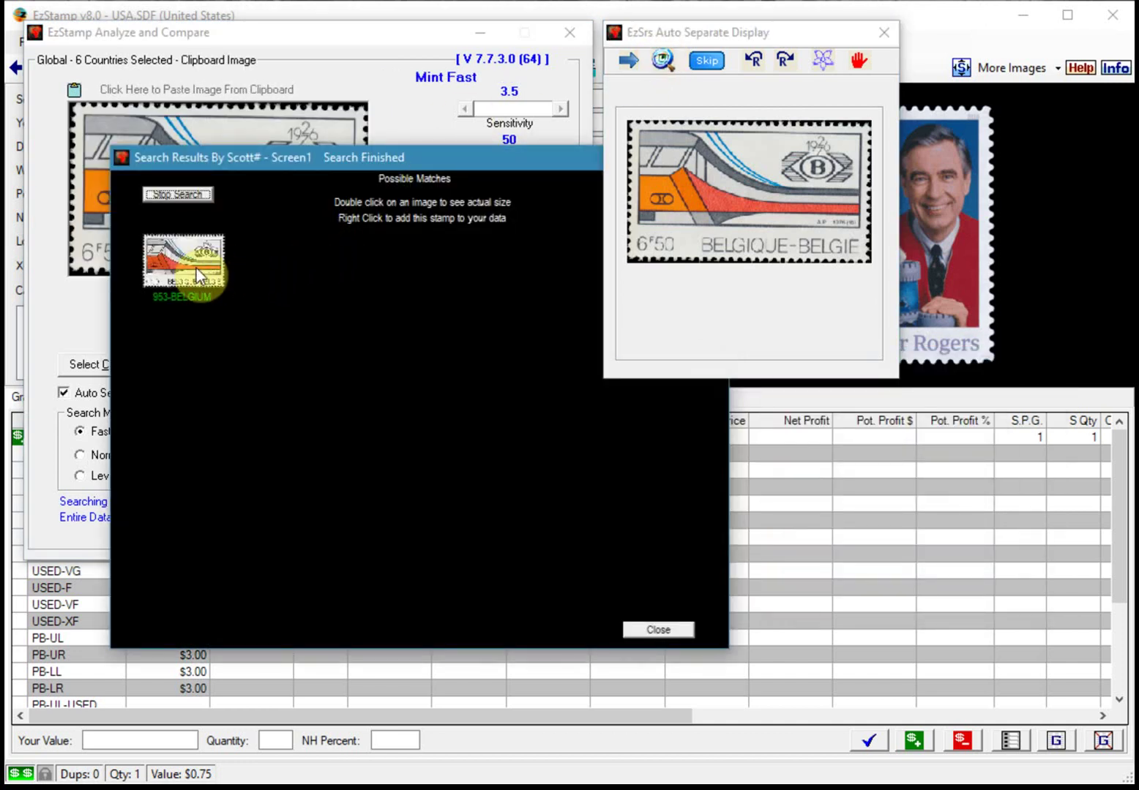
right_click(183, 265)
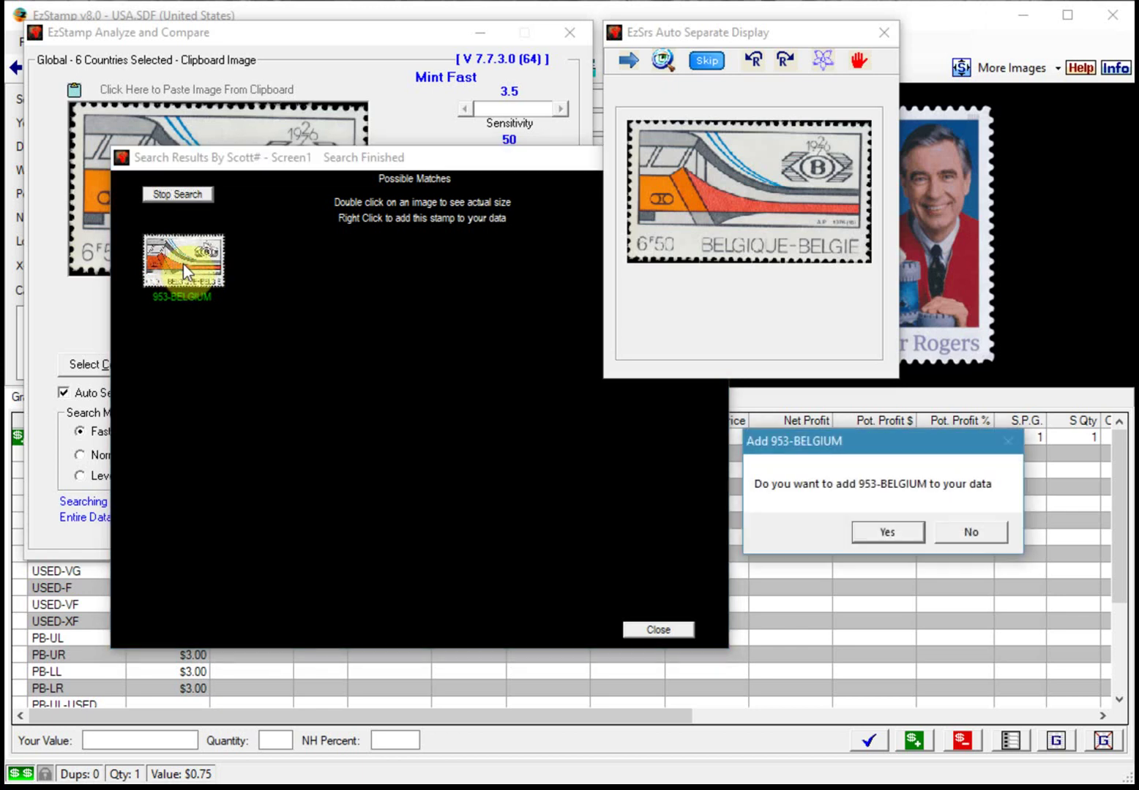
click(887, 532)
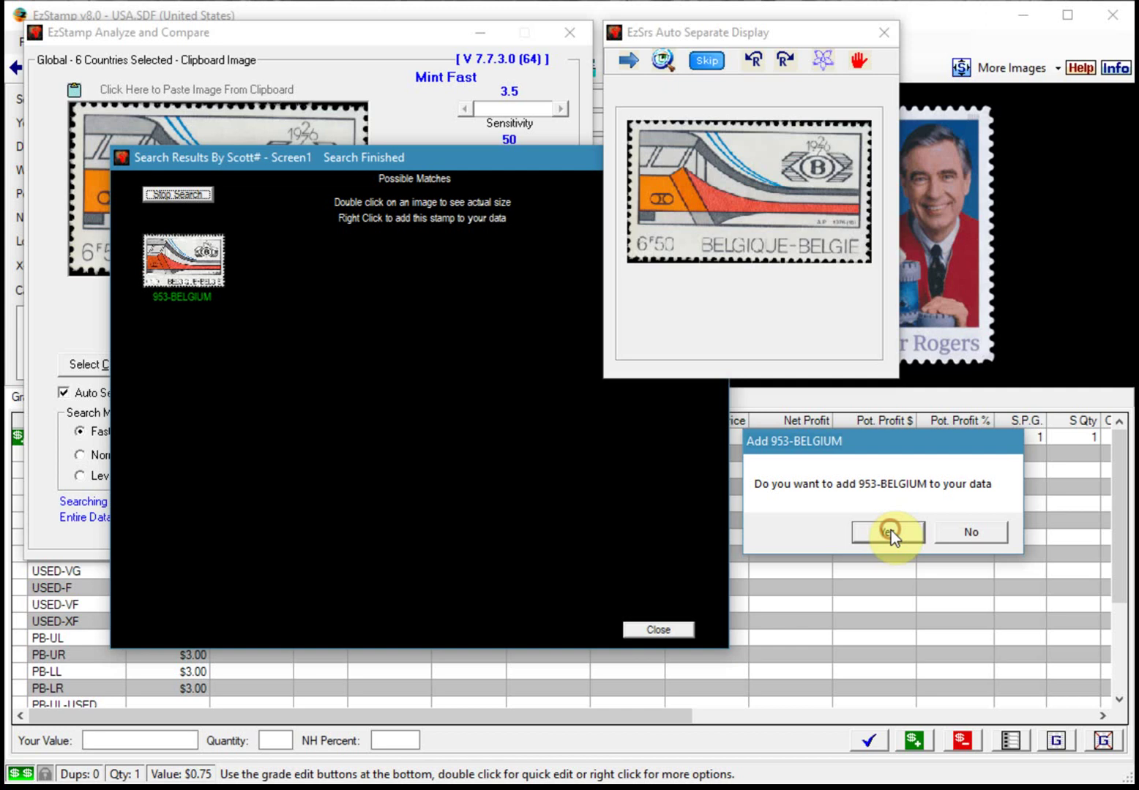
Identify the fox stamp at denomination 17 as 1692-BELGIUM, add it, and advance to the next stamp
click(658, 630)
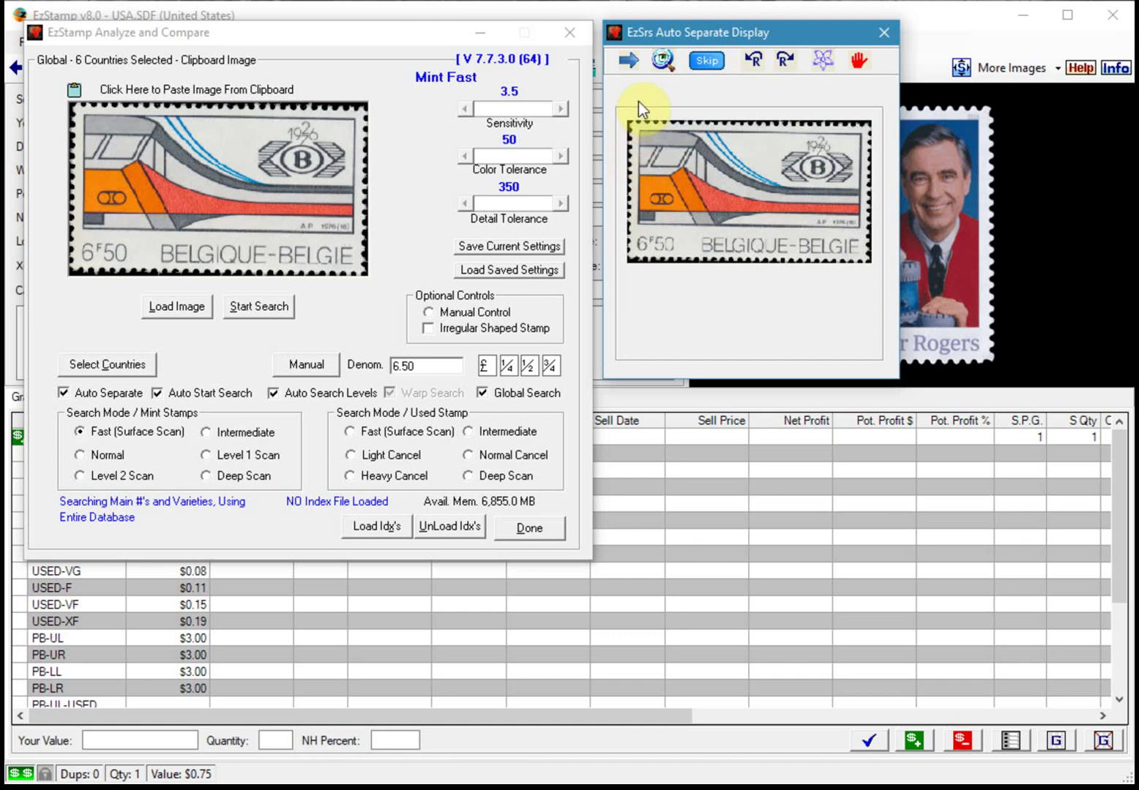
click(629, 63)
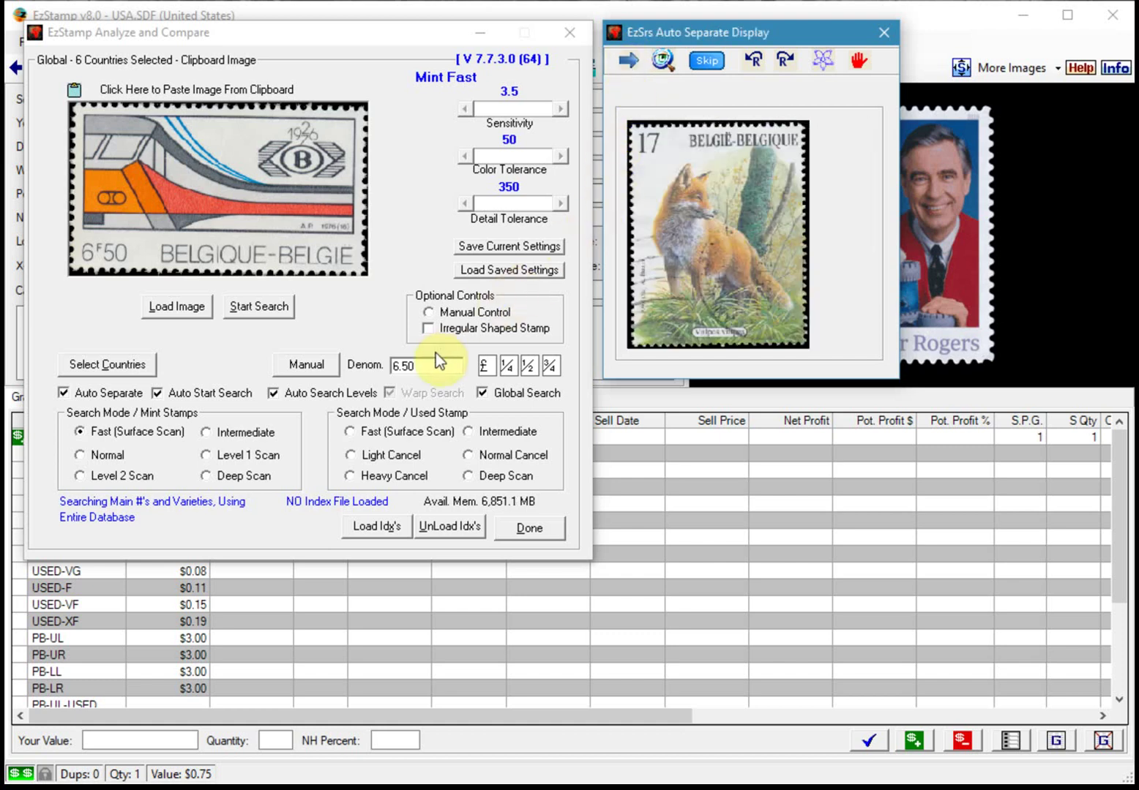
click(433, 364)
text(17)
click(662, 62)
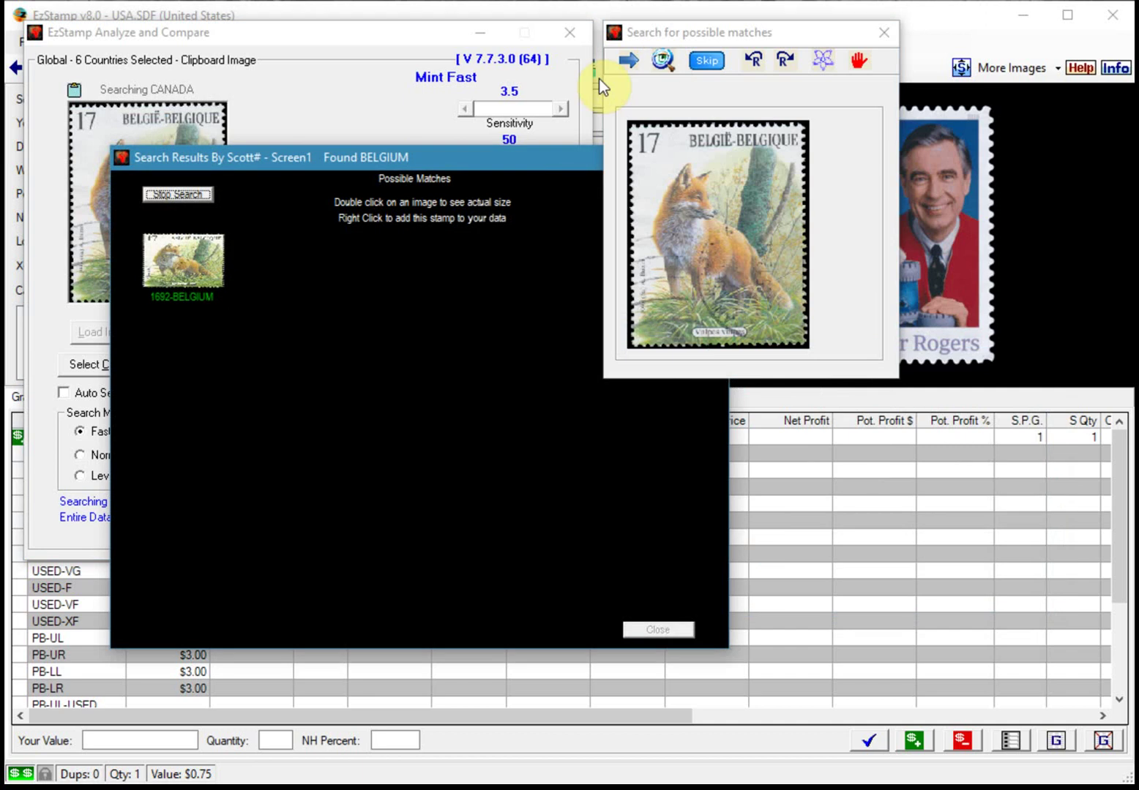
right_click(182, 272)
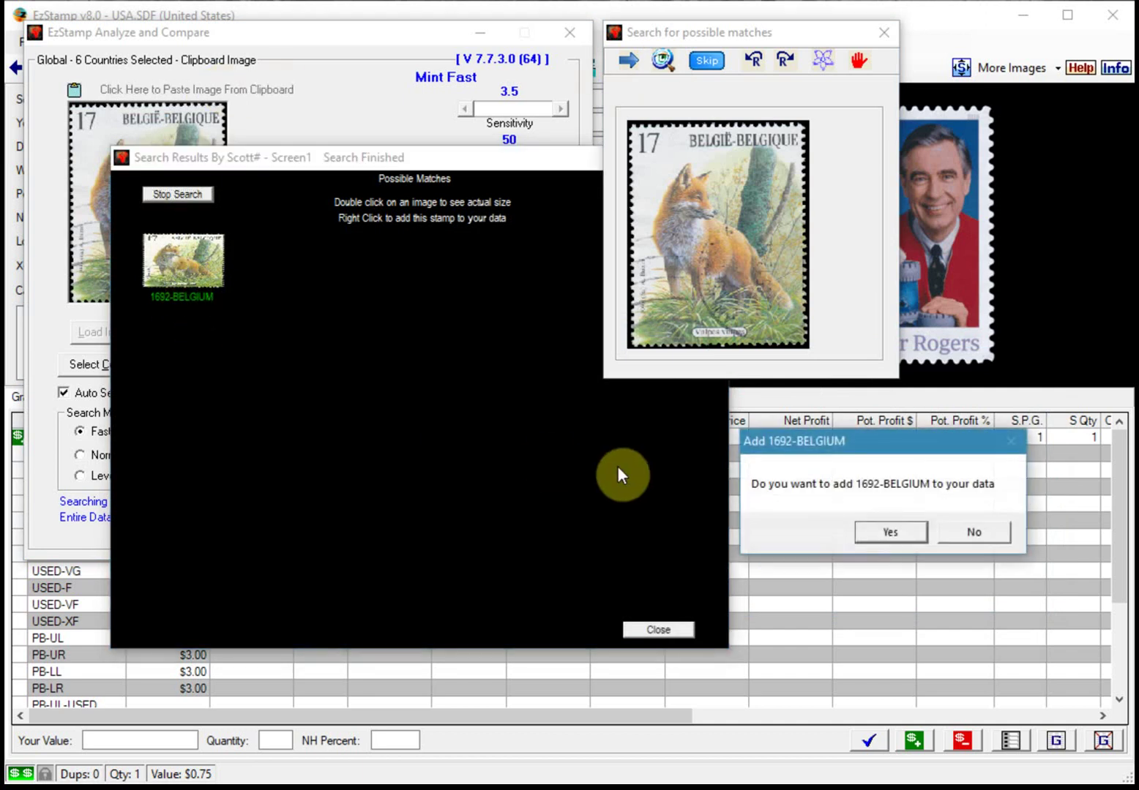
click(868, 527)
click(674, 628)
click(627, 59)
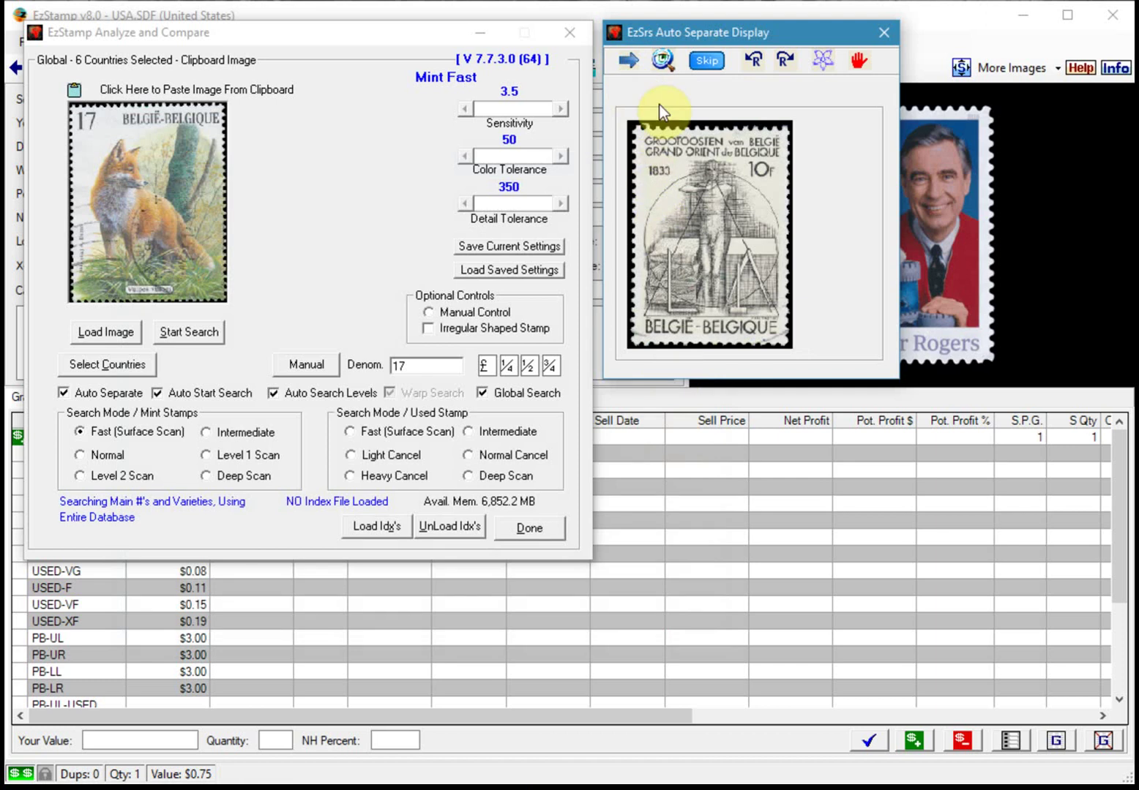
Search the 10F stamp at denomination 10, add 1132-BELGIUM, and stop the remaining searches
double_click(406, 366)
text(10)
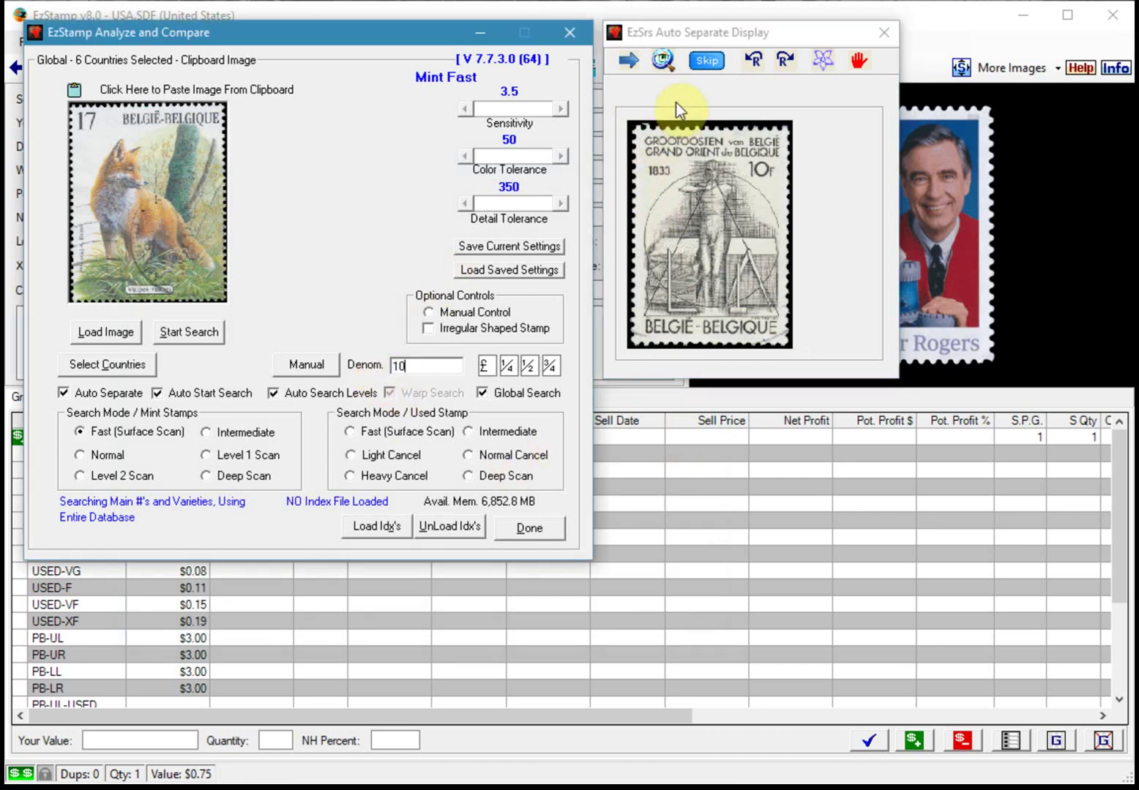
click(662, 60)
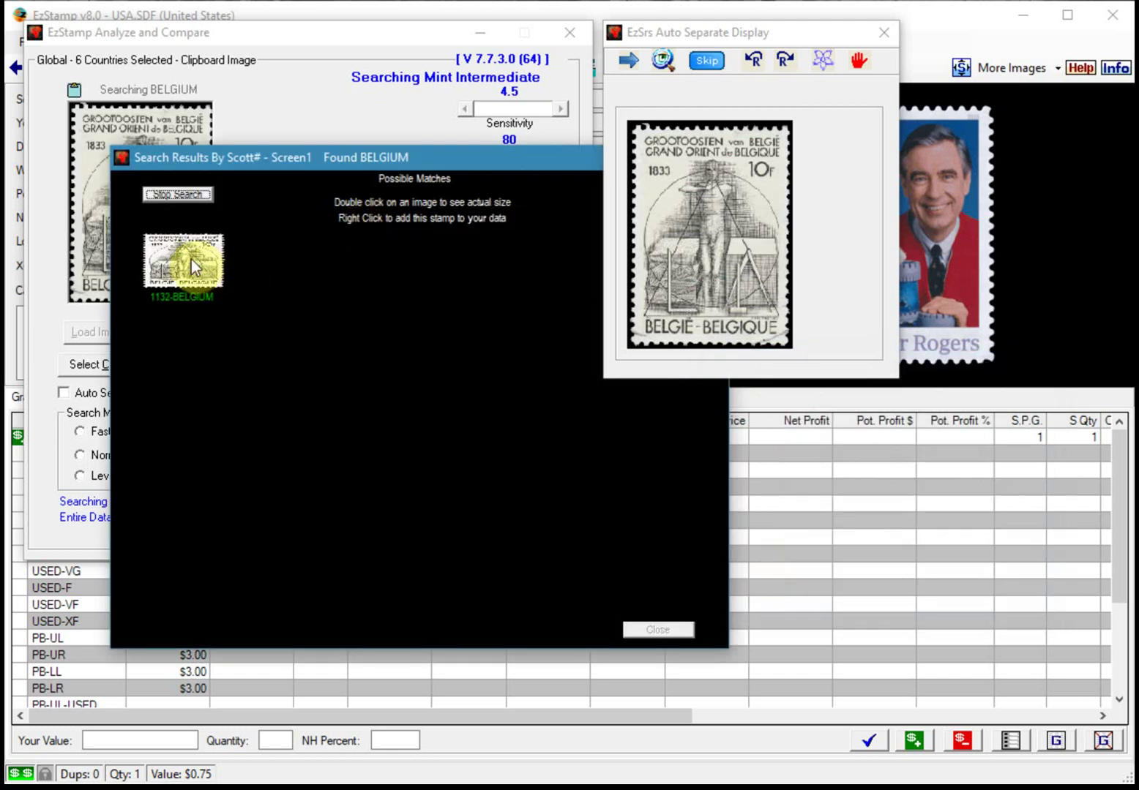
right_click(191, 259)
click(890, 533)
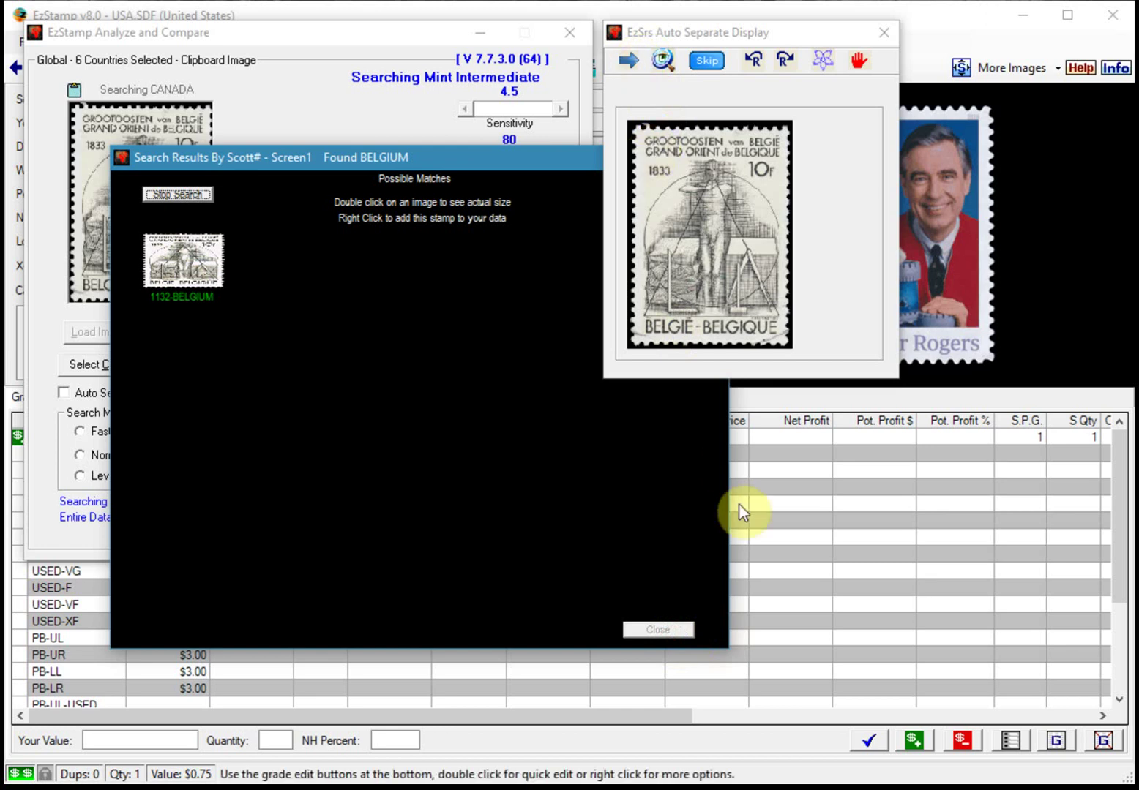
click(199, 194)
click(657, 628)
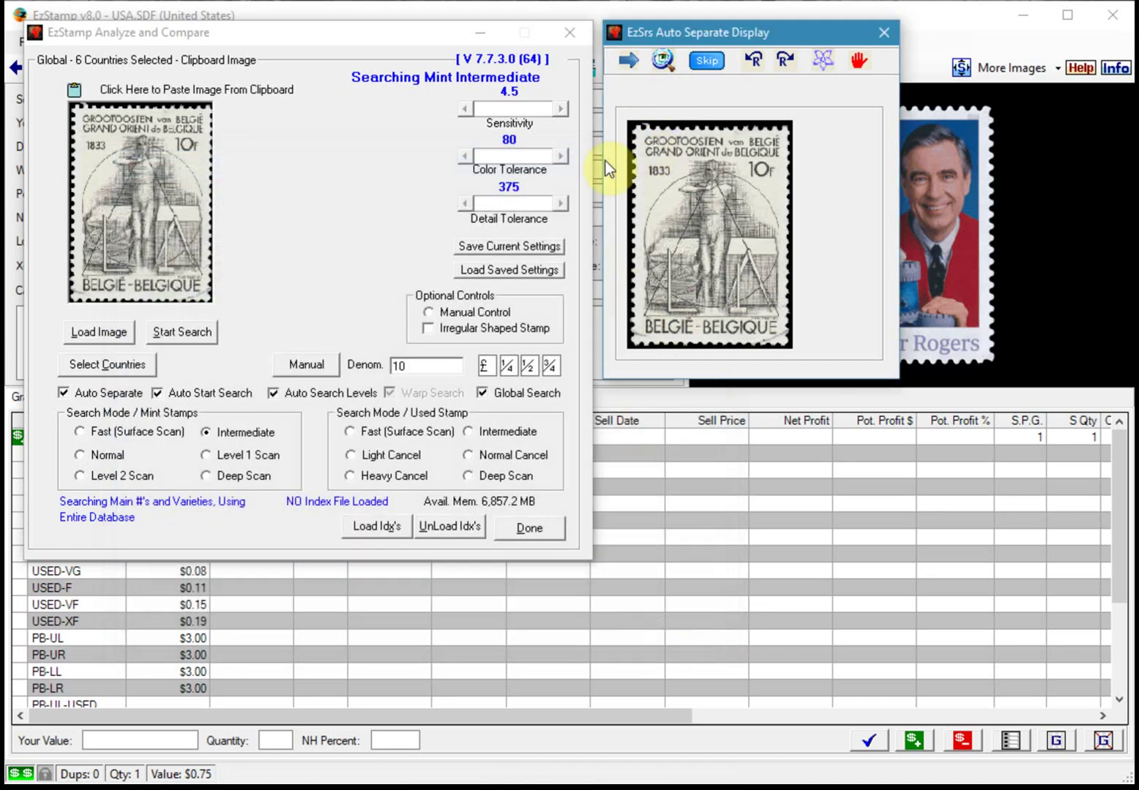
Set the deer stamp's denomination to 17 and add its 1695-BELGIUM match to the data
click(627, 61)
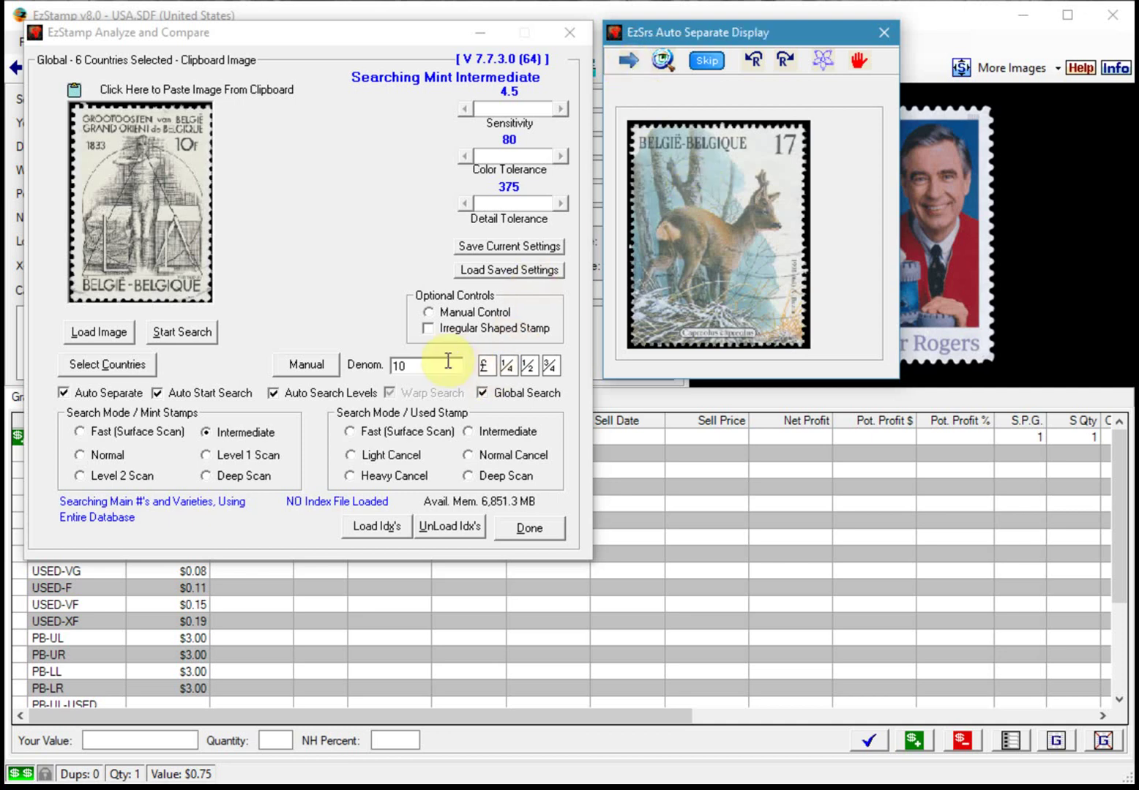
double_click(420, 365)
text(17)
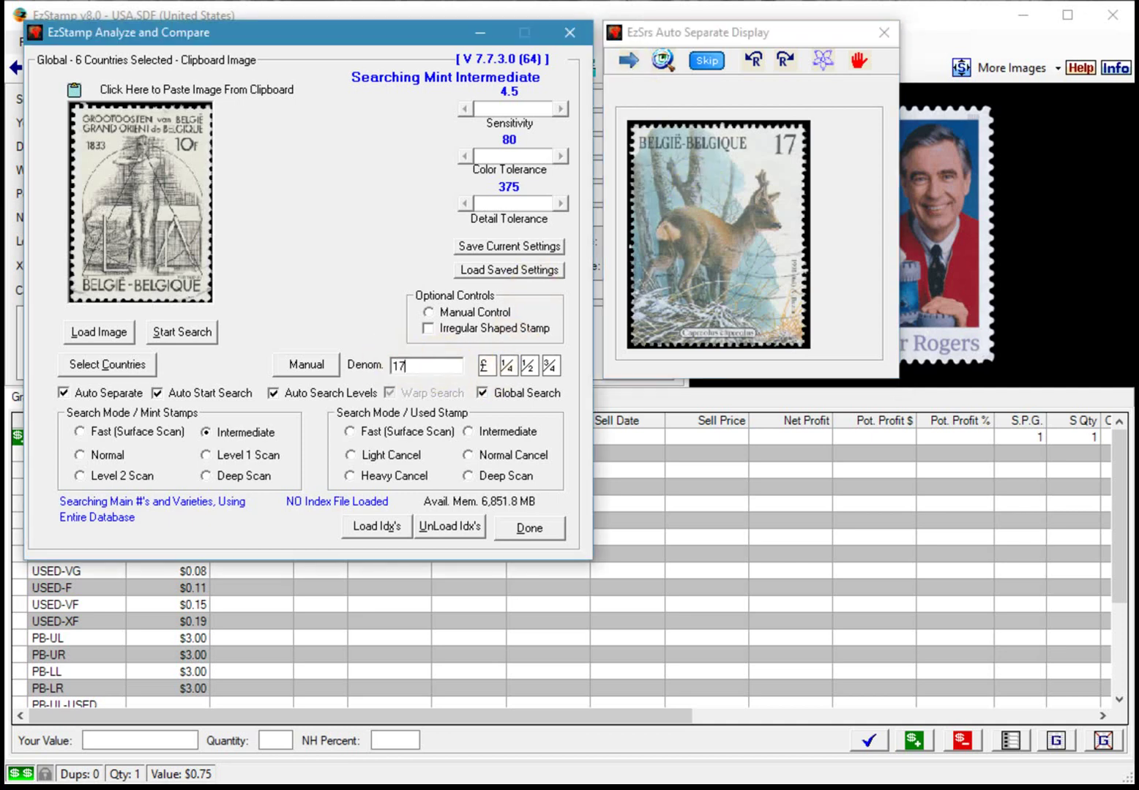
click(661, 61)
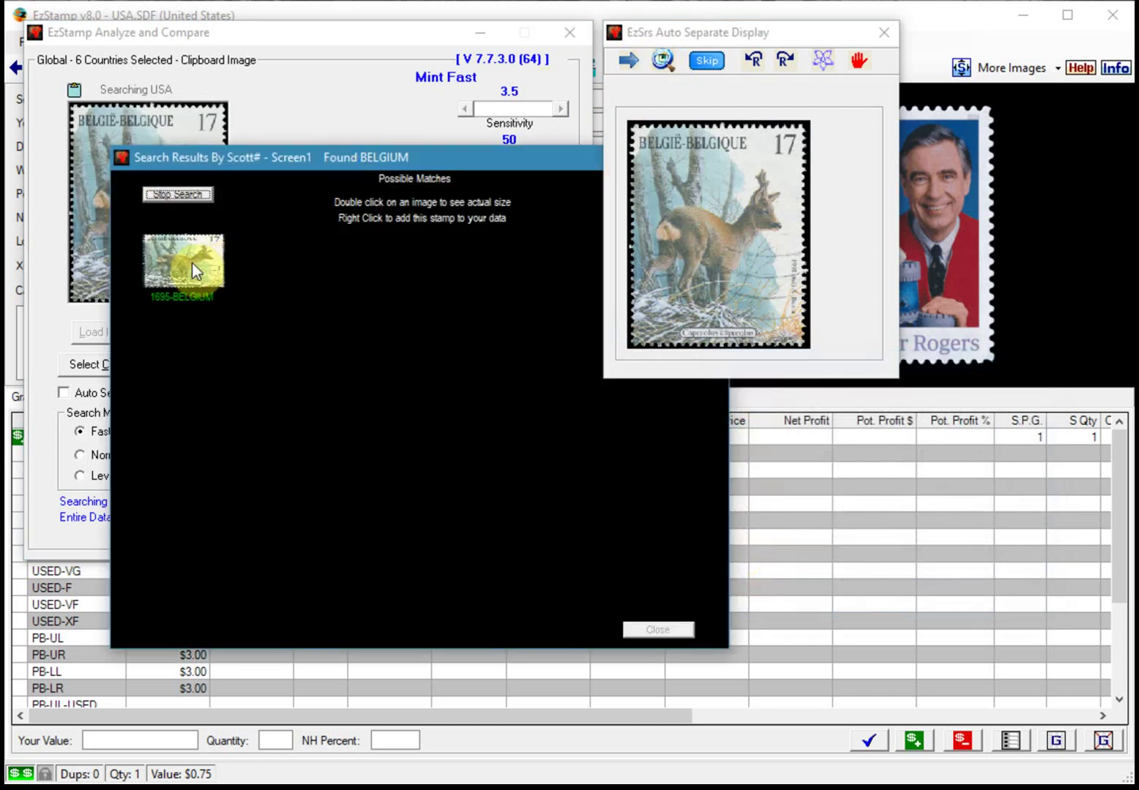
right_click(189, 260)
click(892, 531)
click(663, 629)
Bring up the magpie stamp and enter denomination 150
click(631, 62)
double_click(409, 366)
text(150)
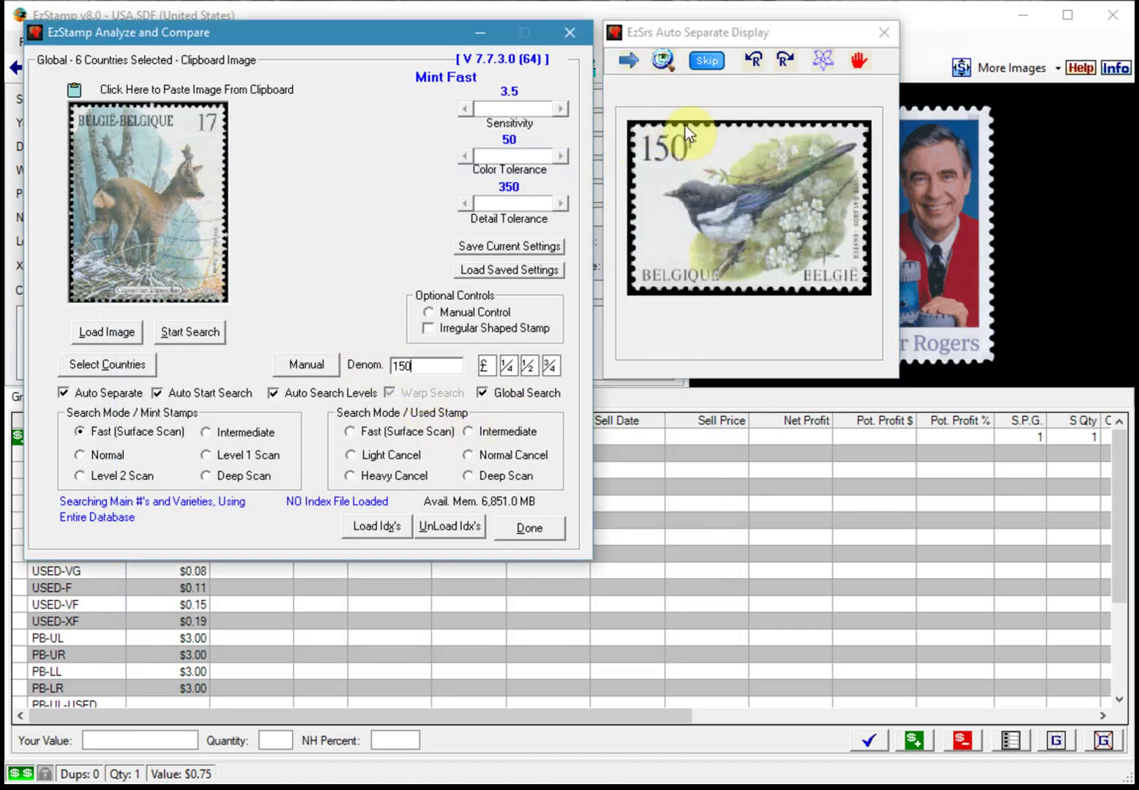
Search the magpie stamp and add its 1645-BELGIUM match to the data
click(667, 63)
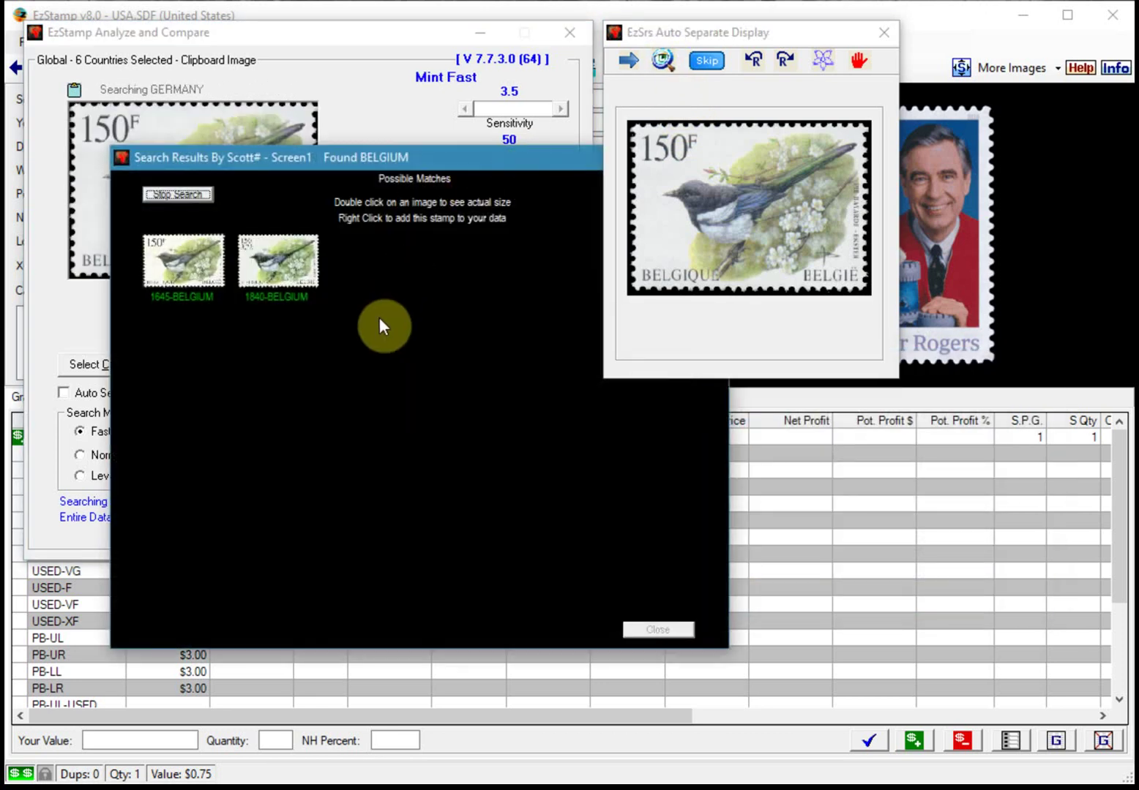
right_click(183, 278)
click(883, 530)
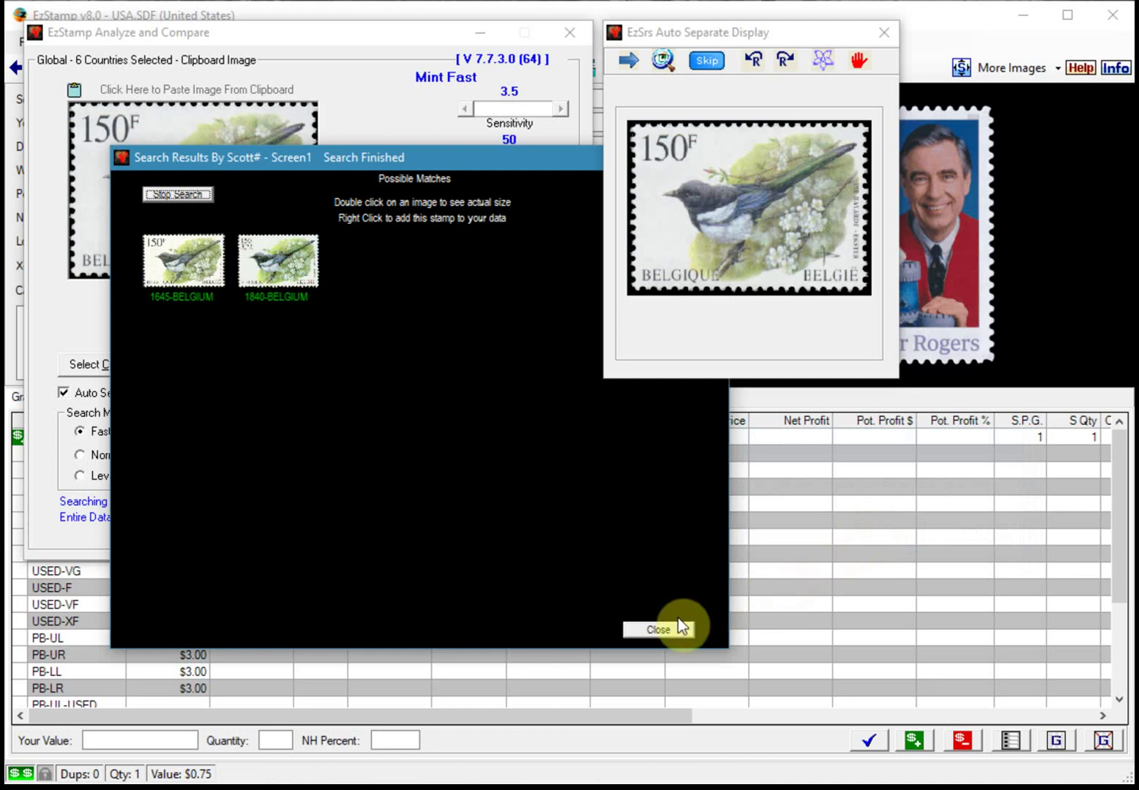
click(662, 628)
Set the blue 10F stamp's denomination to 10 and add its 1089-BELGIUM match
click(629, 60)
click(407, 365)
double_click(407, 366)
text(10)
click(663, 61)
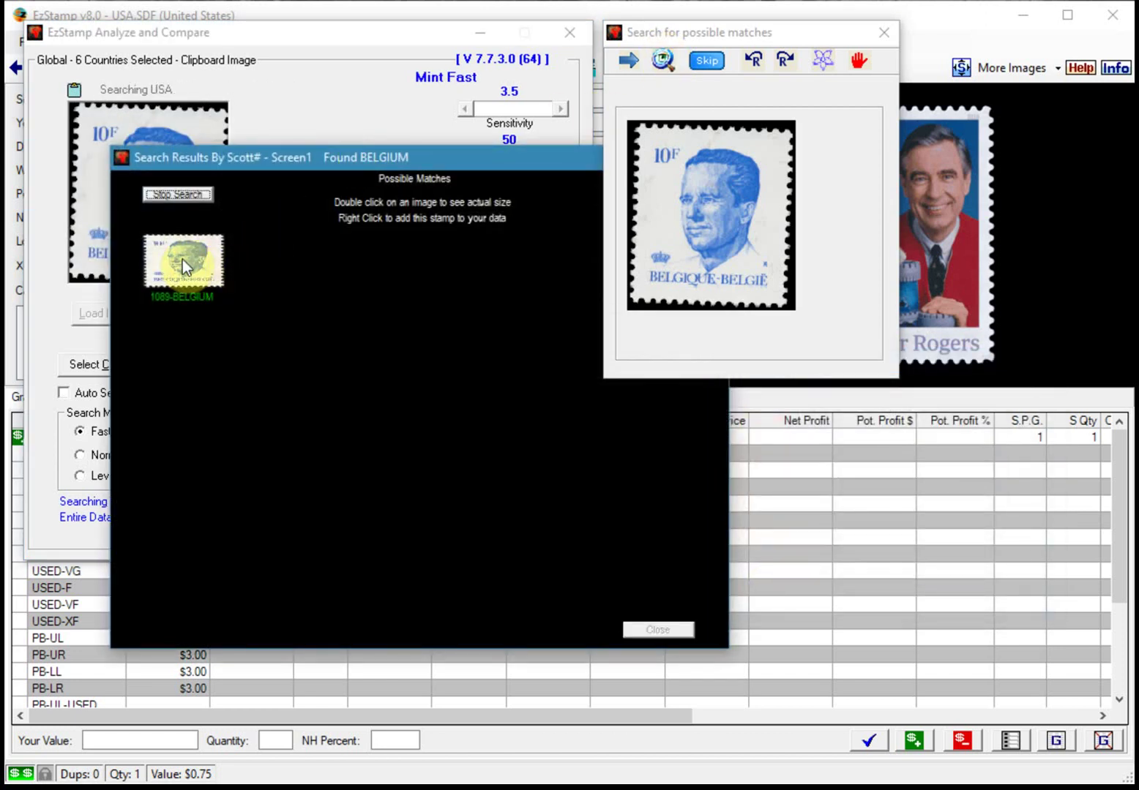
right_click(182, 259)
click(903, 528)
click(670, 629)
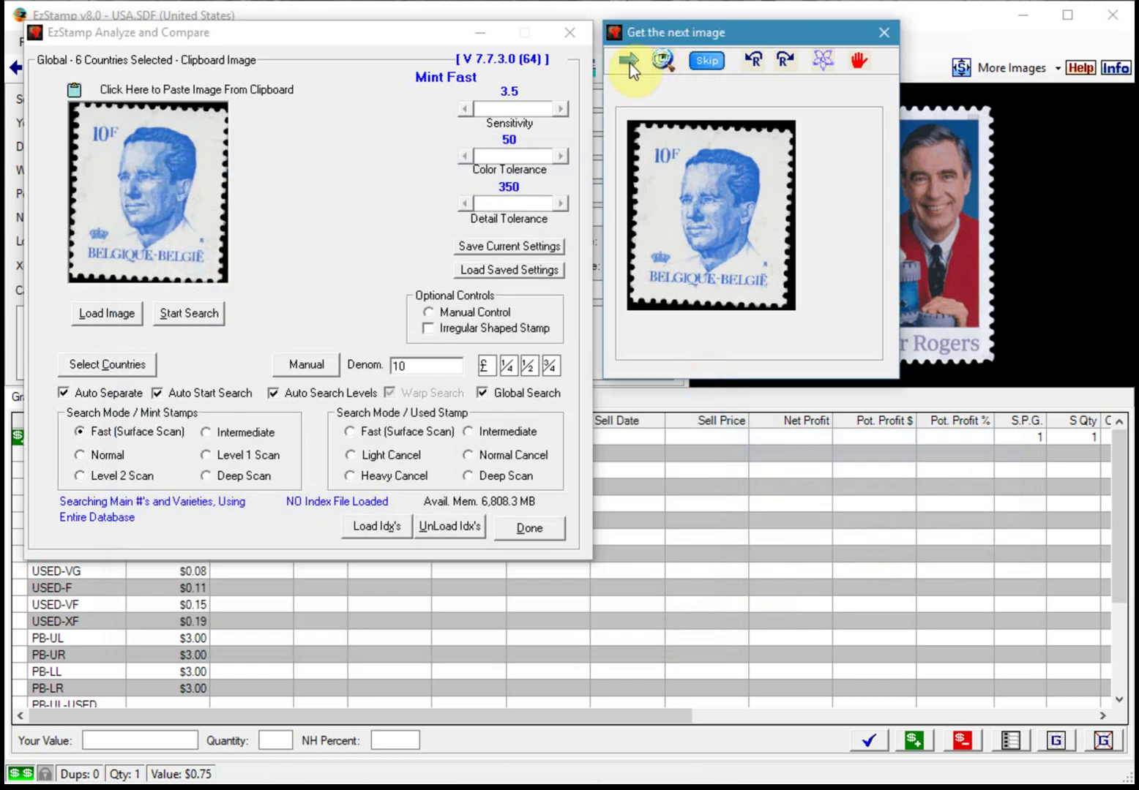
Give the 1F bird stamp denomination 1f, add 1432-BELGIUM, and bring up the Mozambique stamp
click(628, 62)
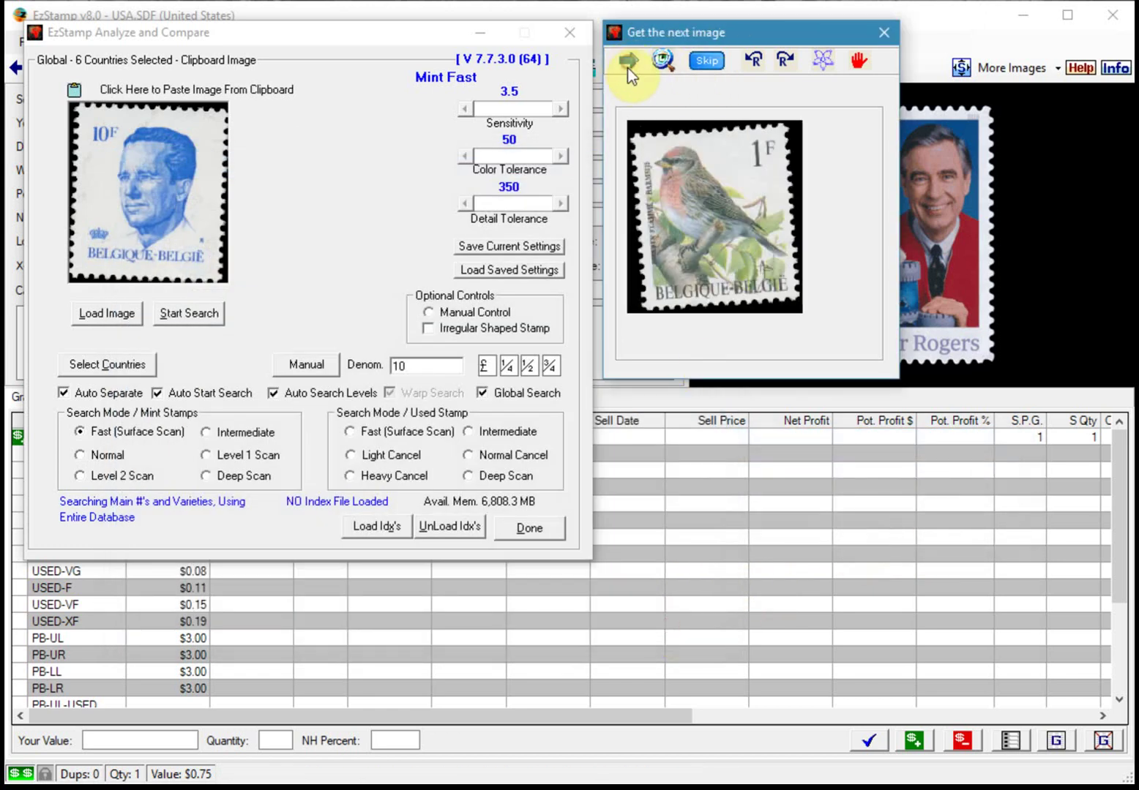
click(394, 364)
text(1f)
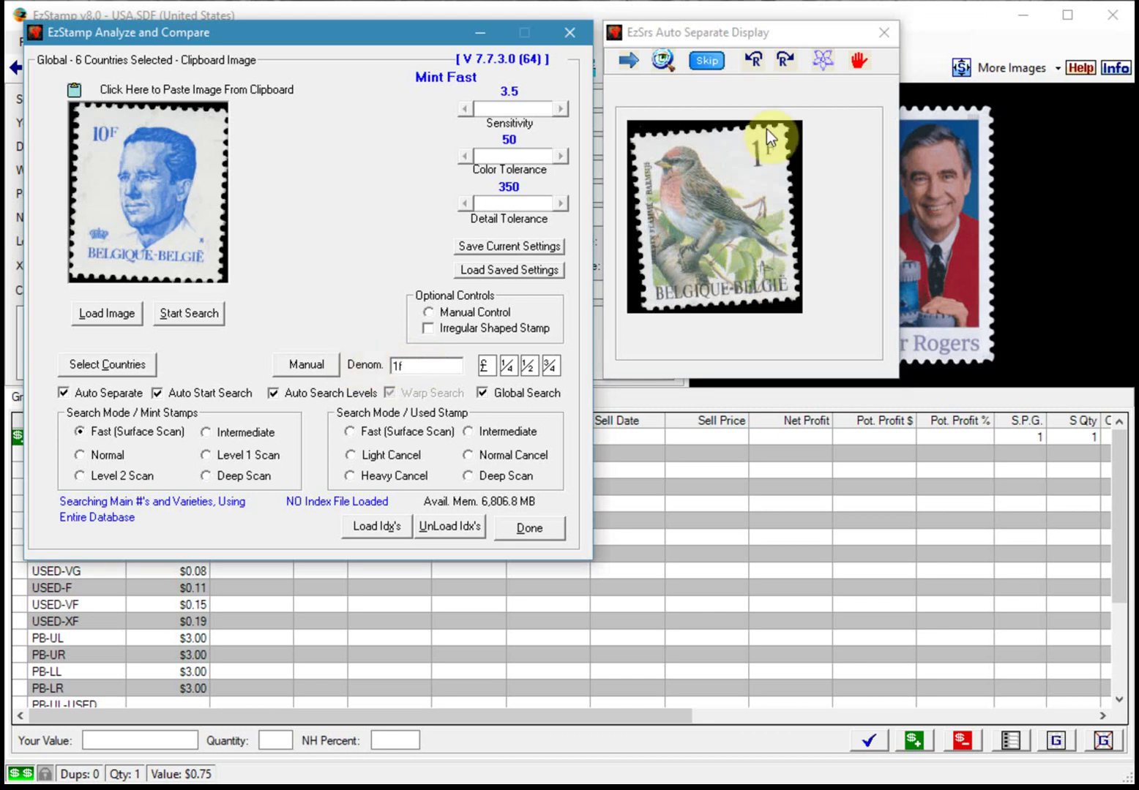
click(670, 64)
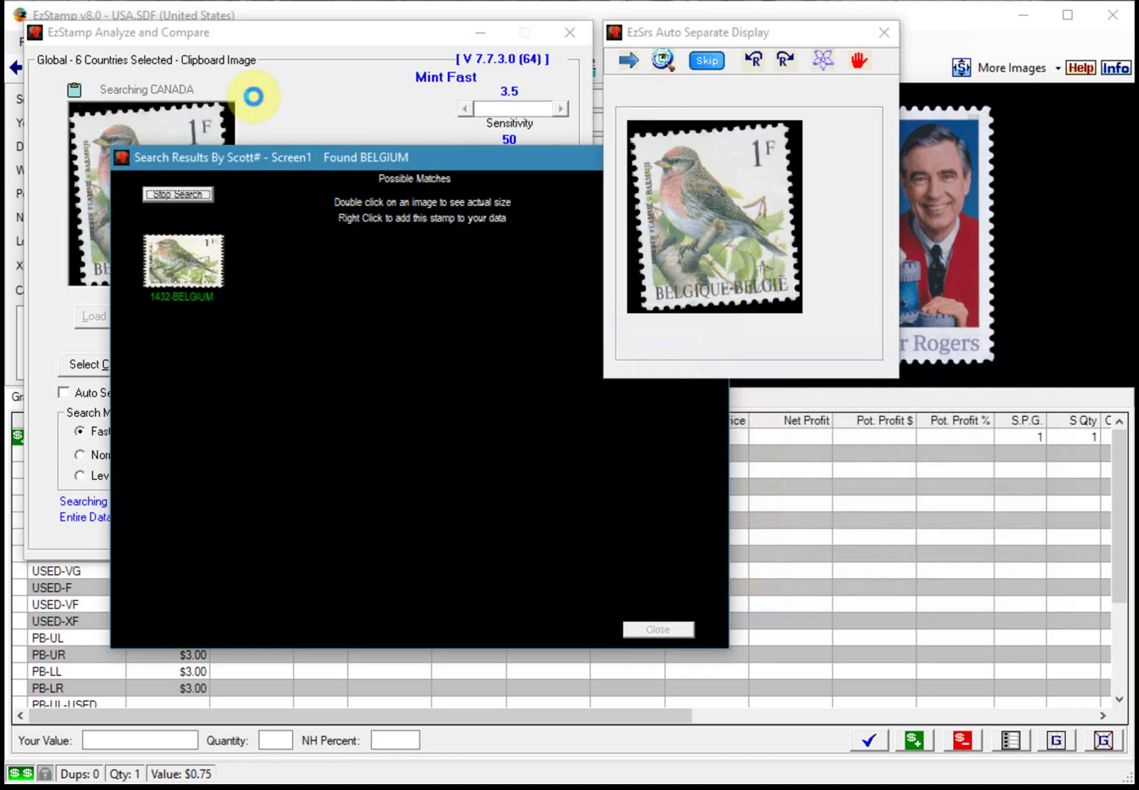
right_click(205, 260)
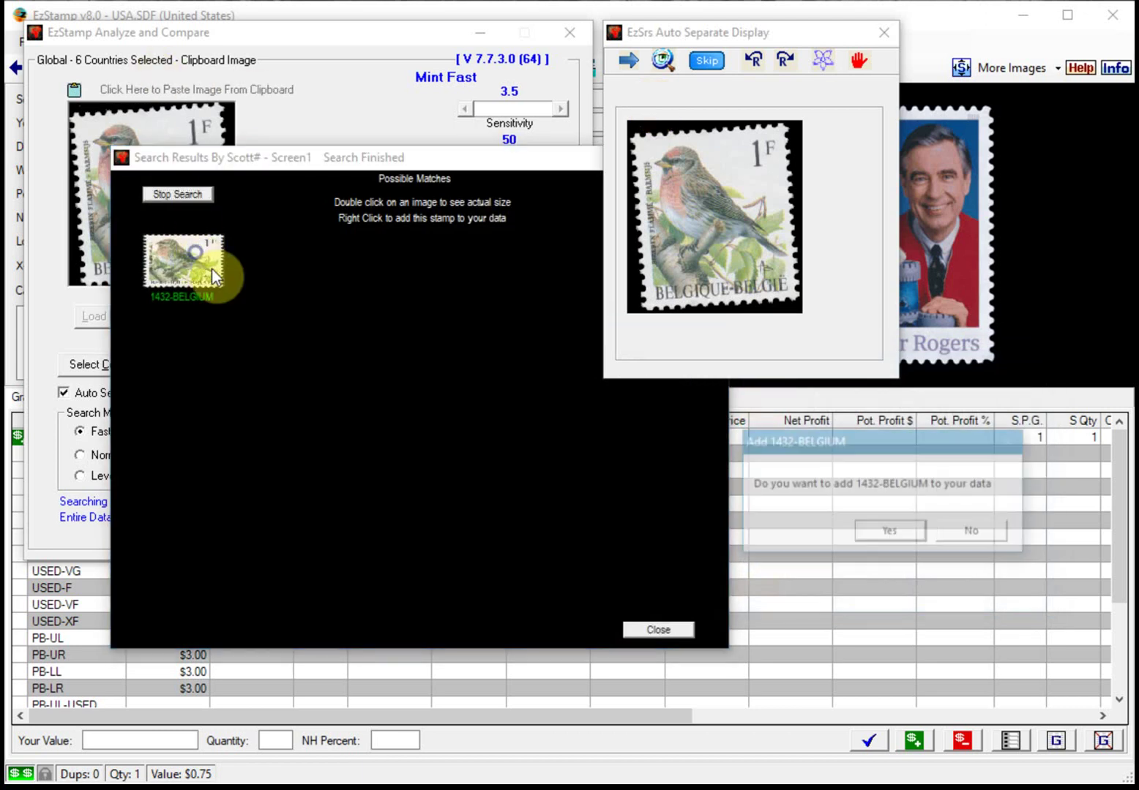
click(873, 531)
click(658, 629)
click(629, 53)
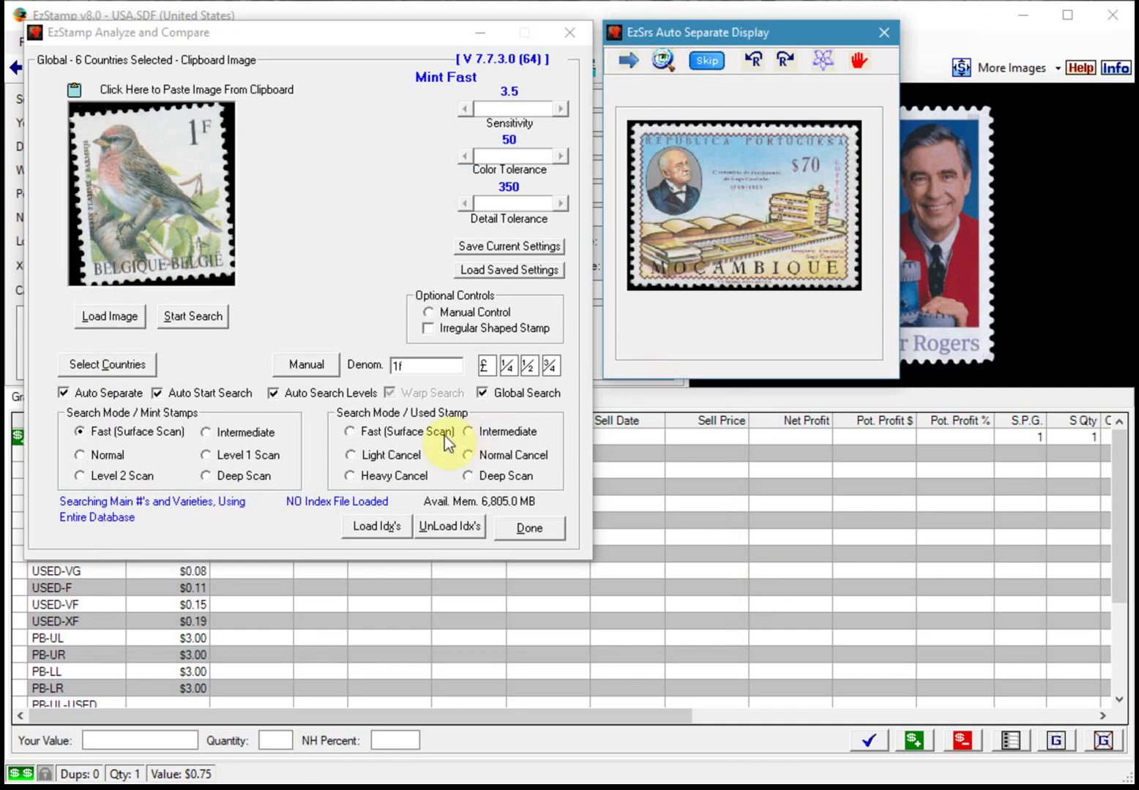
Set the Mozambique stamp's denomination to 70 and add its 484-MOZAMBIQ match
double_click(414, 365)
text(70)
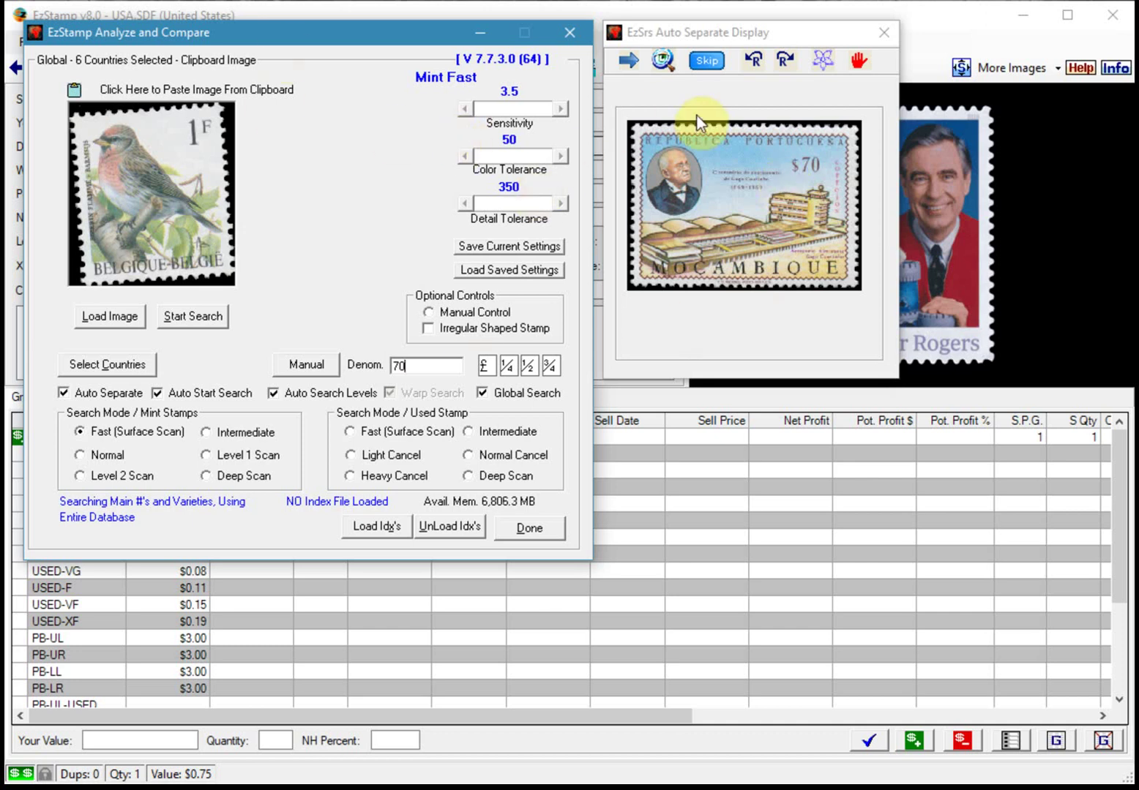
click(664, 59)
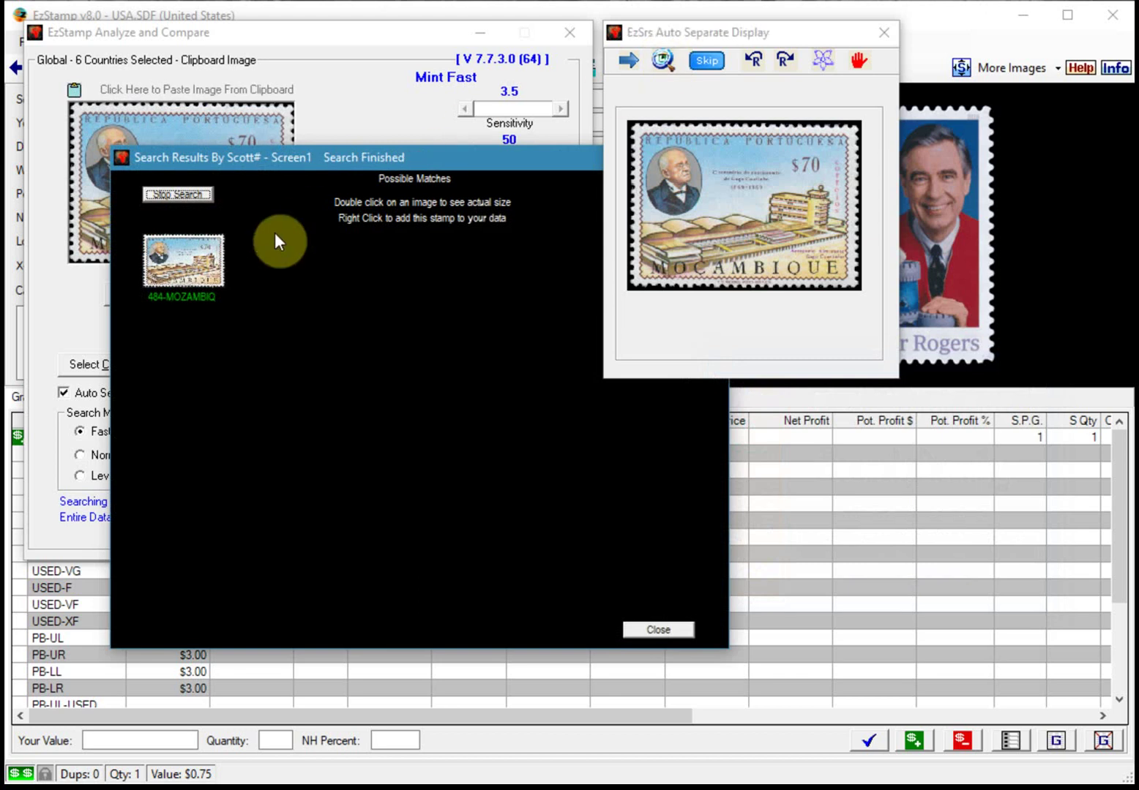
right_click(196, 263)
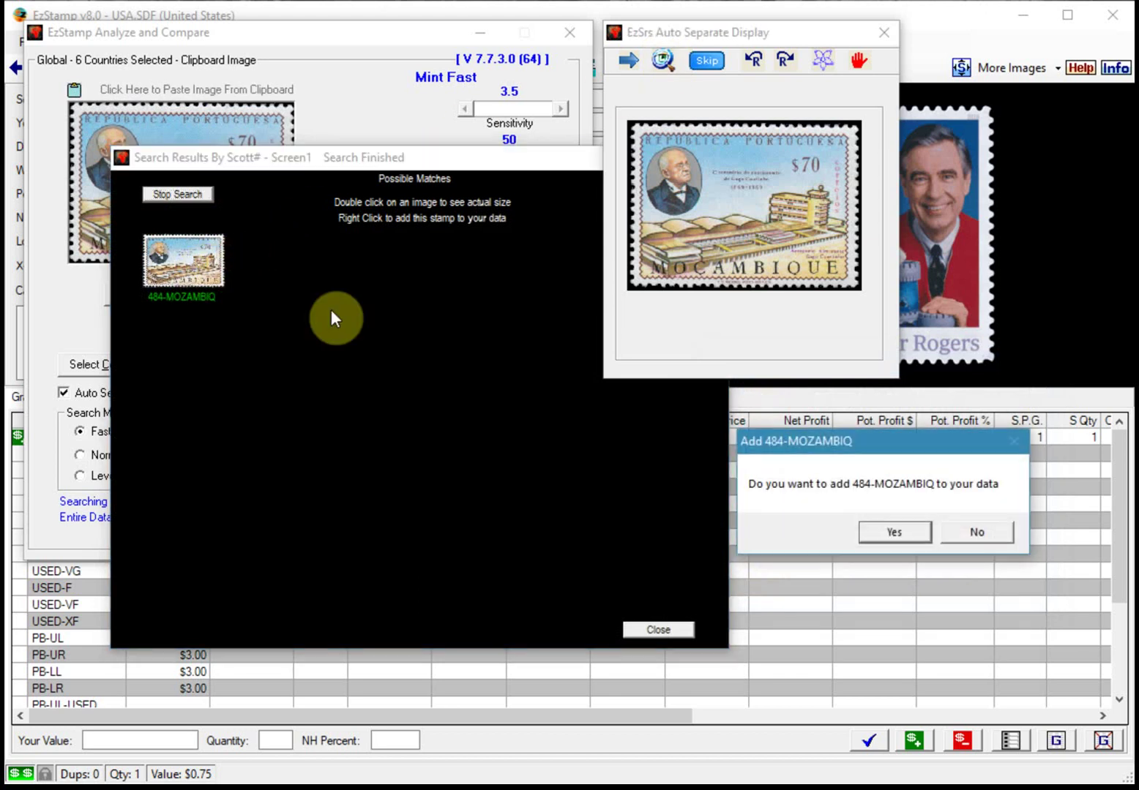
click(896, 529)
click(672, 629)
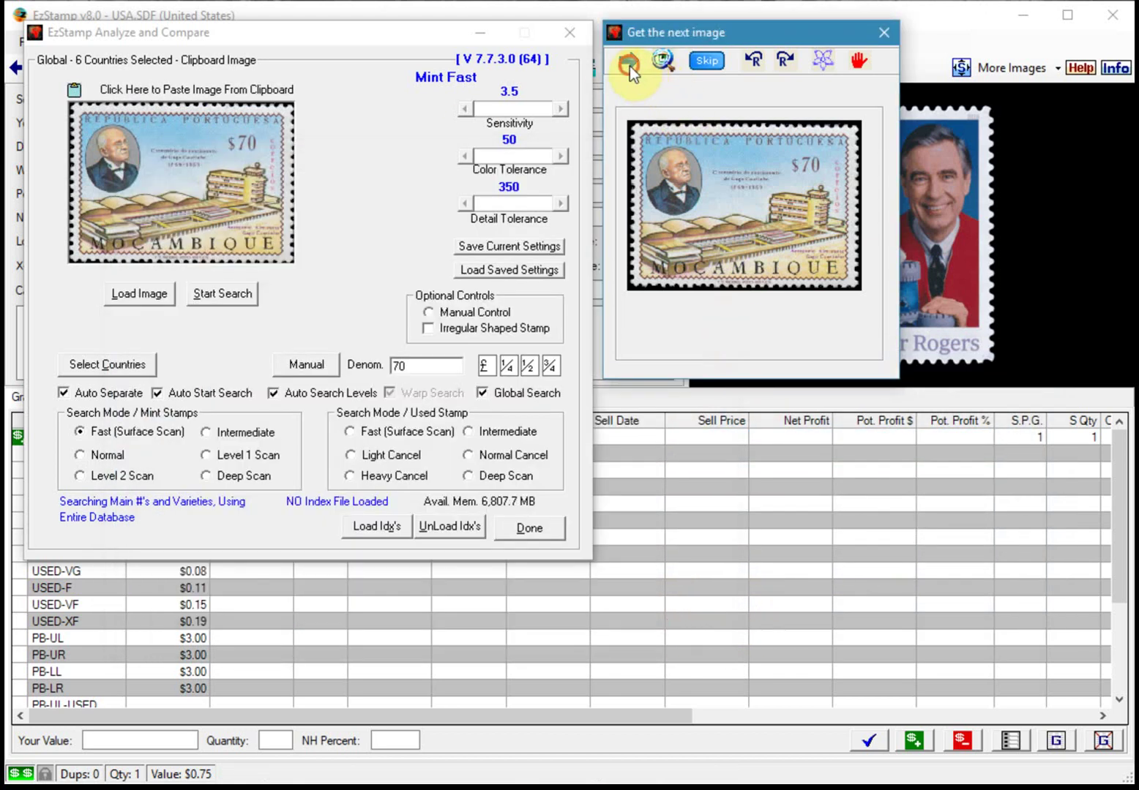
Give the German stamp denomination 85, add 2820-GERMANY, and bring up the Washington stamp
click(629, 62)
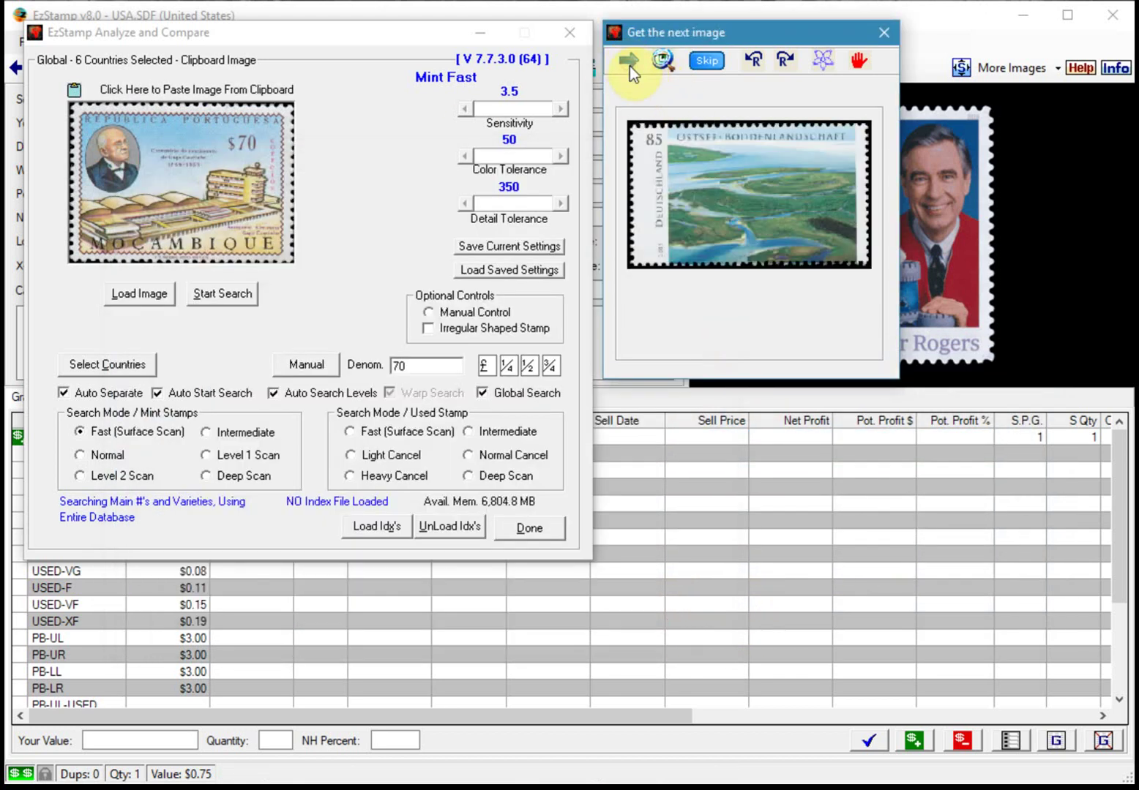
double_click(428, 366)
text(85)
click(666, 64)
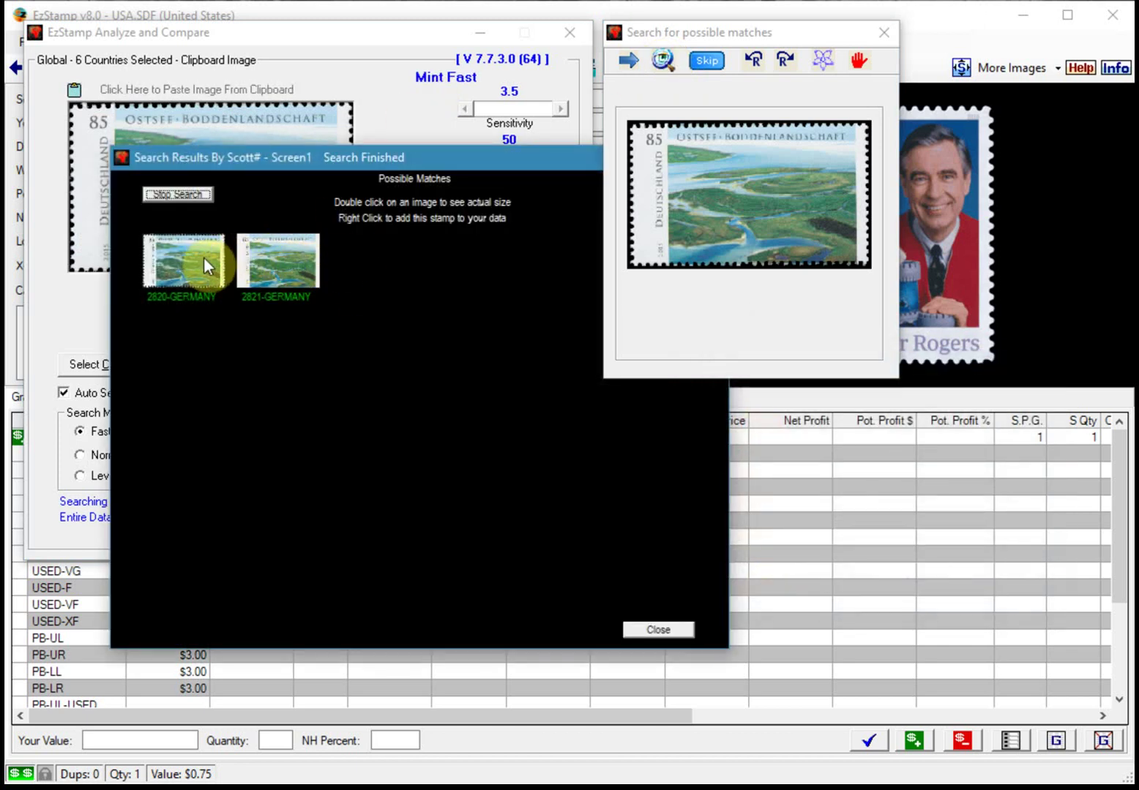
right_click(192, 253)
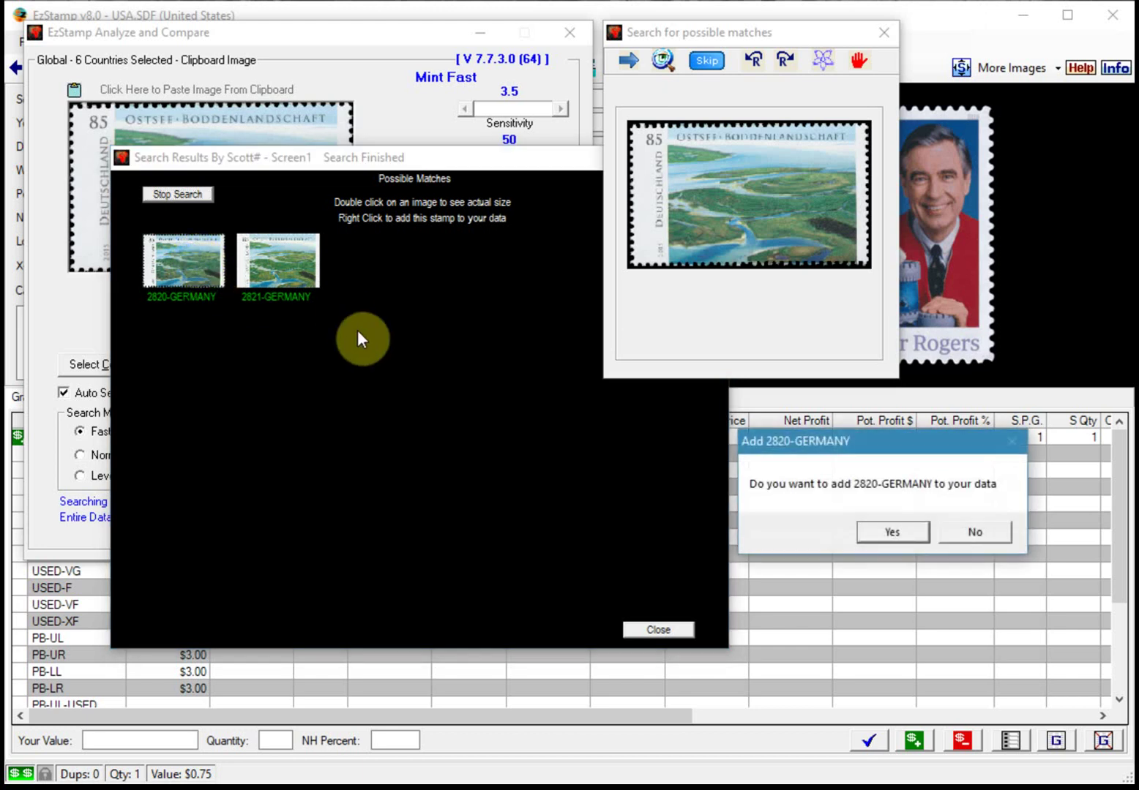
click(882, 535)
click(658, 628)
click(628, 70)
double_click(446, 366)
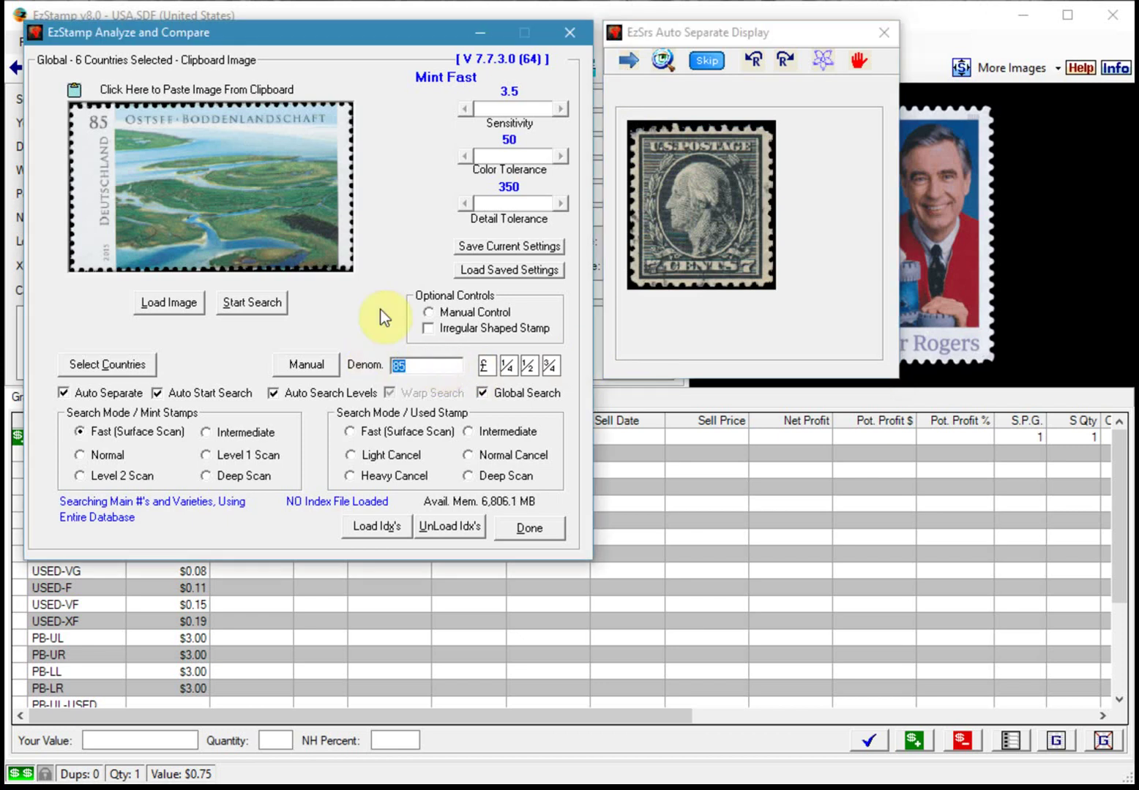
Search the Washington stamp at 7c and close the 430, 469, 507 and 507A-USA results unused
text(7c)
click(663, 60)
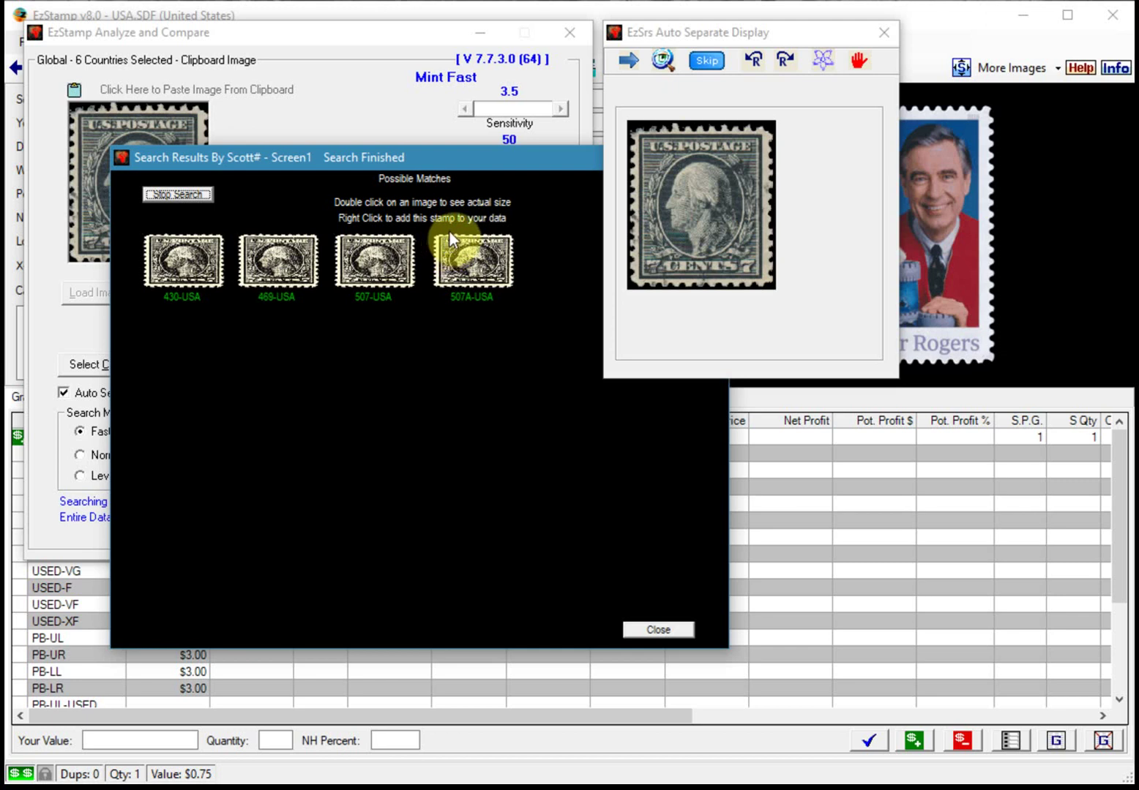
click(658, 630)
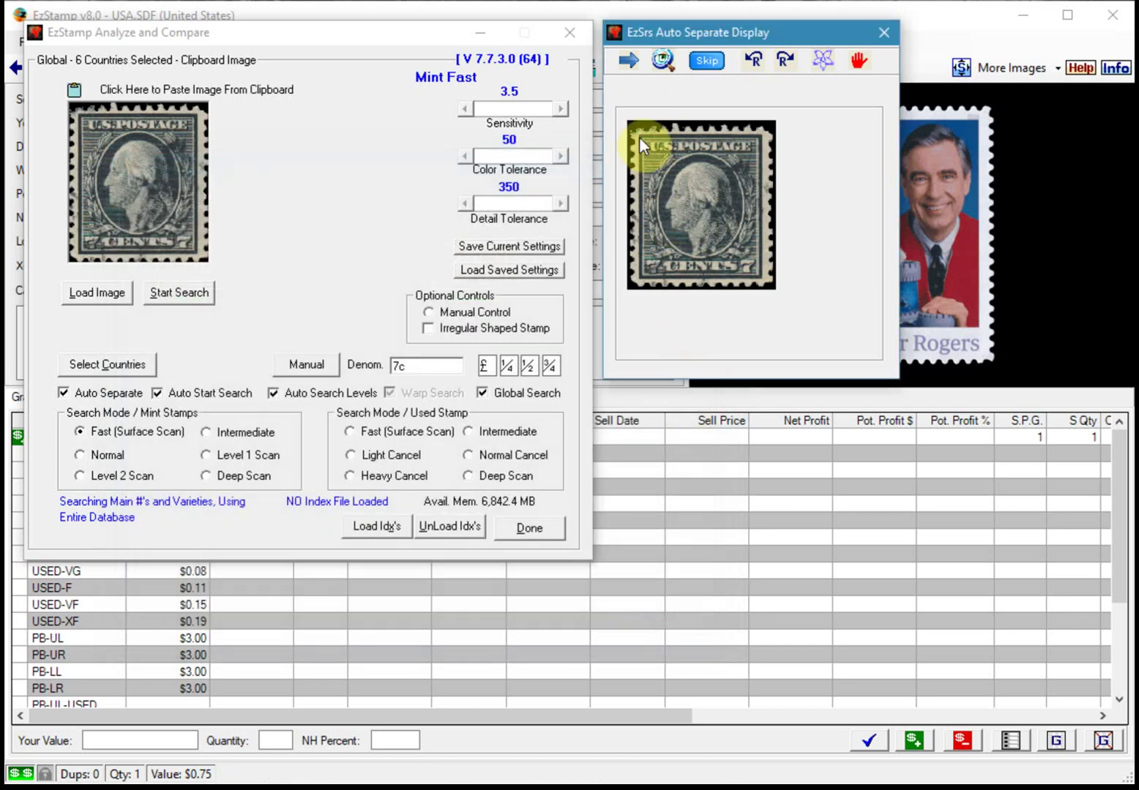
Set the red Jefferson stamp's denomination to 2c, add its 324-USA match, and bring up the Canada stamp
click(626, 62)
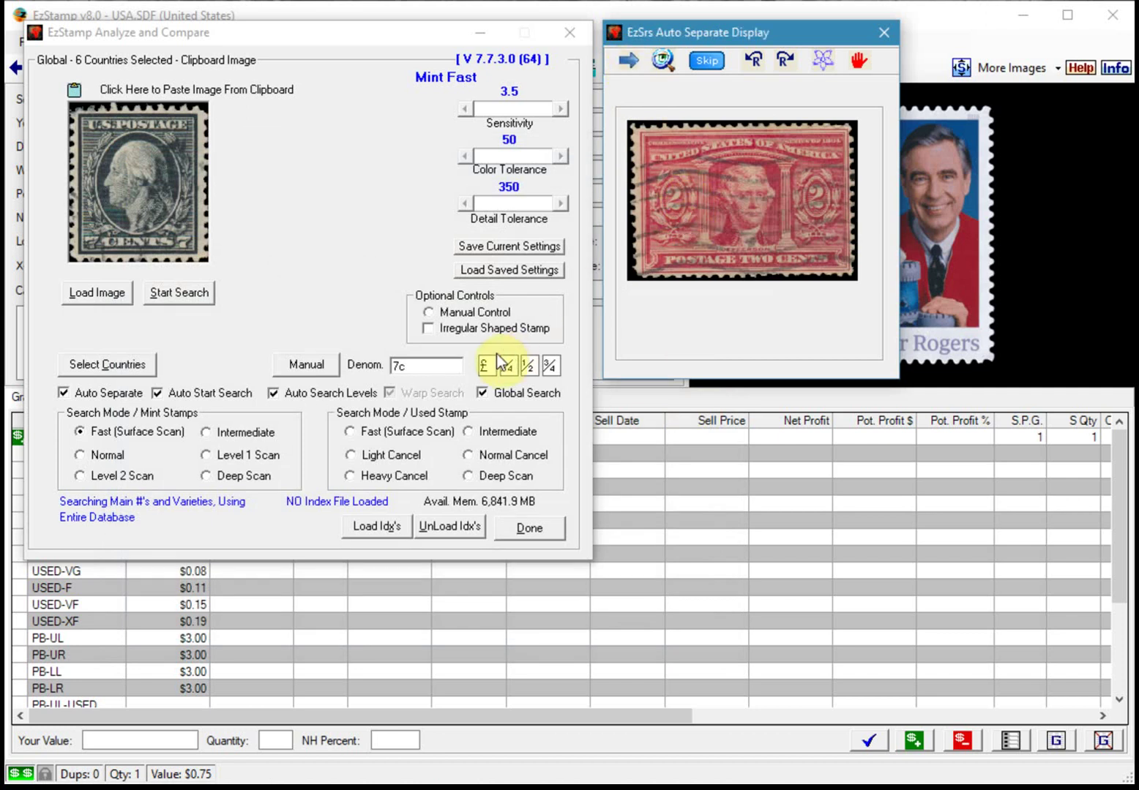
double_click(401, 366)
text(2c)
click(663, 59)
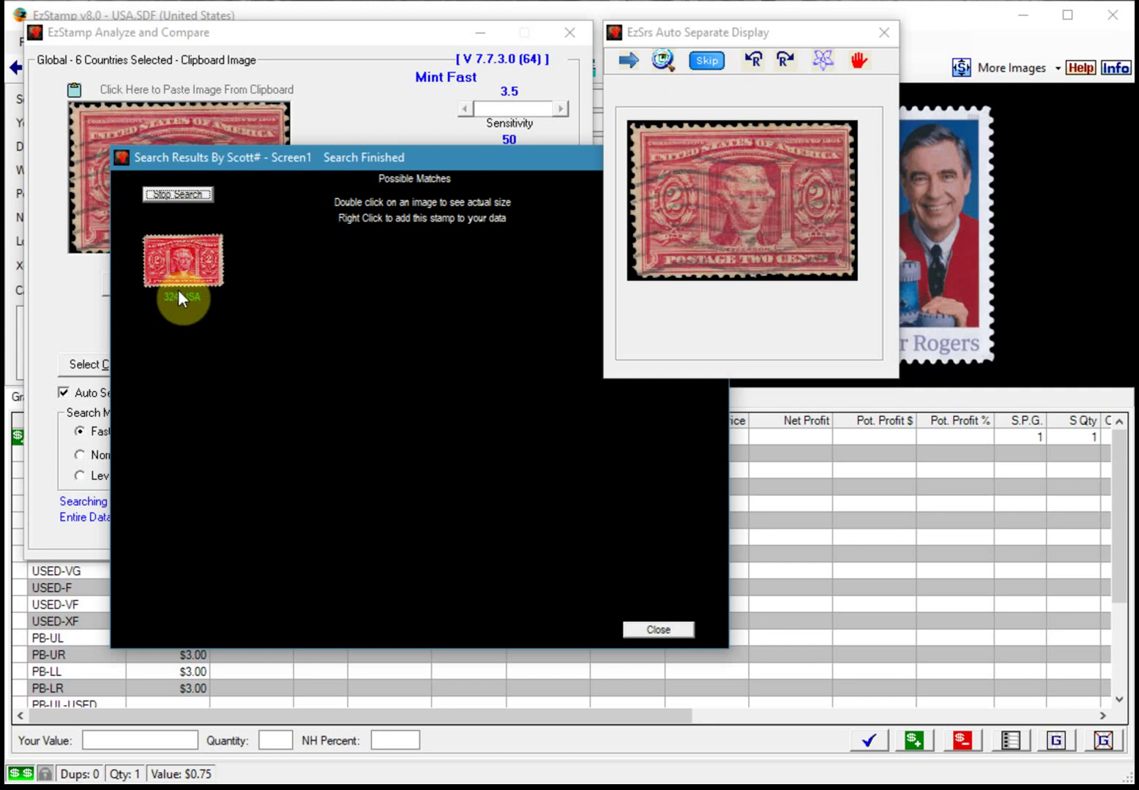
right_click(178, 268)
click(861, 537)
click(667, 625)
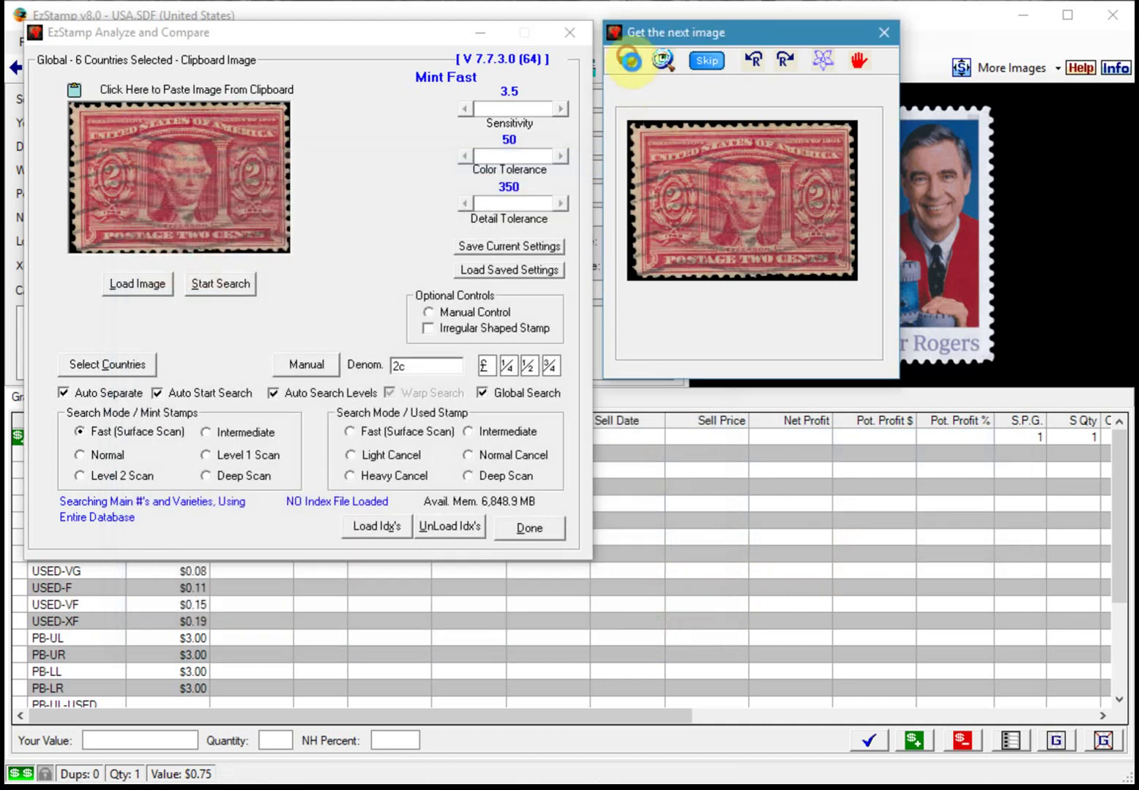
click(628, 62)
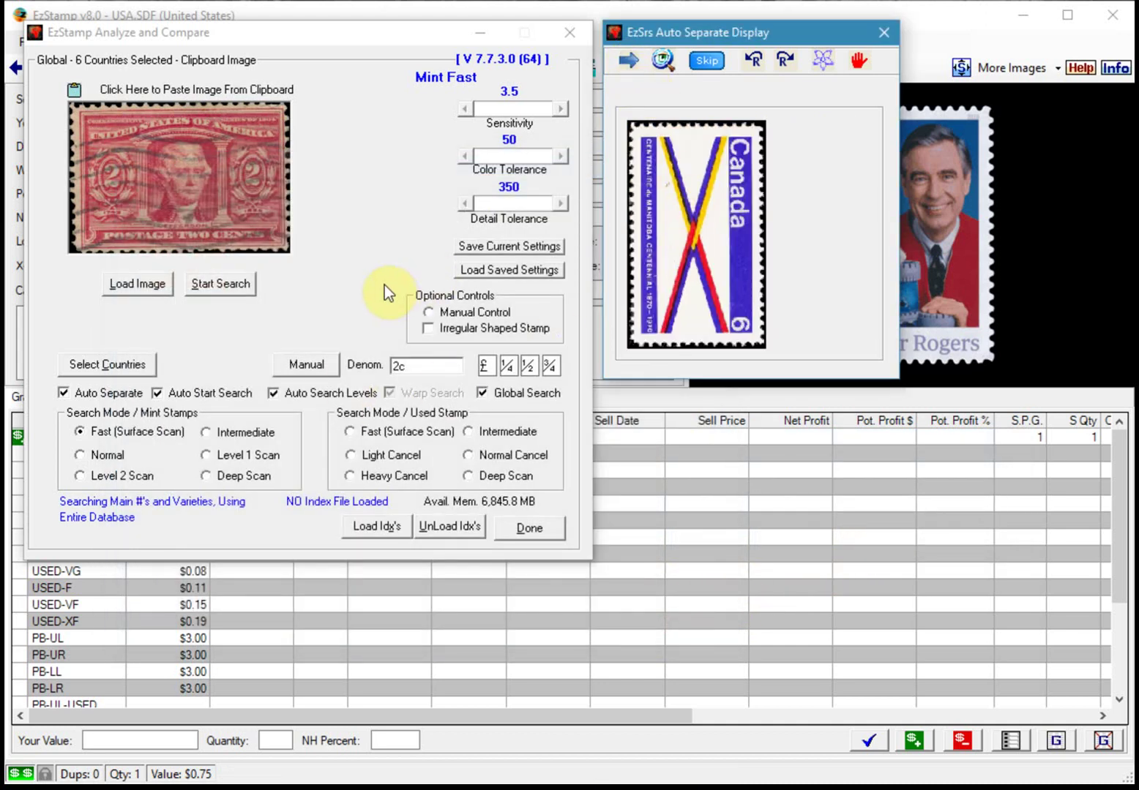
Search the Canada stamp at denomination 6c and dismiss the unsuitable results
double_click(424, 366)
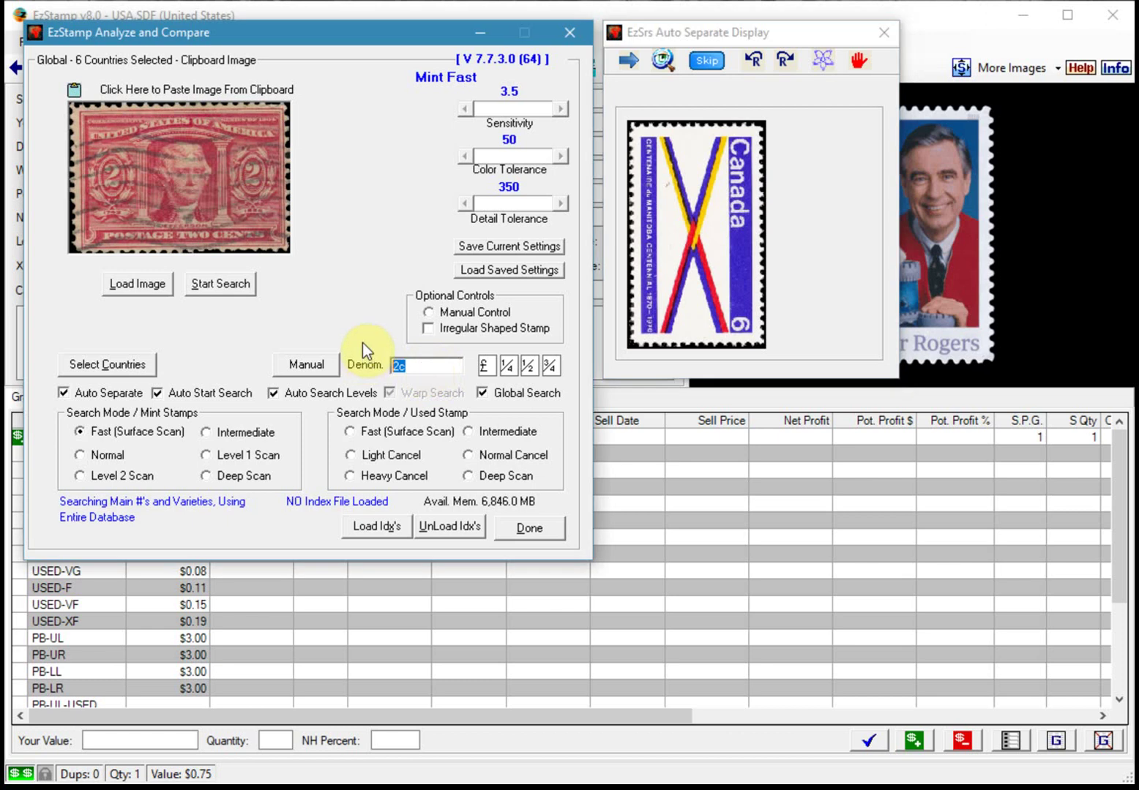
text(6c)
click(662, 62)
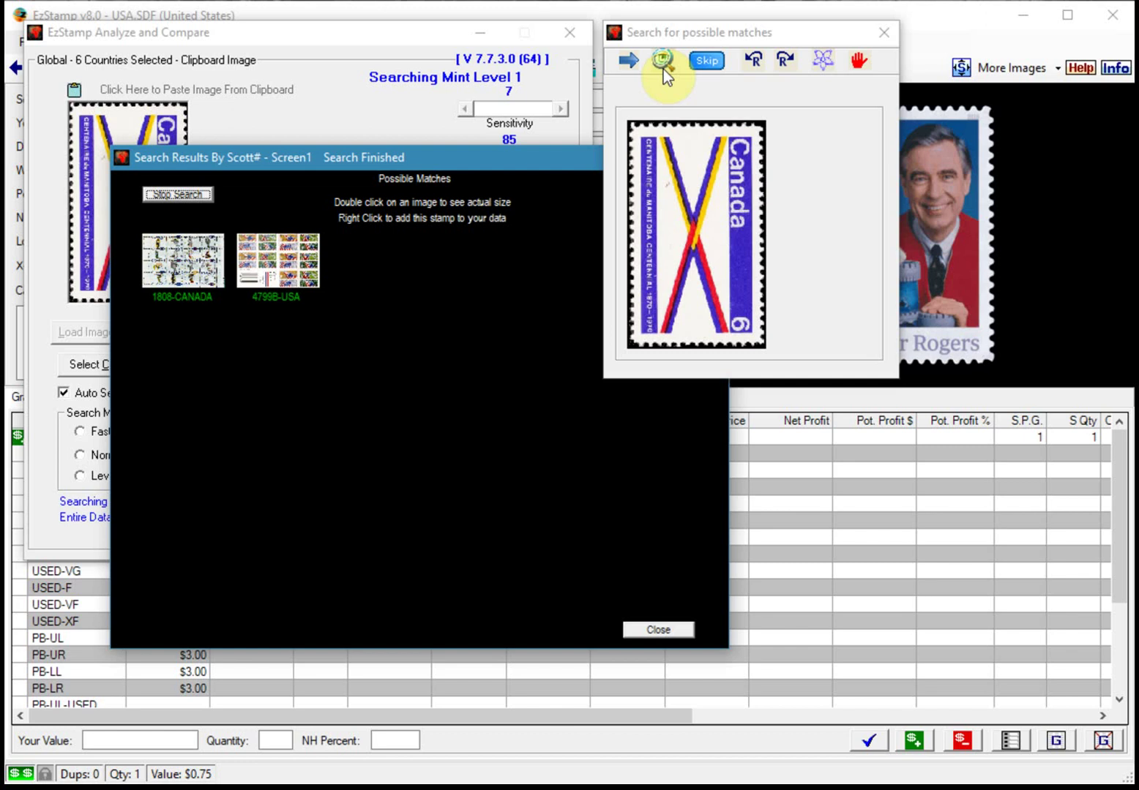
click(663, 69)
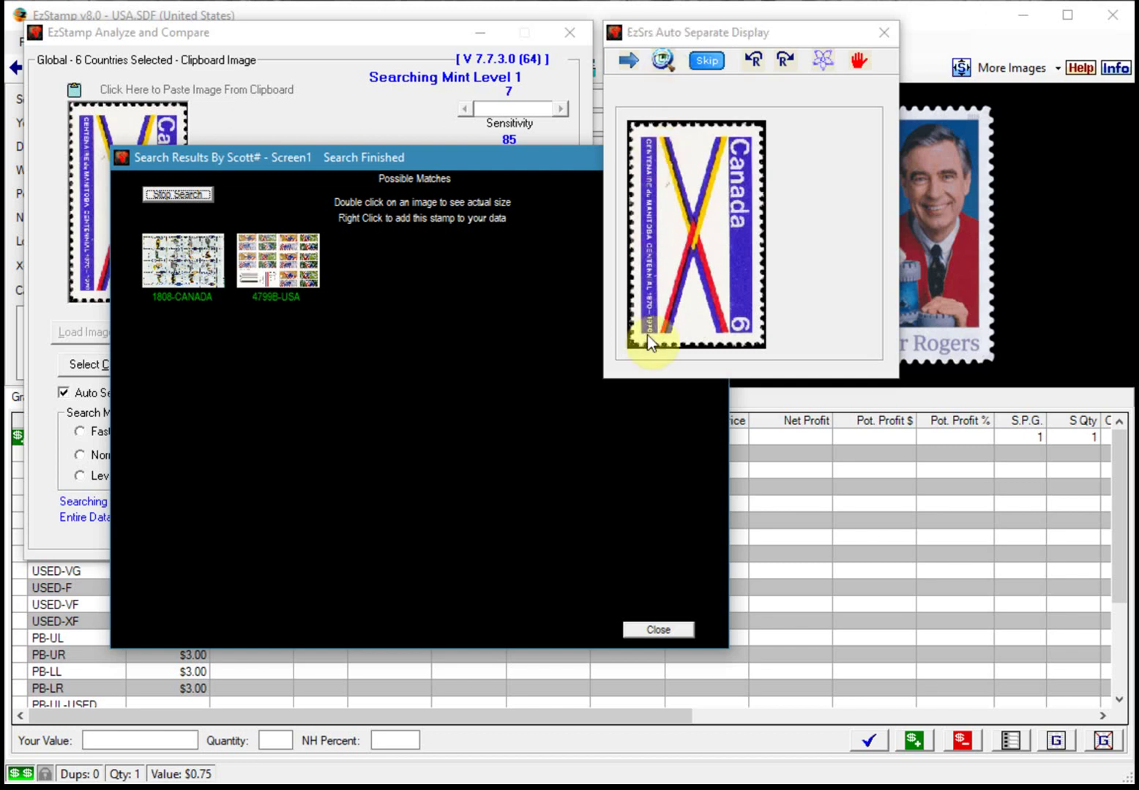
click(655, 630)
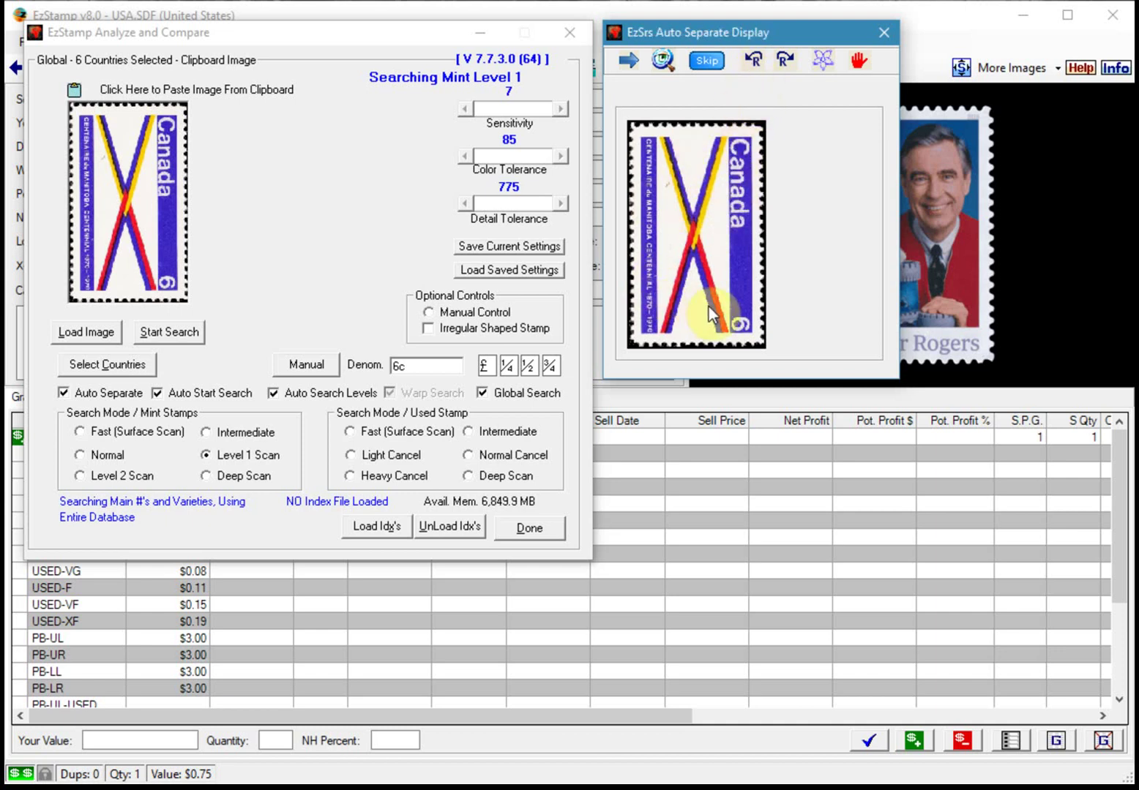
Rotate the Canada stamp 90° left, search again, and add 505-CANADA to the data
click(754, 62)
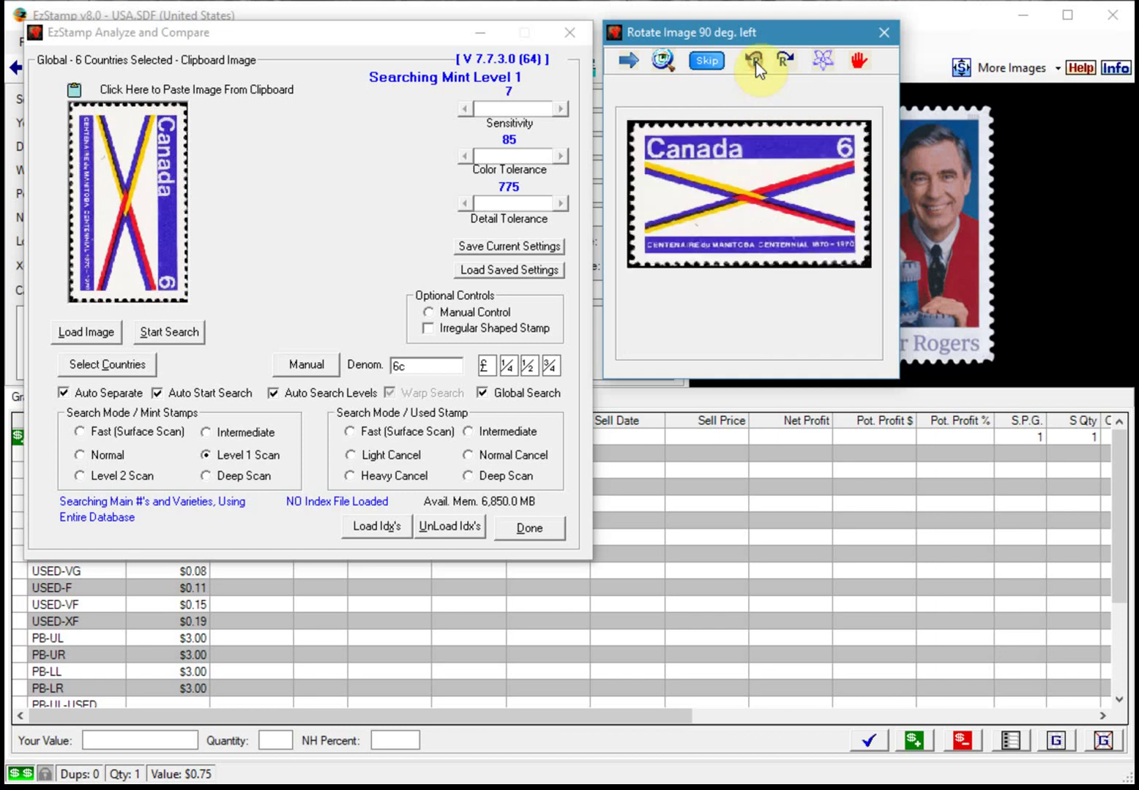
click(660, 59)
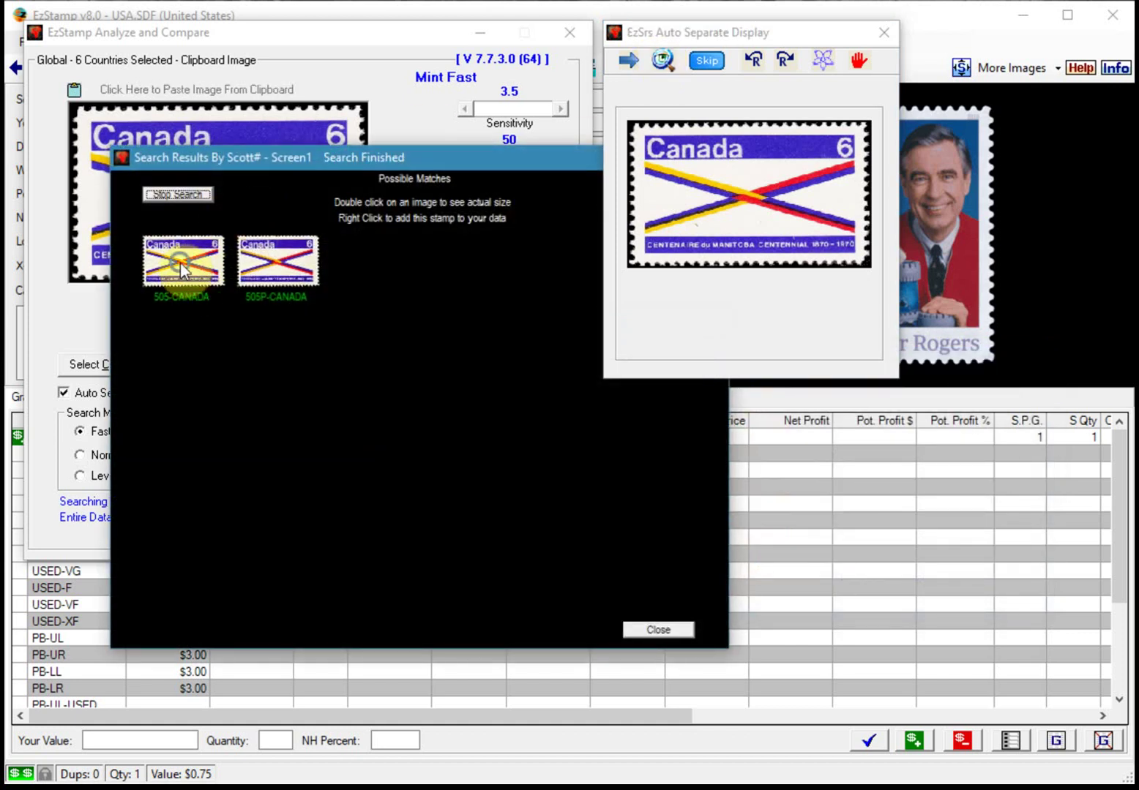
right_click(180, 263)
click(890, 522)
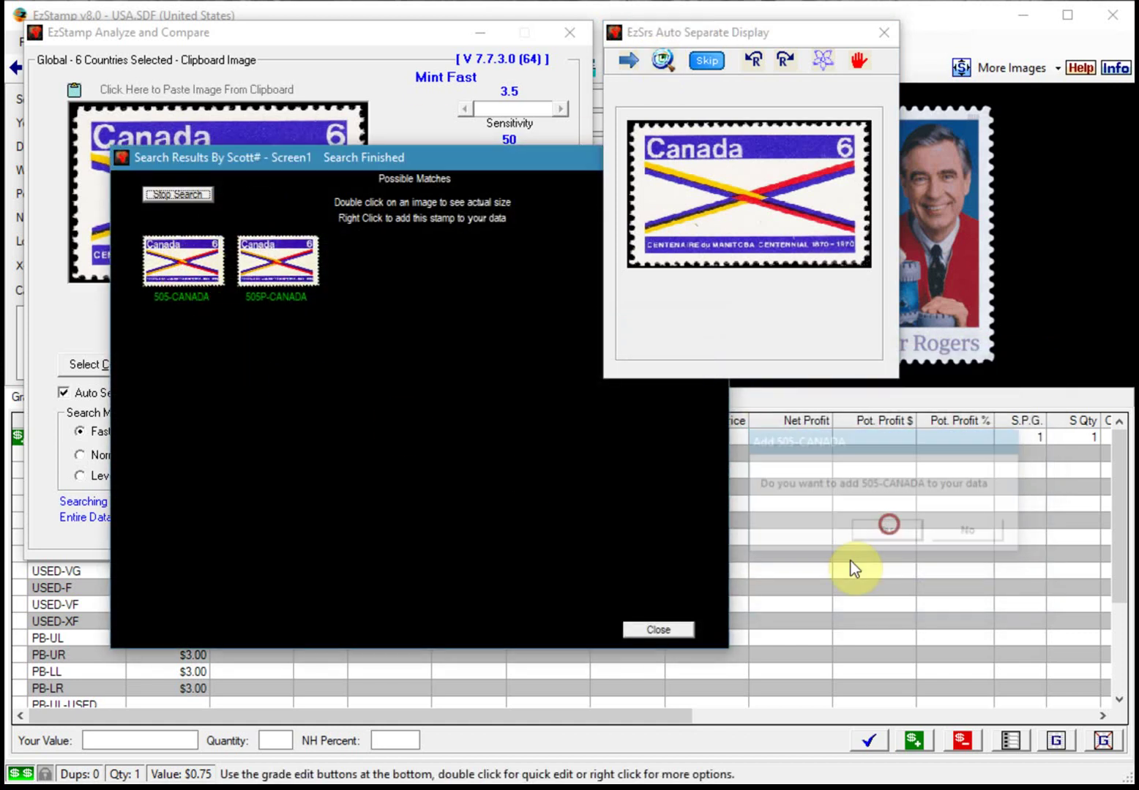
click(680, 627)
click(627, 60)
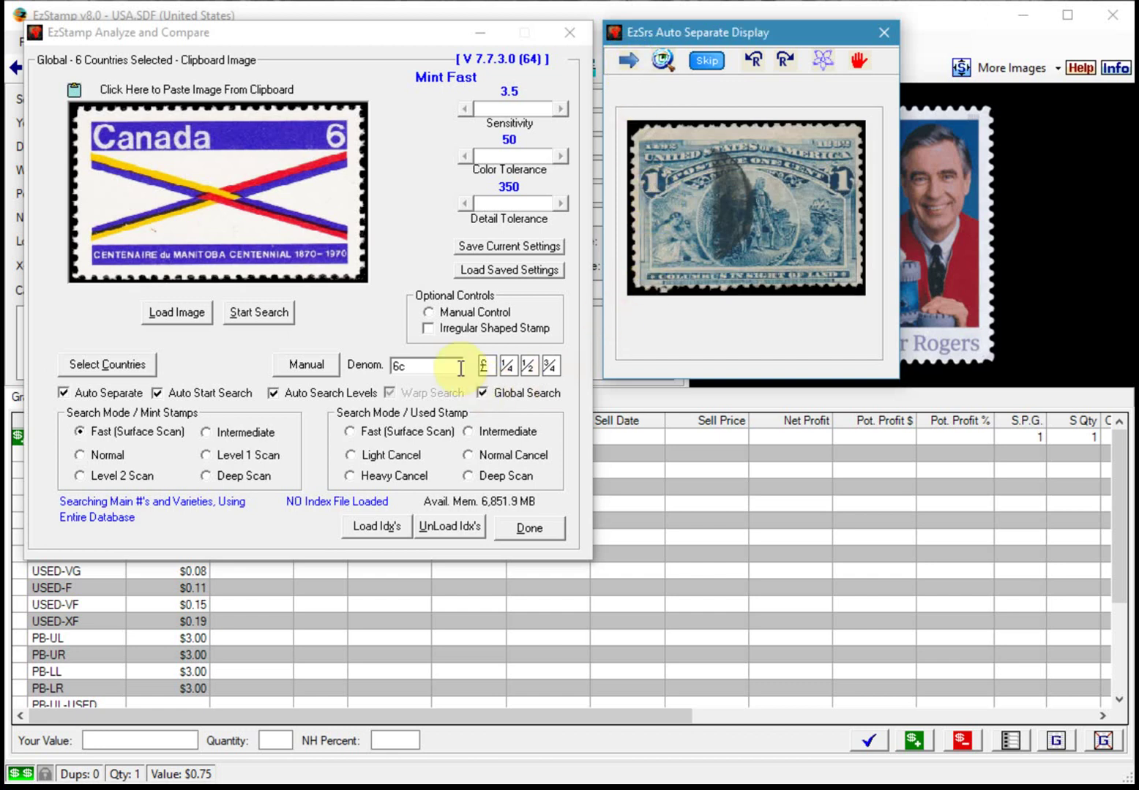
Enter denomination 1 for the 1c Columbian stamp and add its 230-USA match
click(396, 366)
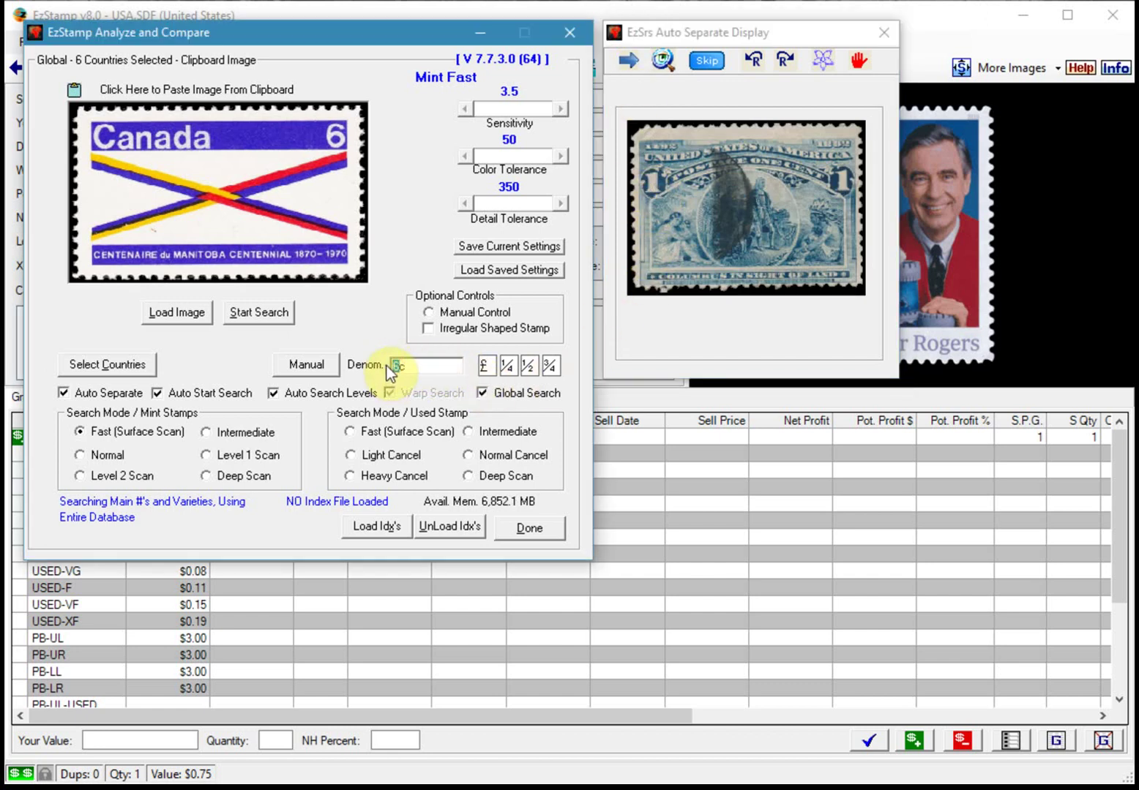
text(1)
click(661, 57)
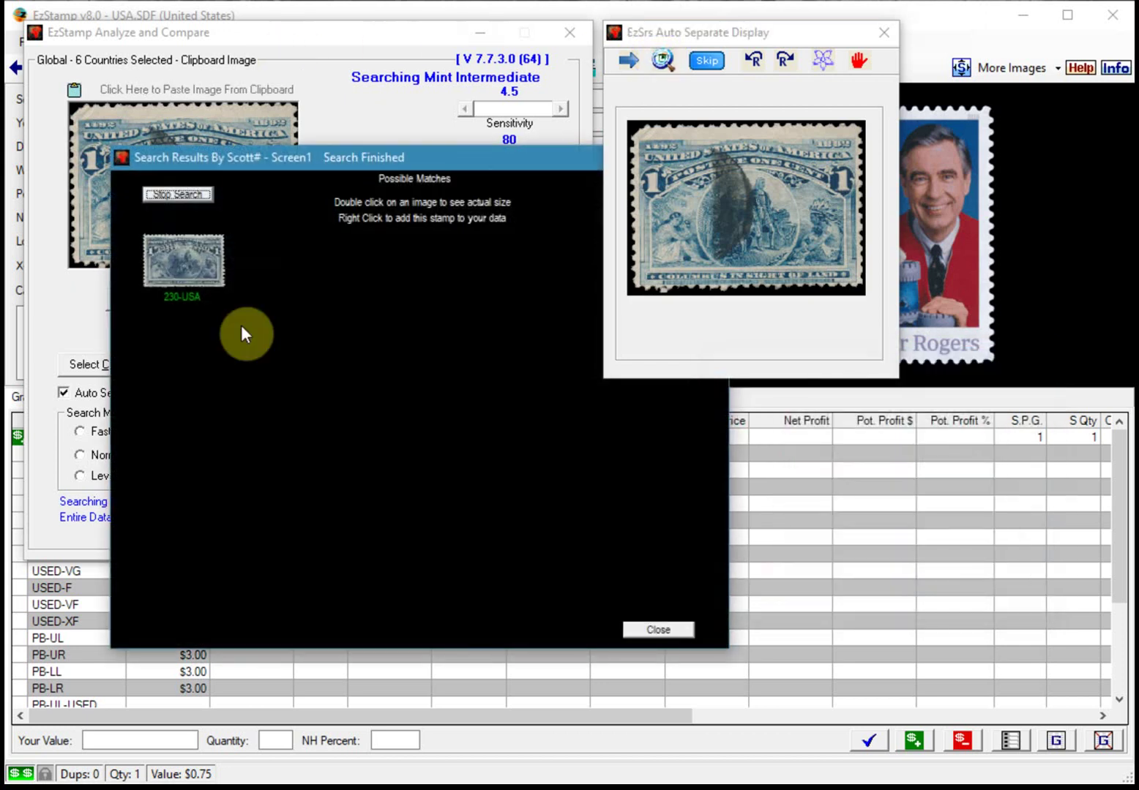
right_click(194, 273)
click(845, 530)
click(657, 628)
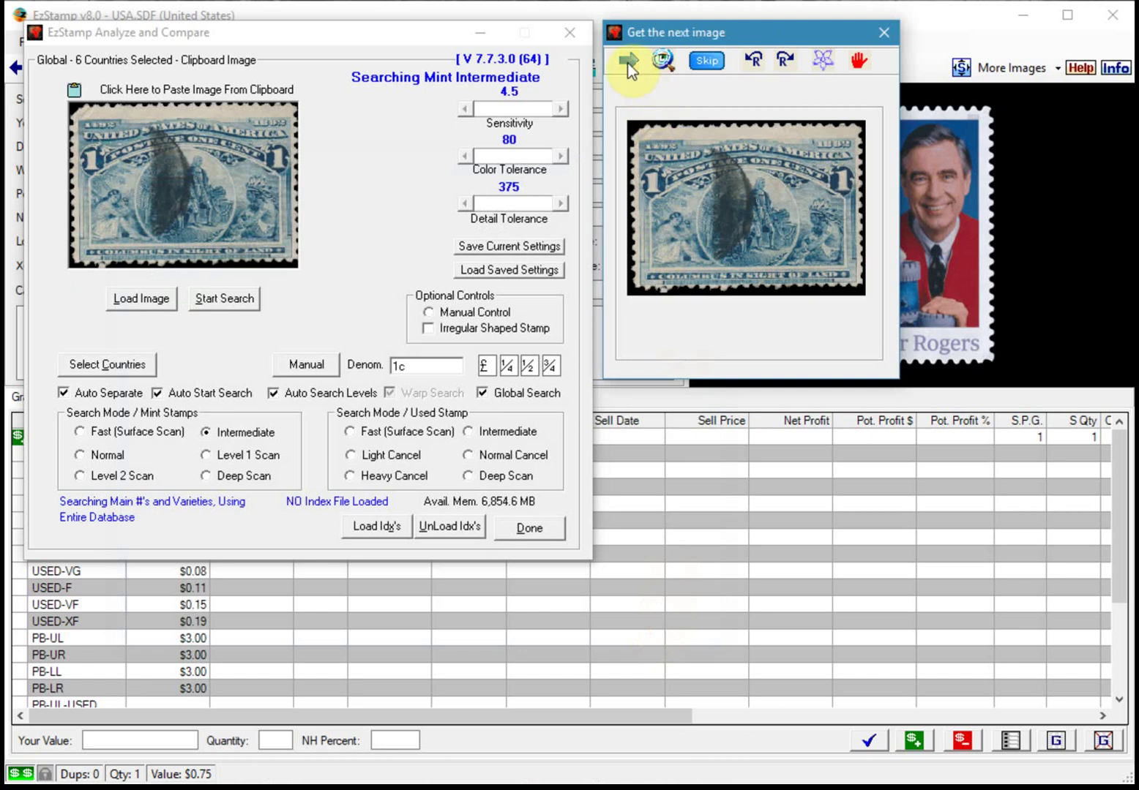
Search the Franklin stamp at denomination 50 and close the 421, 422, 440-USA results without adding
click(628, 62)
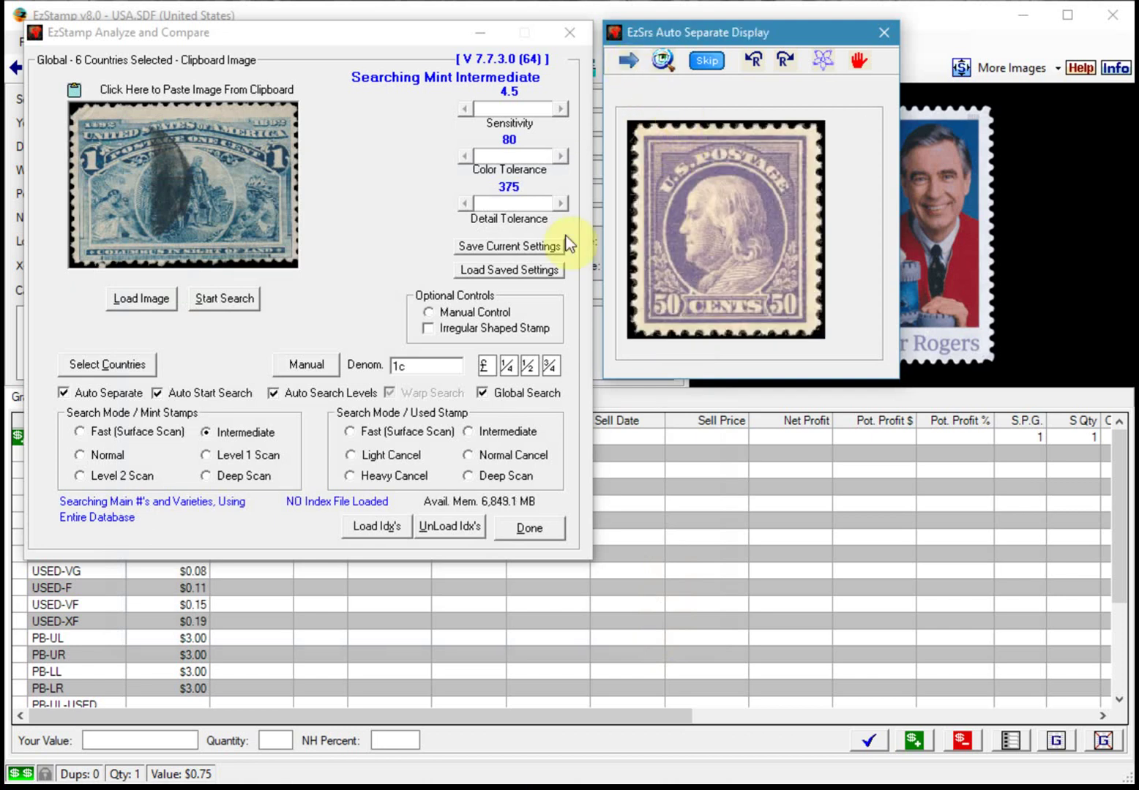
click(397, 365)
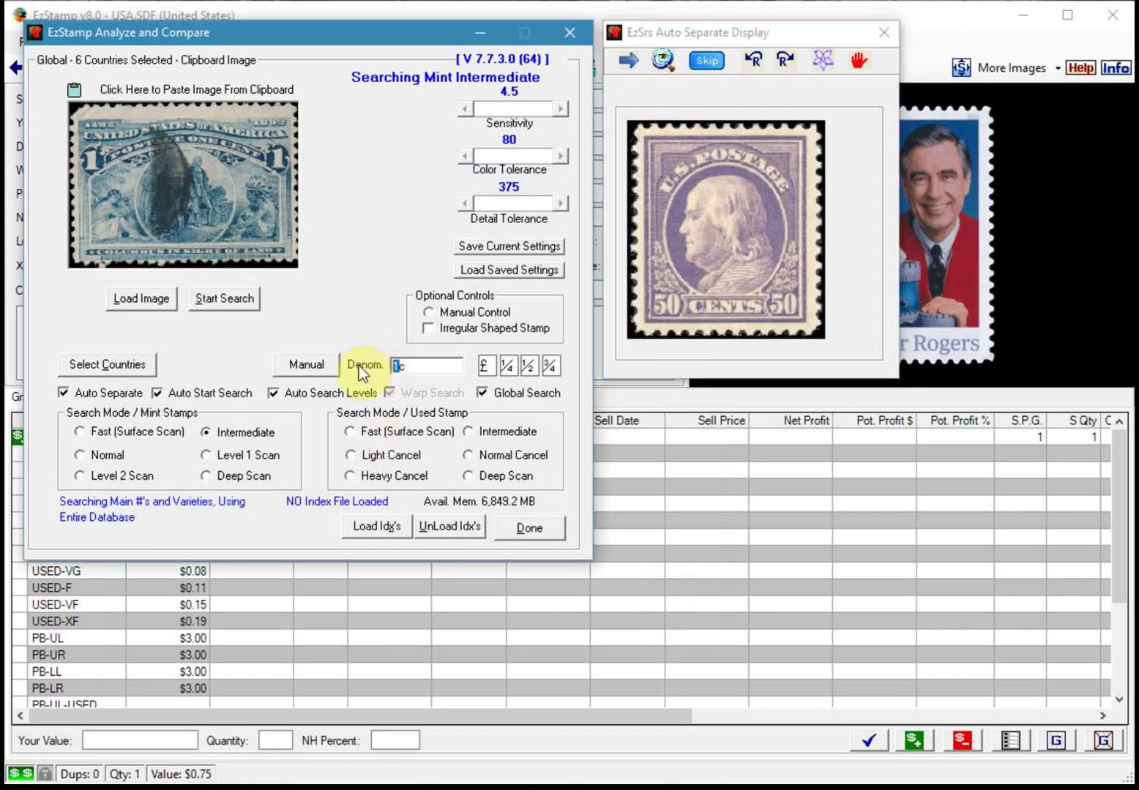
key(BackSpace)
text(50)
click(662, 60)
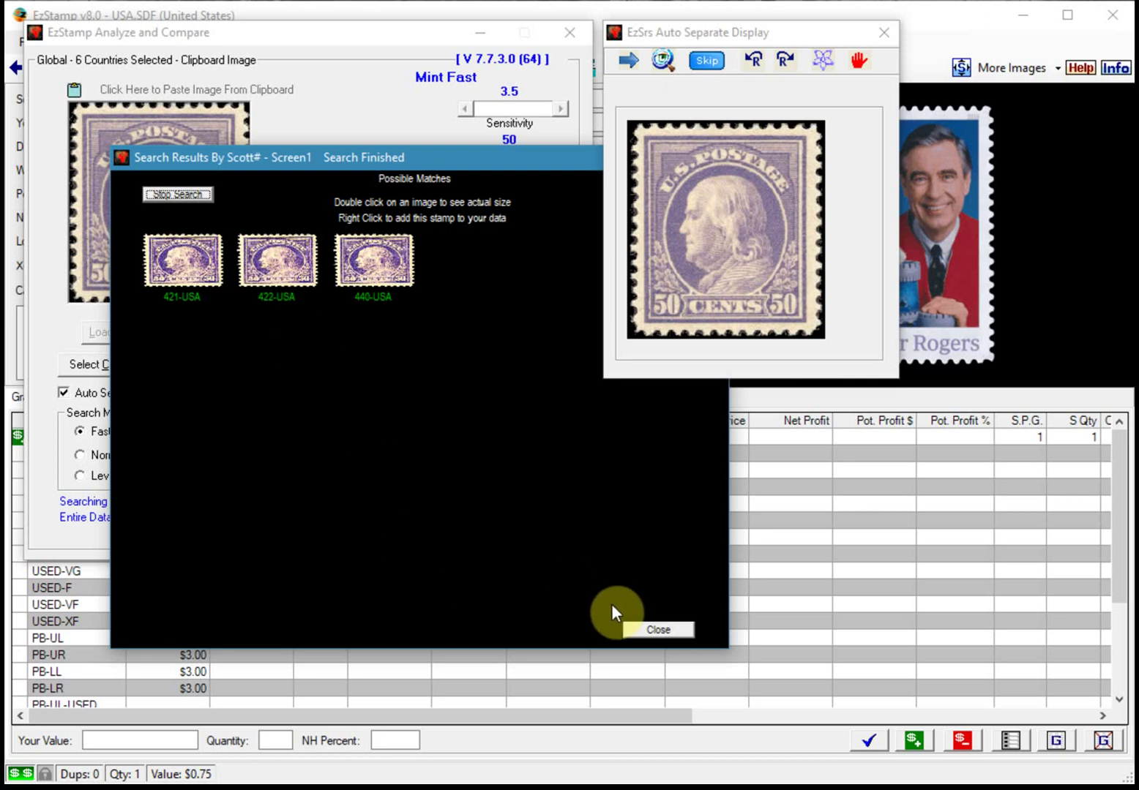
click(655, 631)
Set the Notopfer Berlin stamp to denomination 2, add RA1-GERFRZON, and stop the remaining searches
click(626, 62)
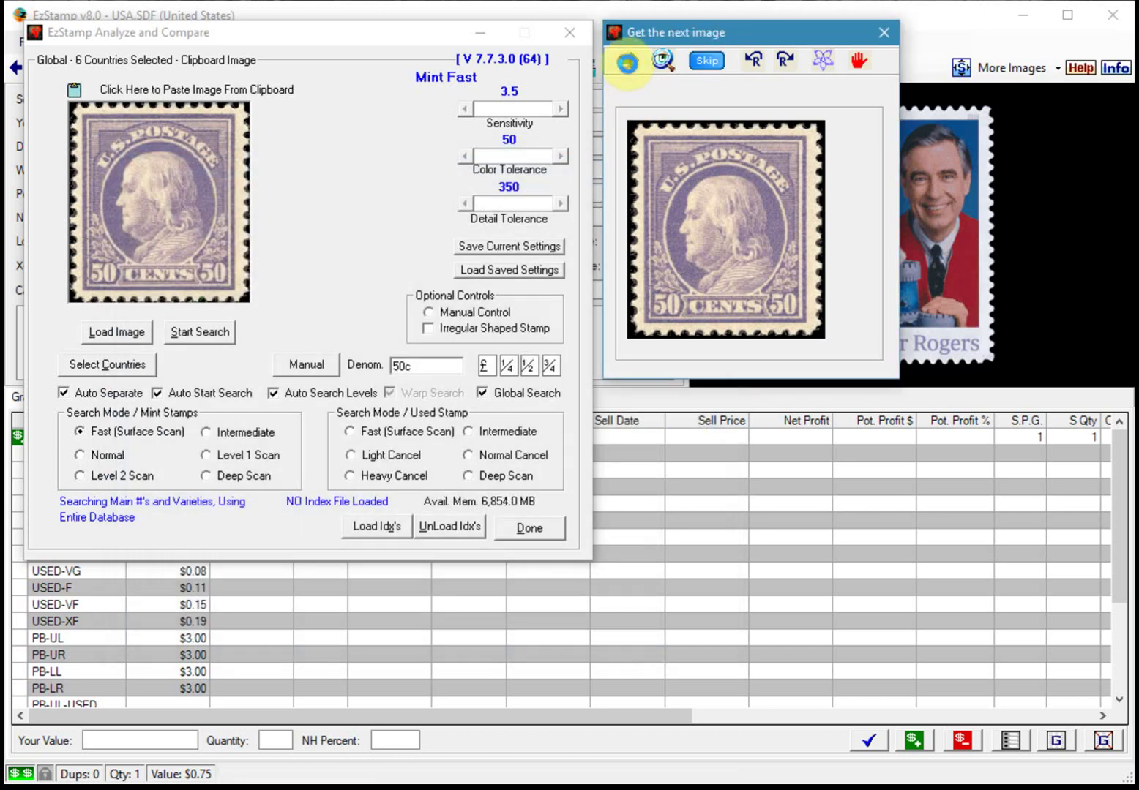
double_click(416, 360)
text(2)
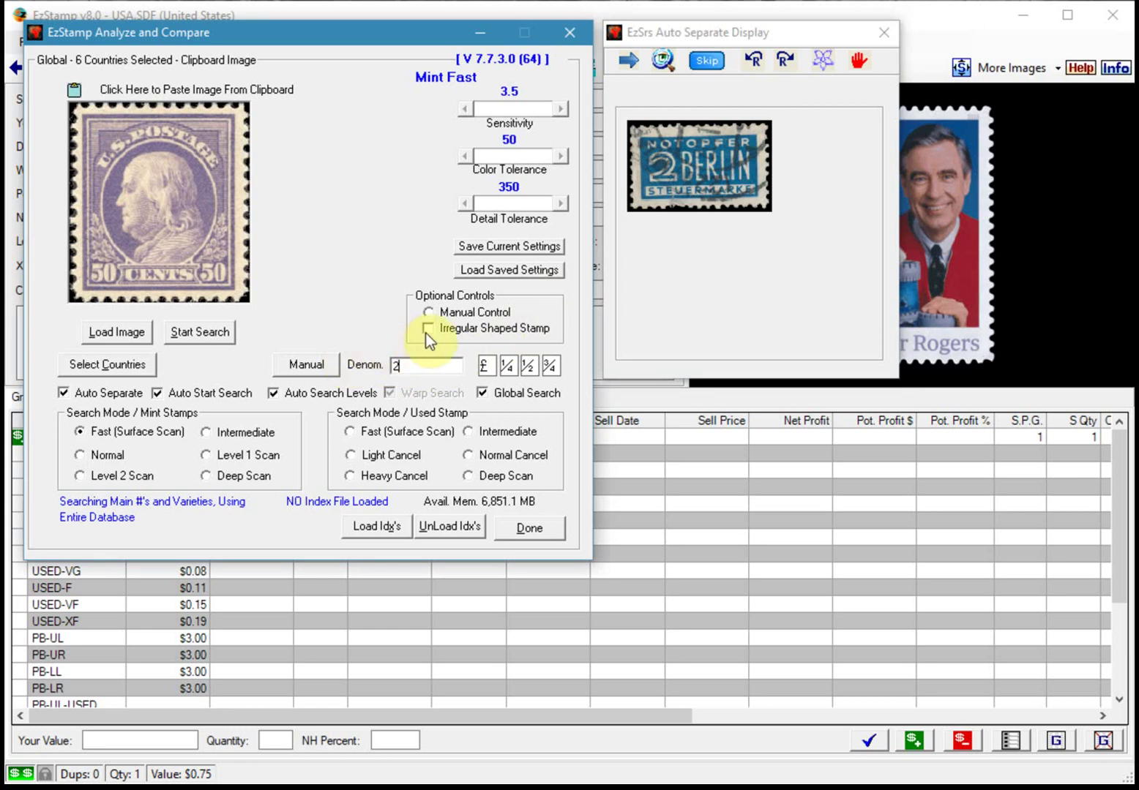
click(662, 60)
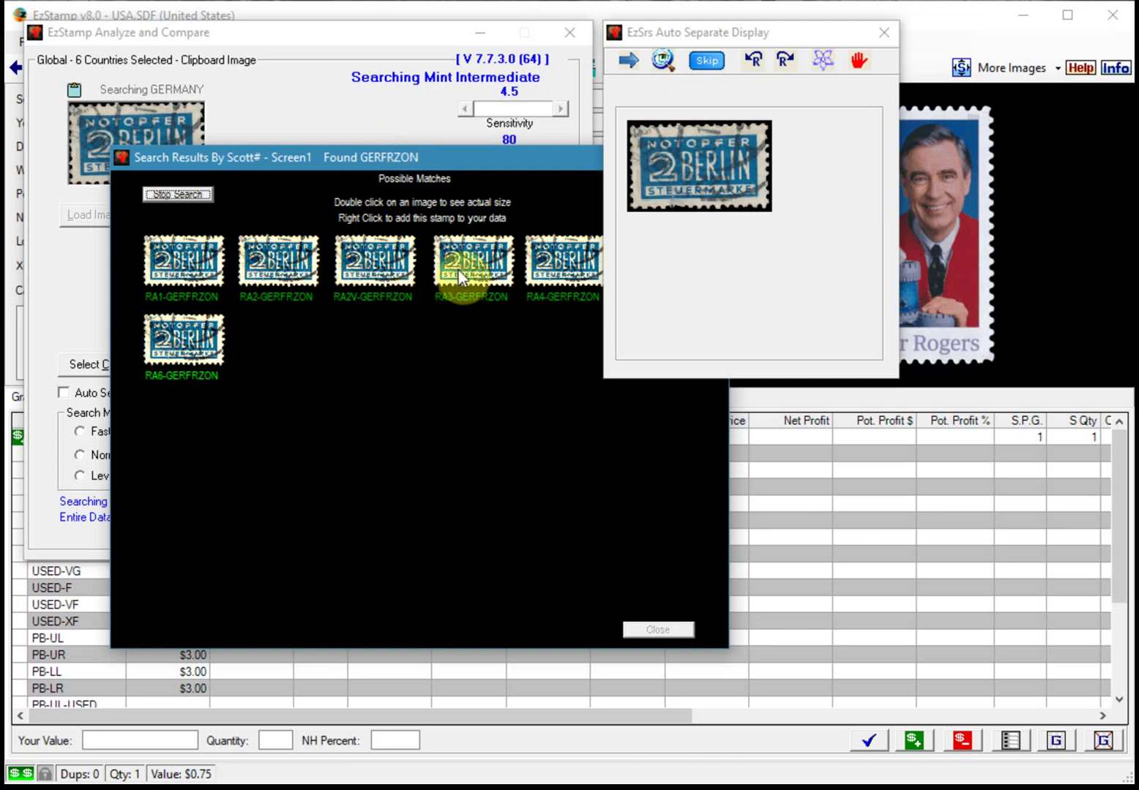
right_click(208, 273)
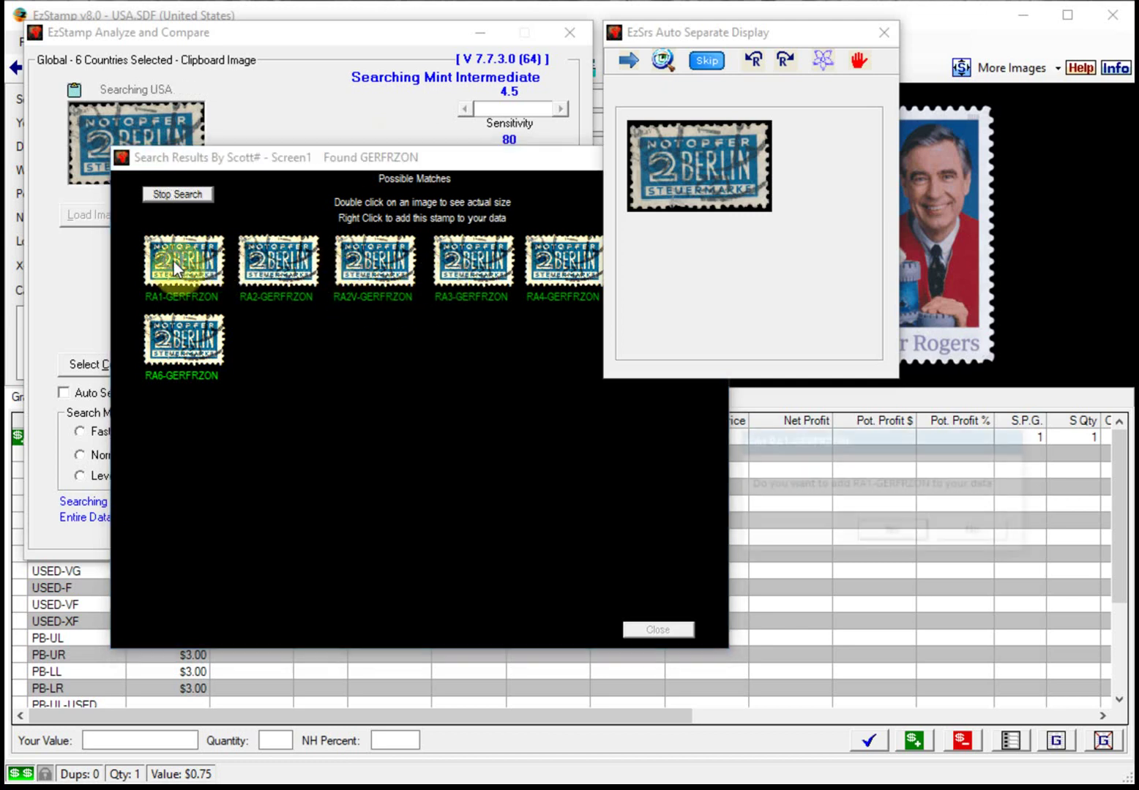
click(884, 533)
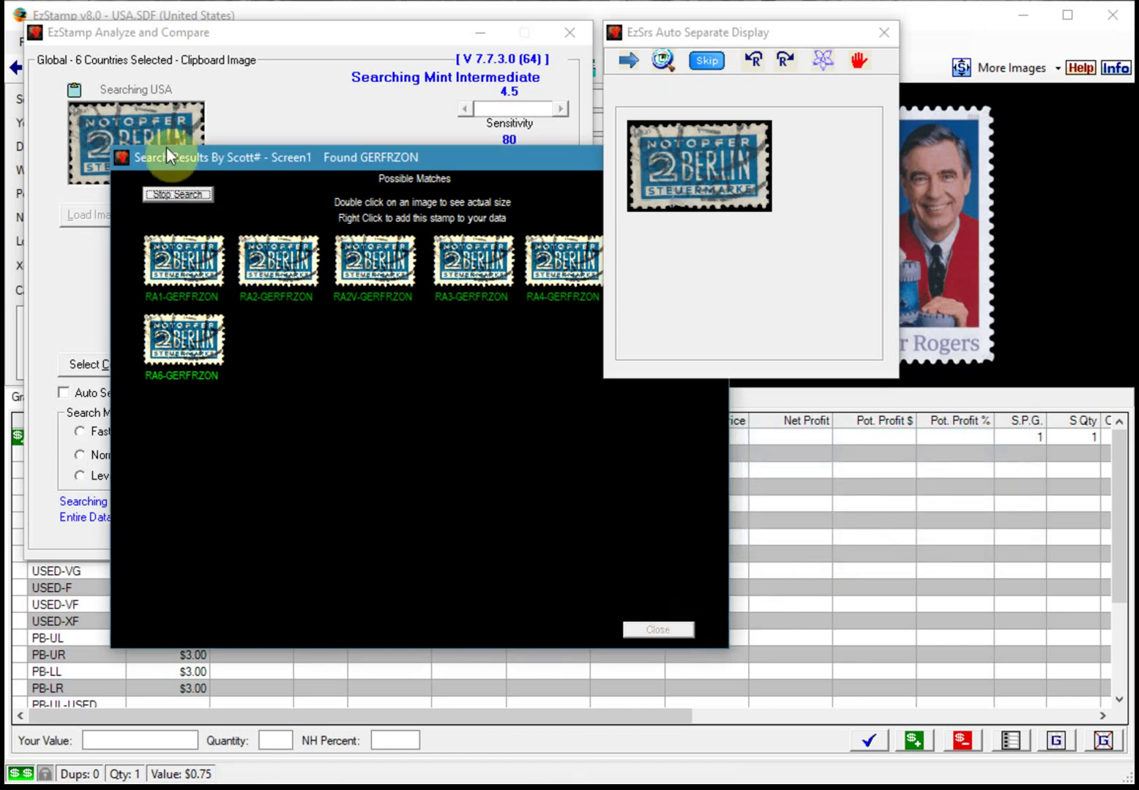
click(178, 194)
click(658, 630)
click(629, 62)
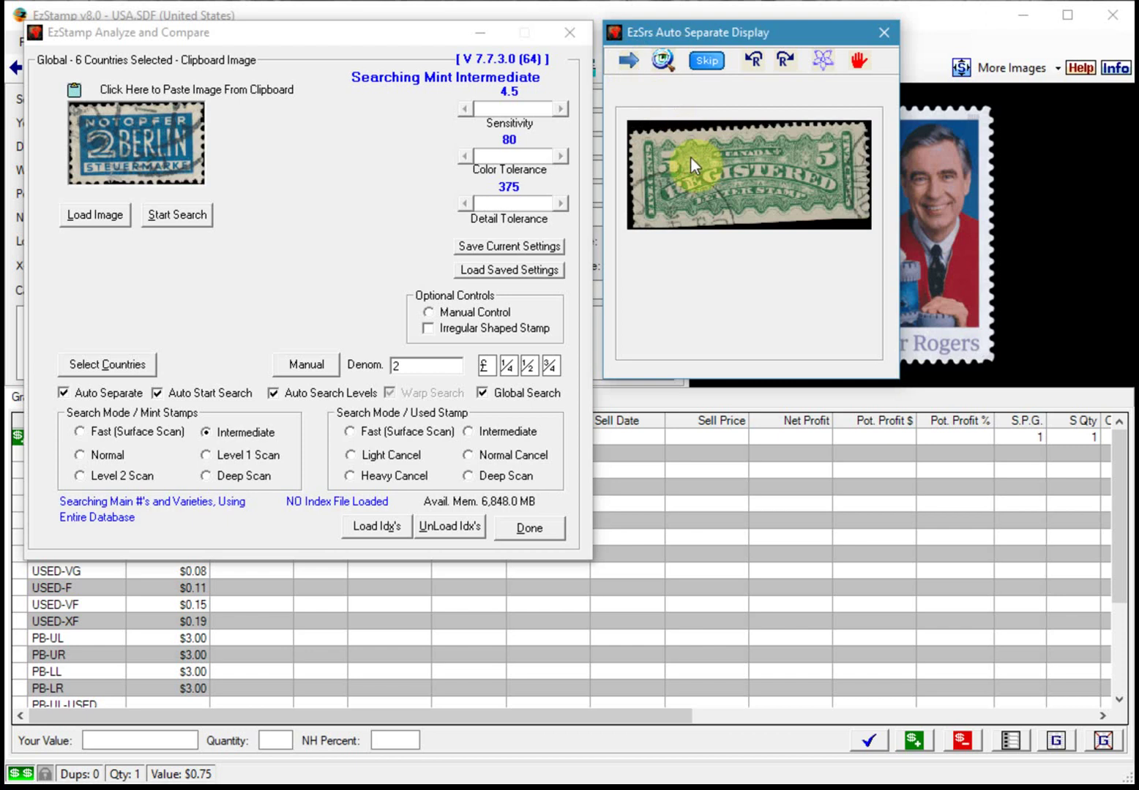
Enter denomination 5 for the green Registered stamp, add F2B-CANADA, and acknowledge 'No More Images'
double_click(395, 364)
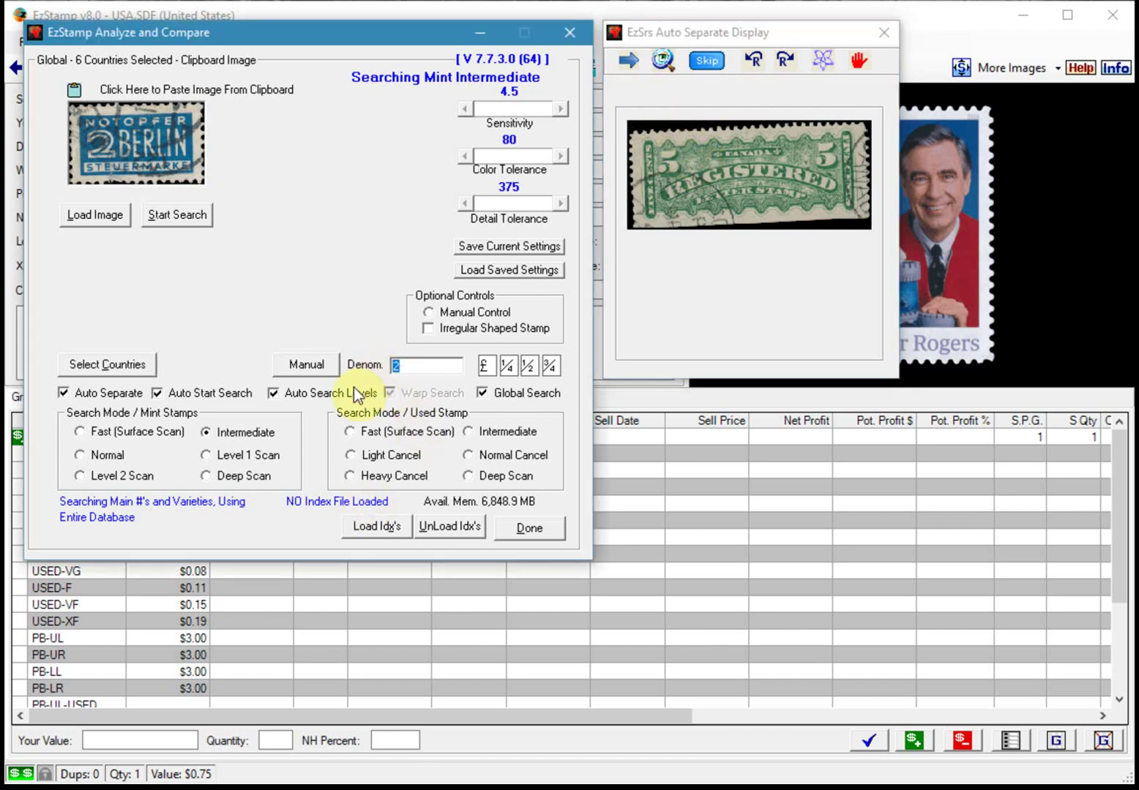
text(5c)
click(663, 60)
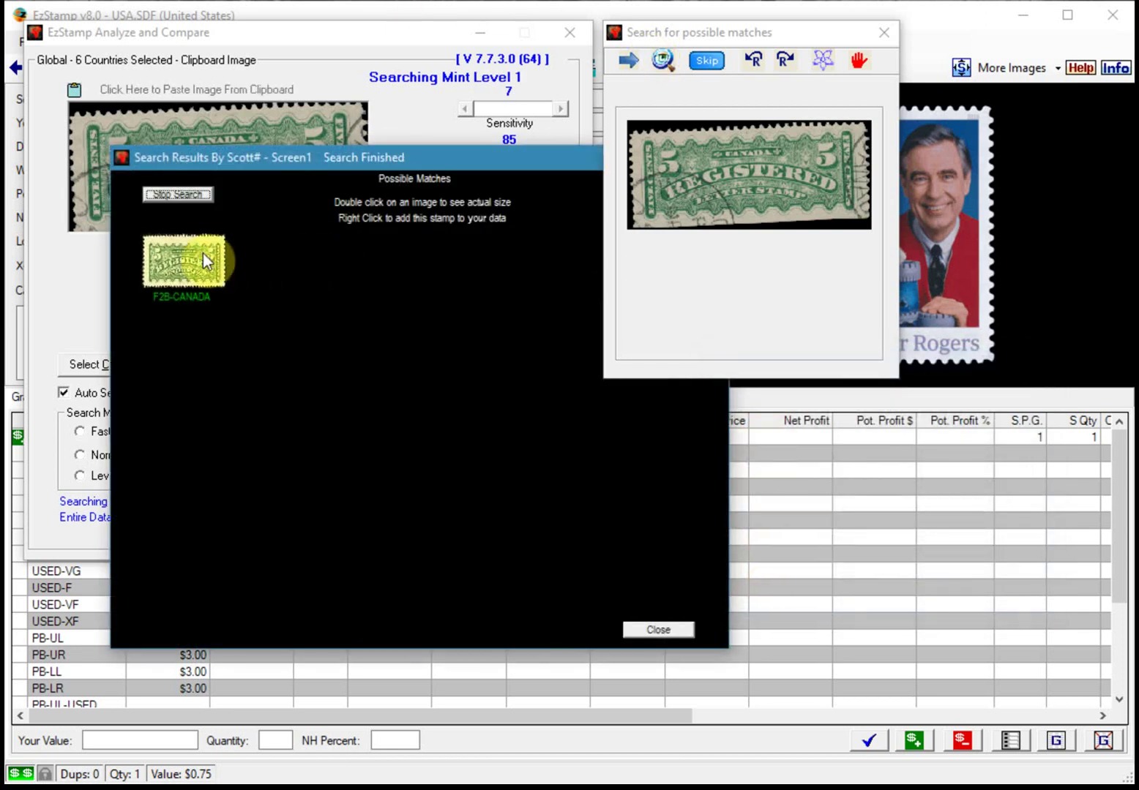
right_click(203, 253)
click(880, 530)
click(680, 627)
click(630, 59)
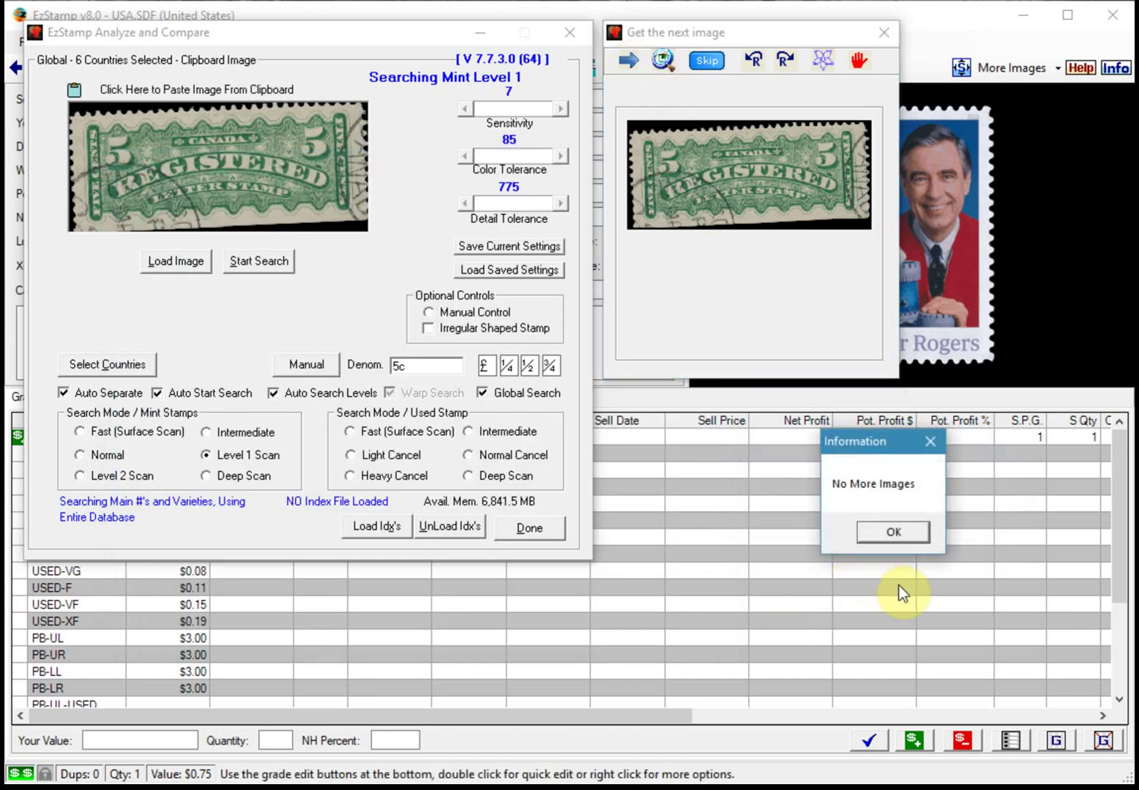
click(888, 531)
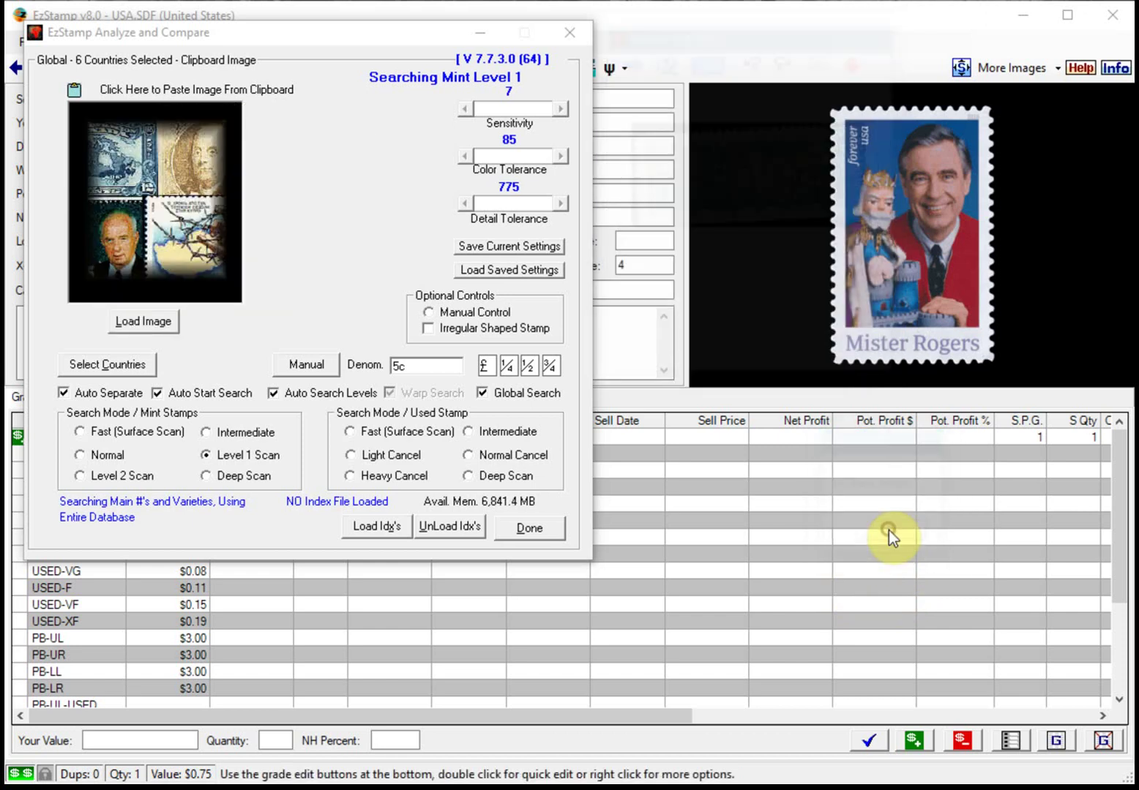
Close the analyser, preview the Belgium results, and open the RA1 Notopfer Berlin thumbnail record
click(544, 529)
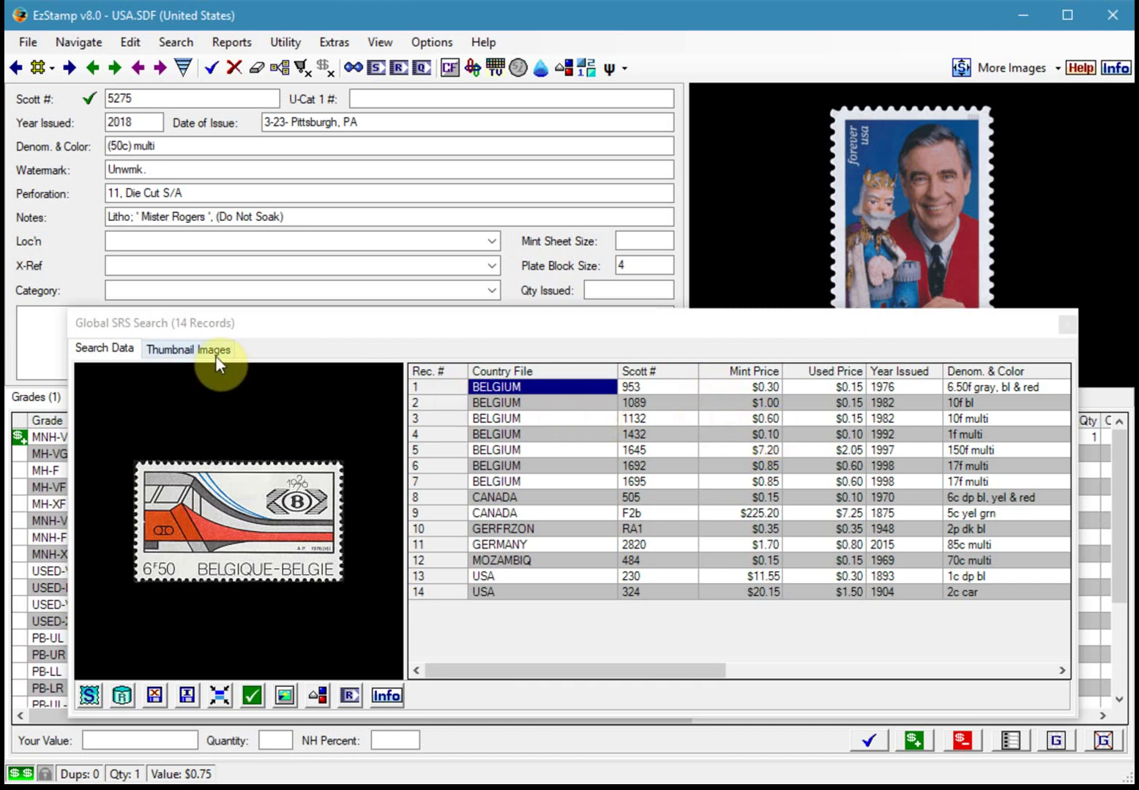
click(484, 404)
click(489, 466)
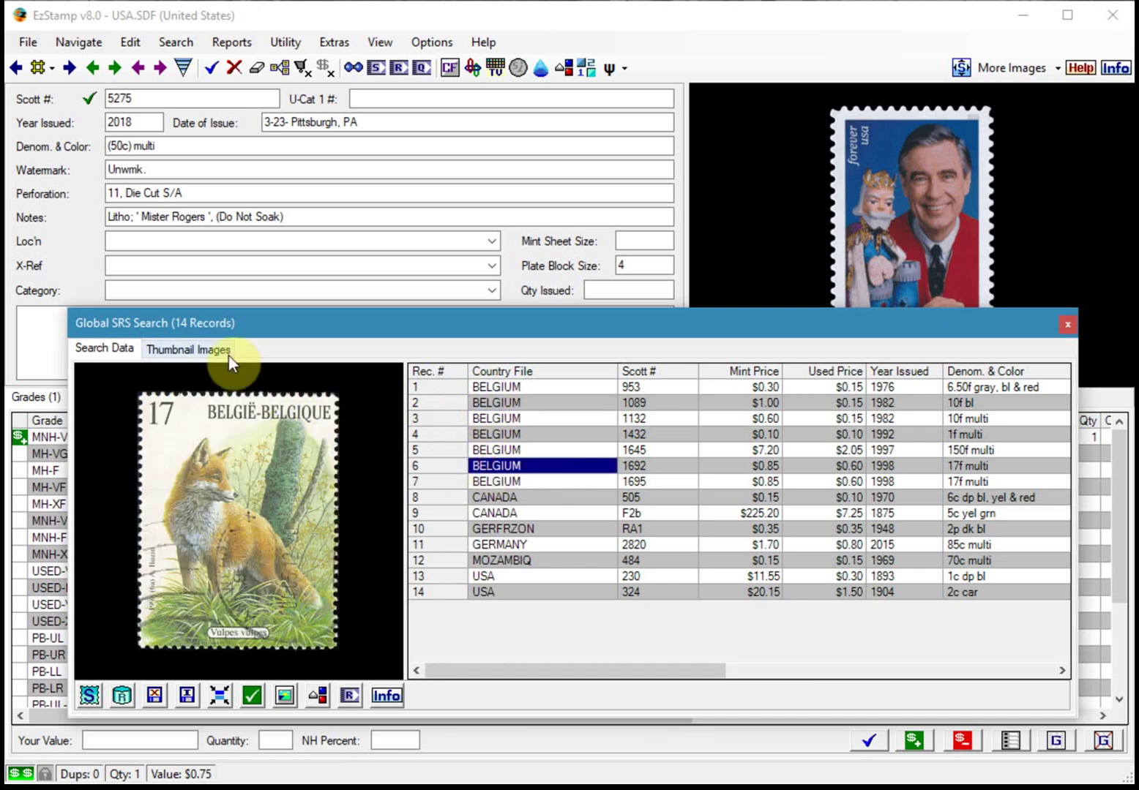
click(480, 389)
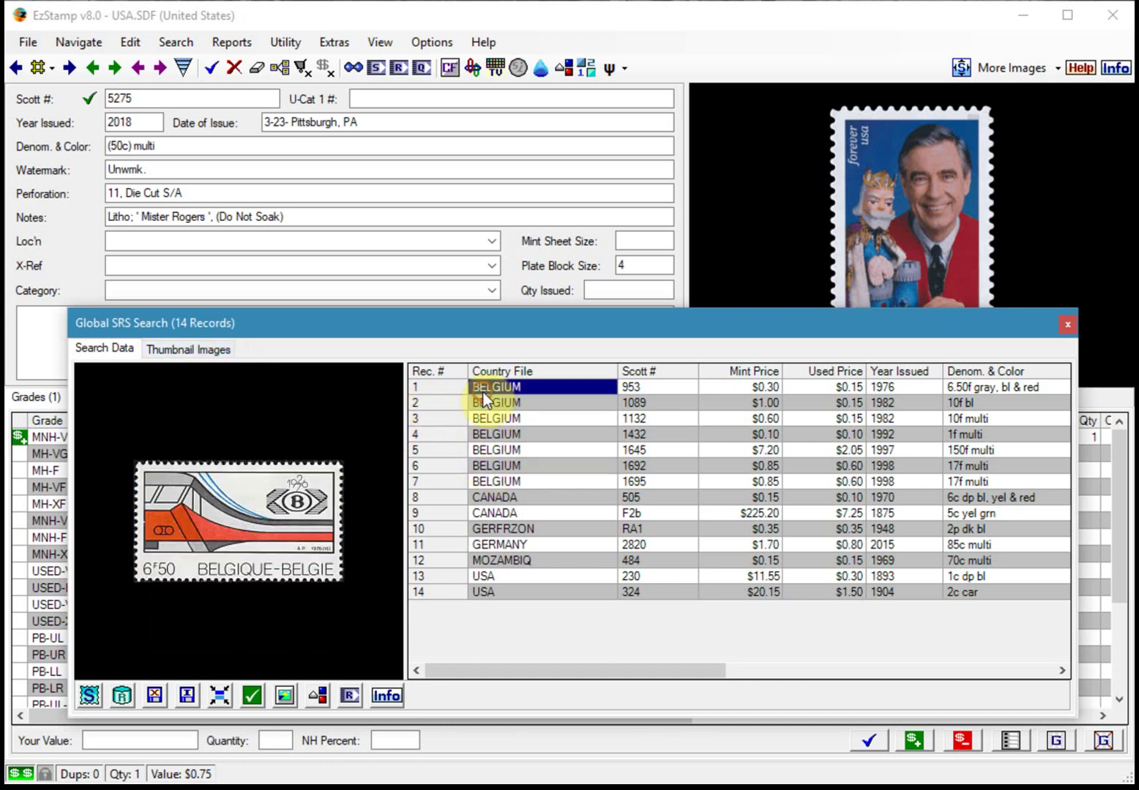
click(204, 352)
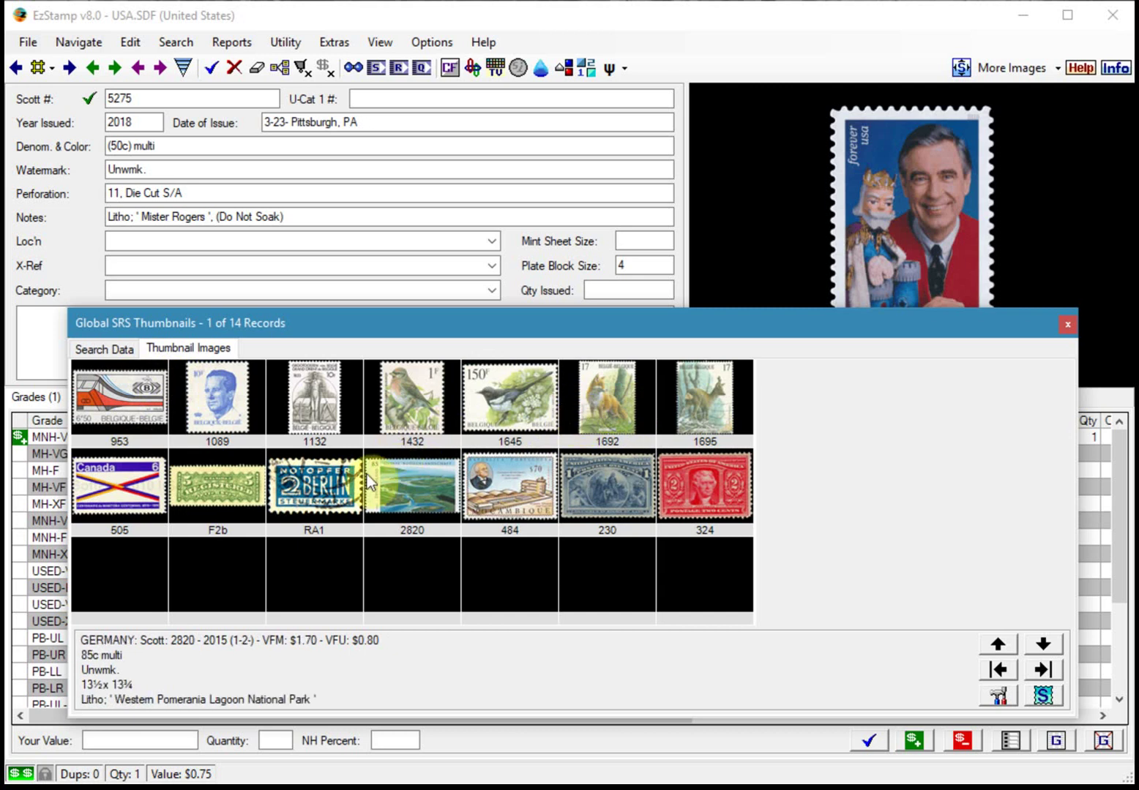
double_click(325, 481)
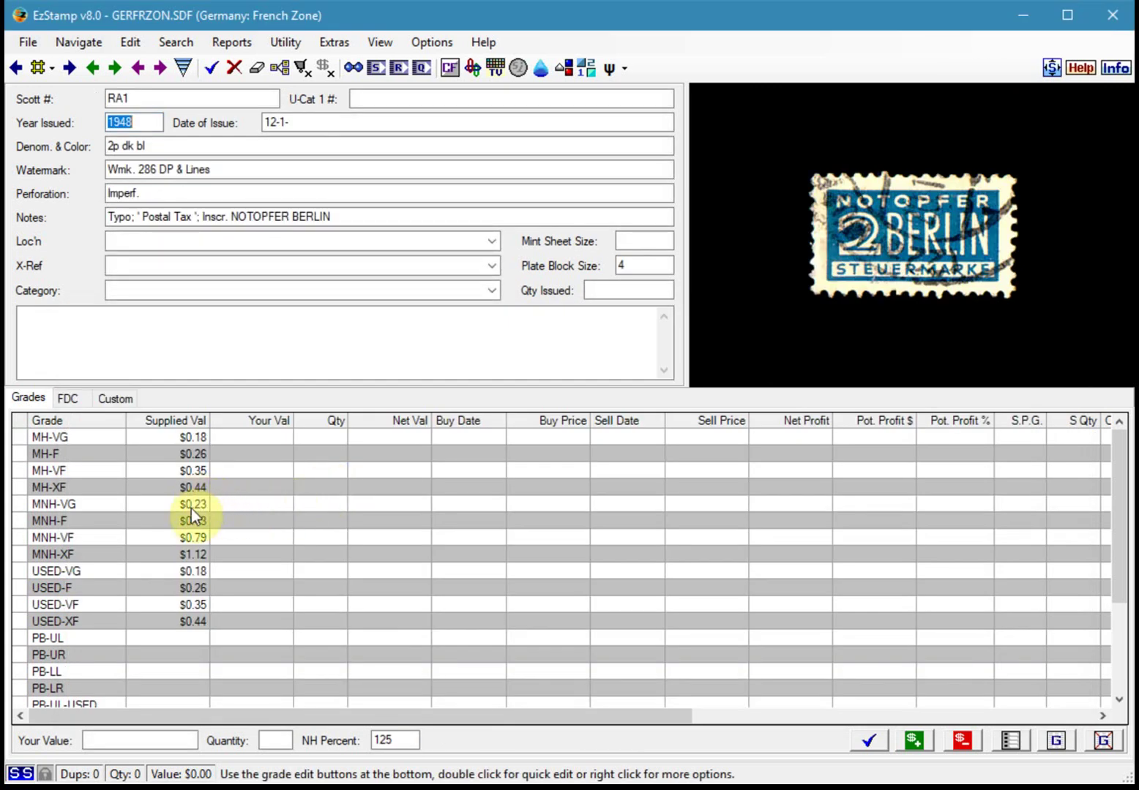
Save one USED-VF copy of RA1 Notopfer Berlin to the inventory at $0.35
click(187, 608)
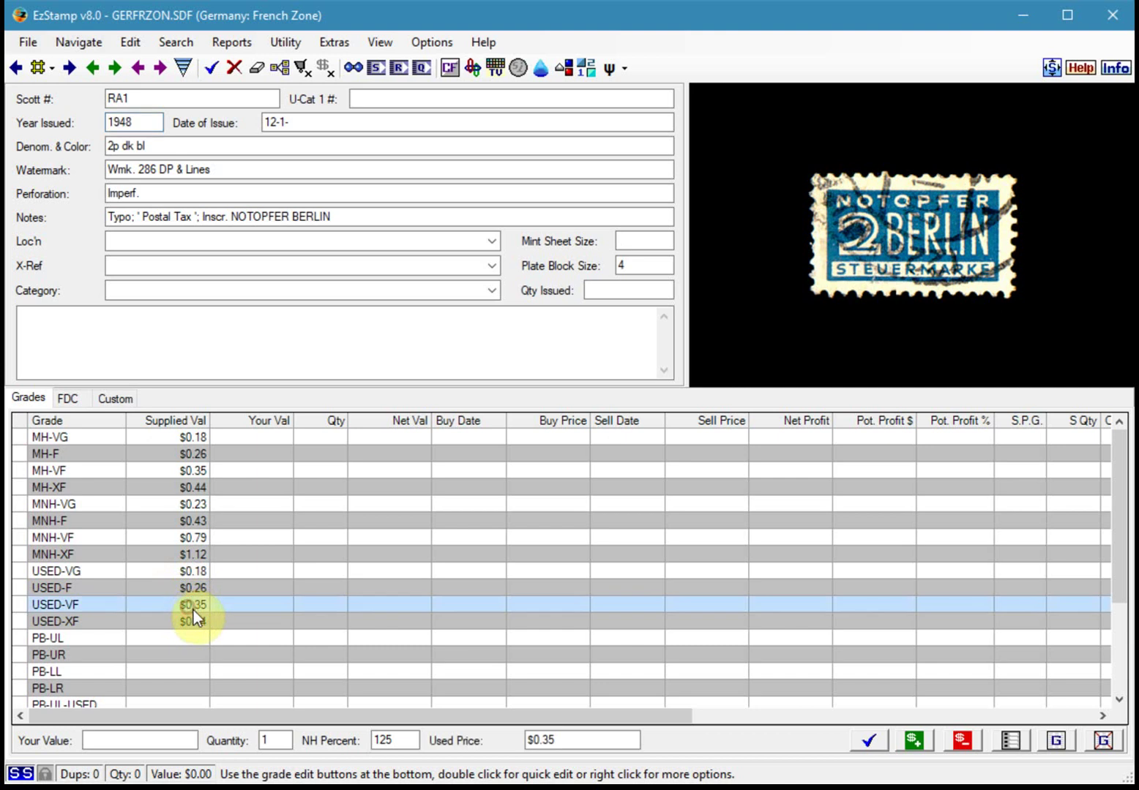
click(868, 743)
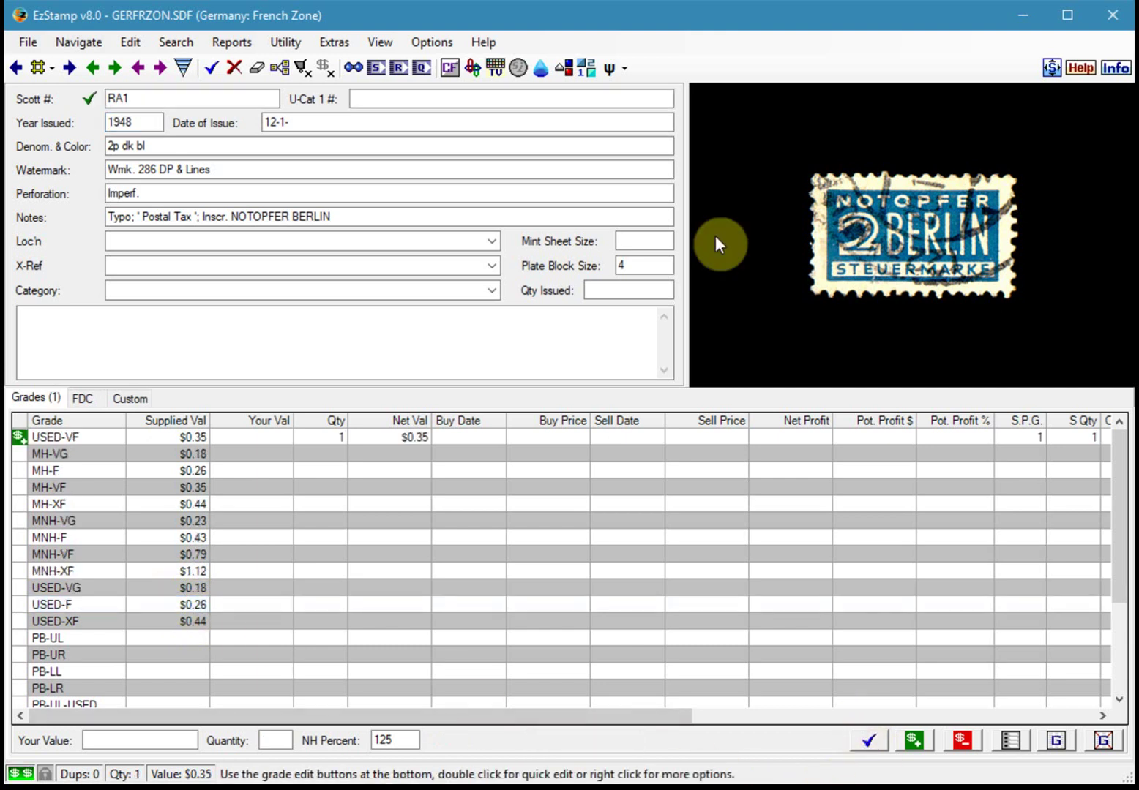
click(353, 46)
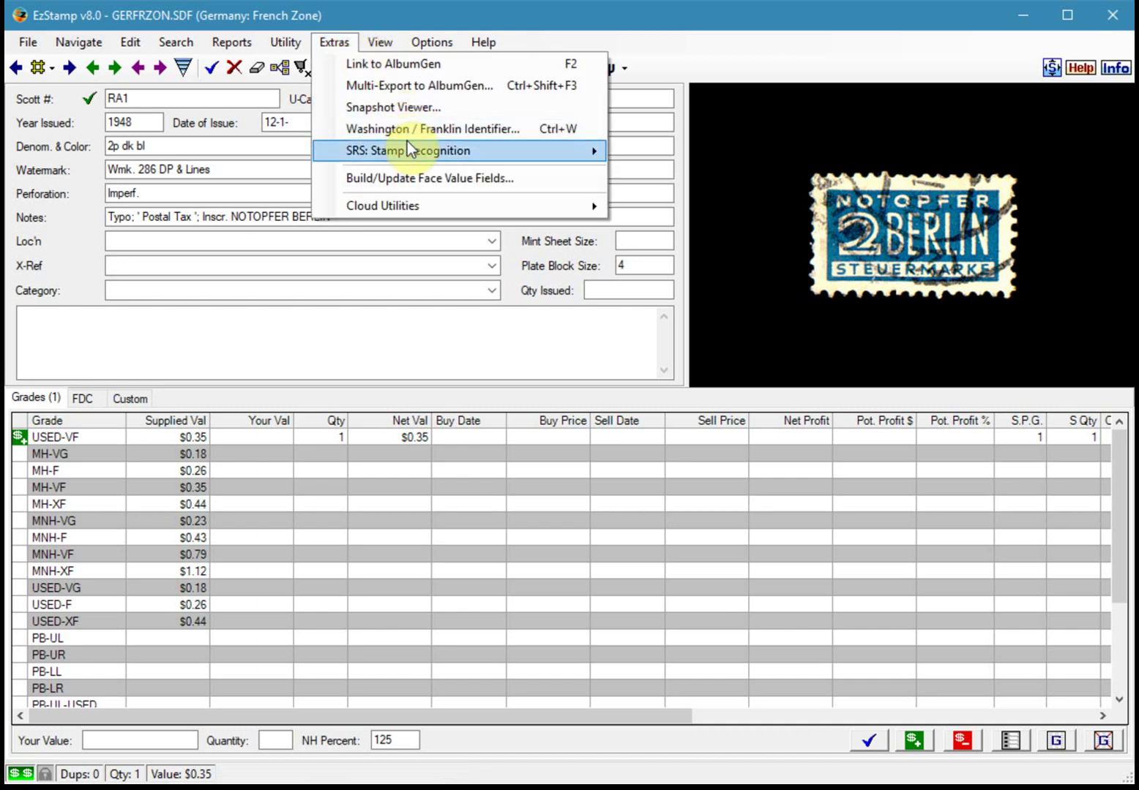
From the recalled global results, add one USED-VF copy of Mozambique 484 to inventory
mouse_move(581, 155)
click(680, 222)
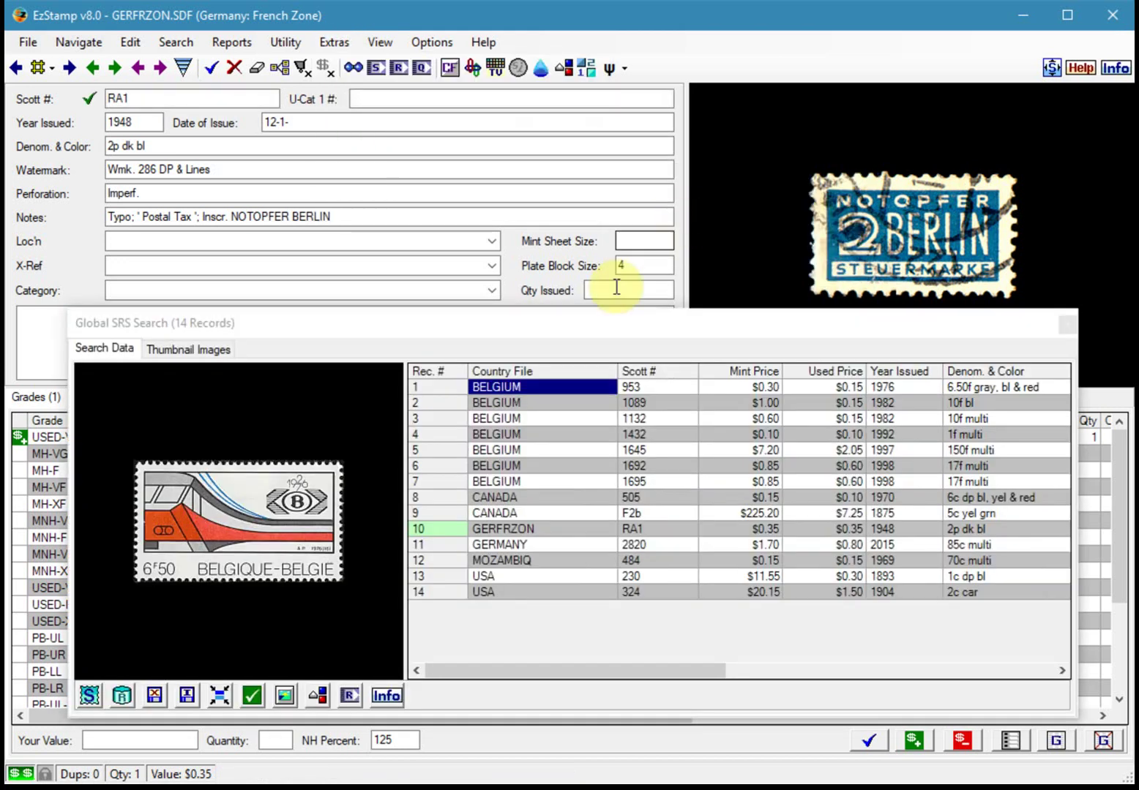
double_click(512, 562)
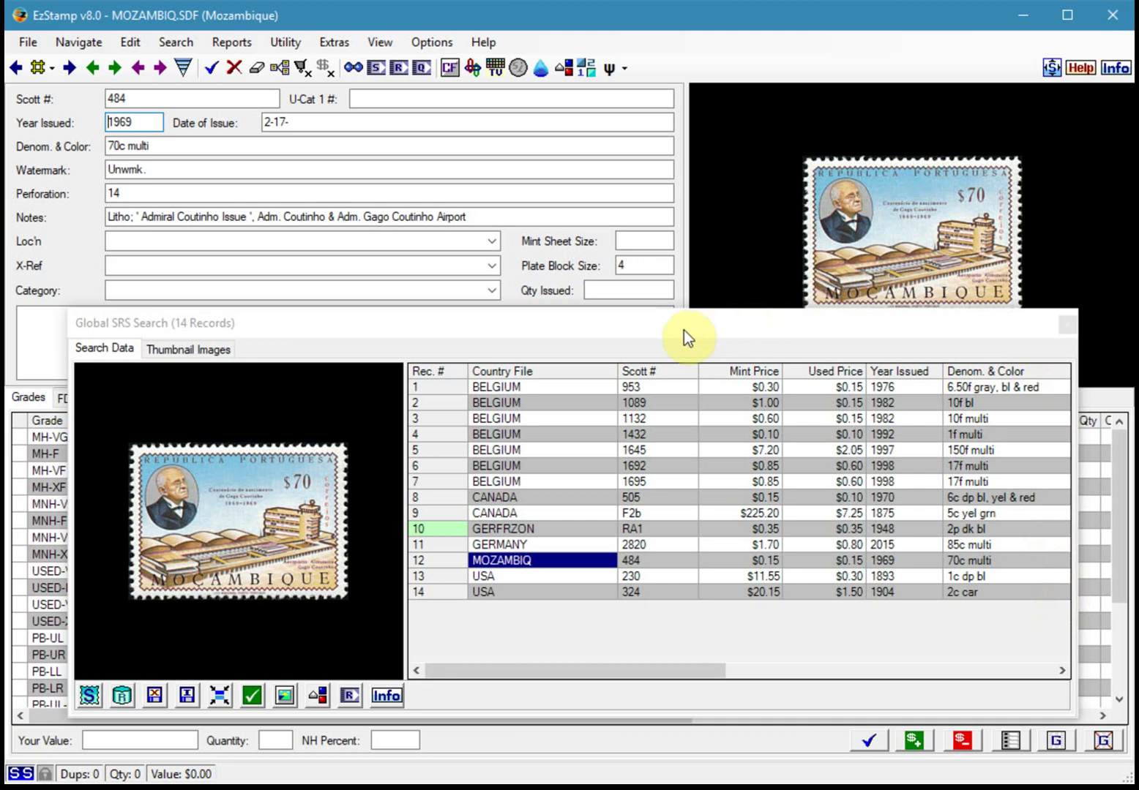
drag(683, 330, 1134, 366)
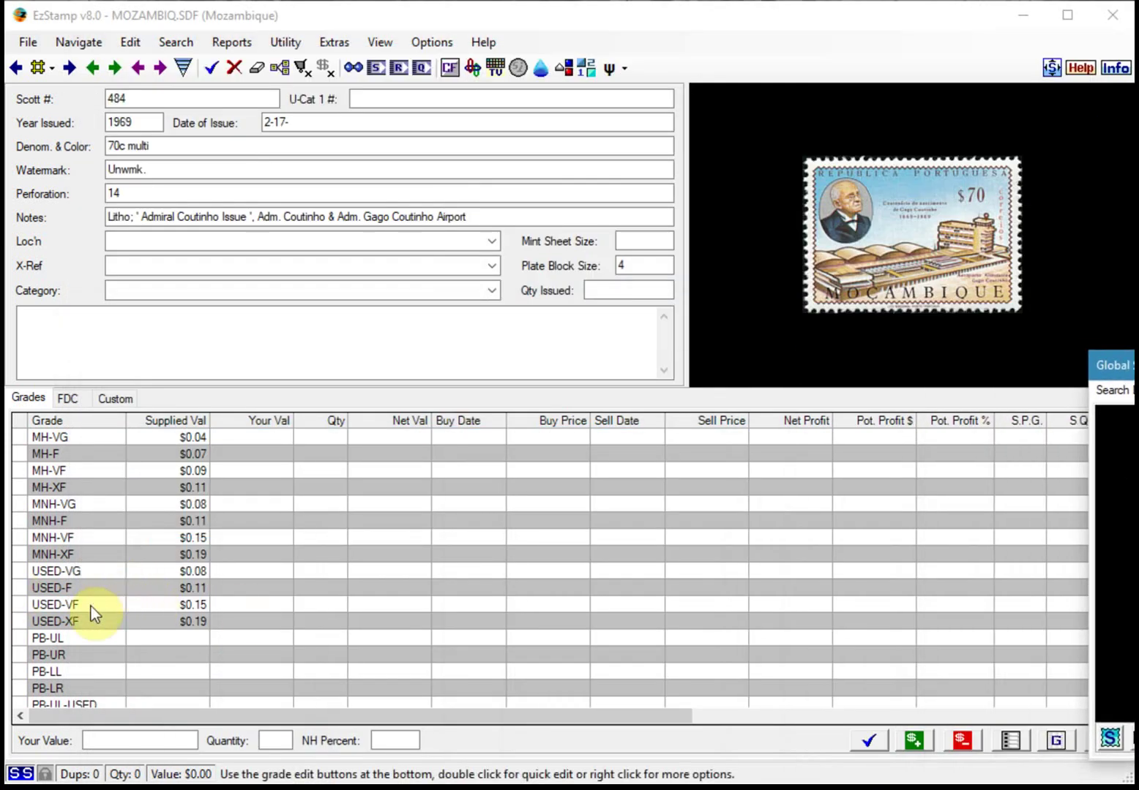
click(91, 606)
click(869, 741)
Add one USED-VF copy of USA 324 Jefferson 2c to inventory at $1.50
drag(1112, 365, 305, 274)
click(450, 541)
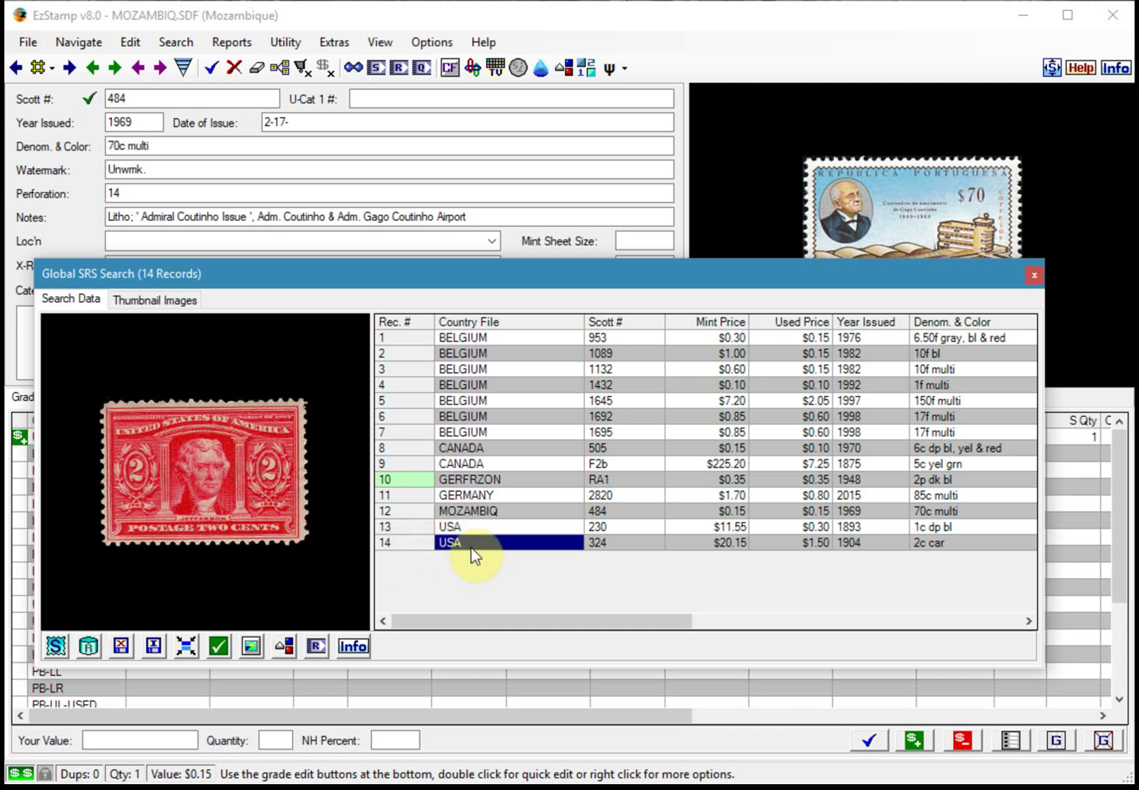
double_click(453, 543)
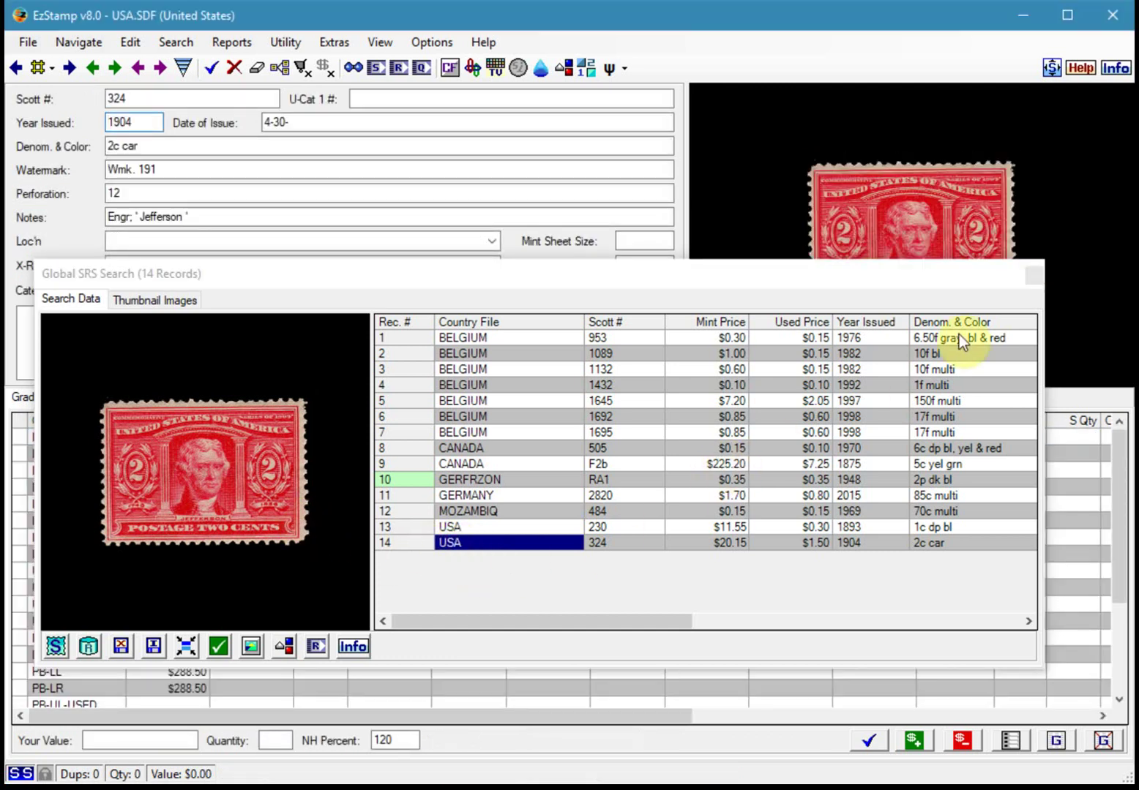
click(1031, 275)
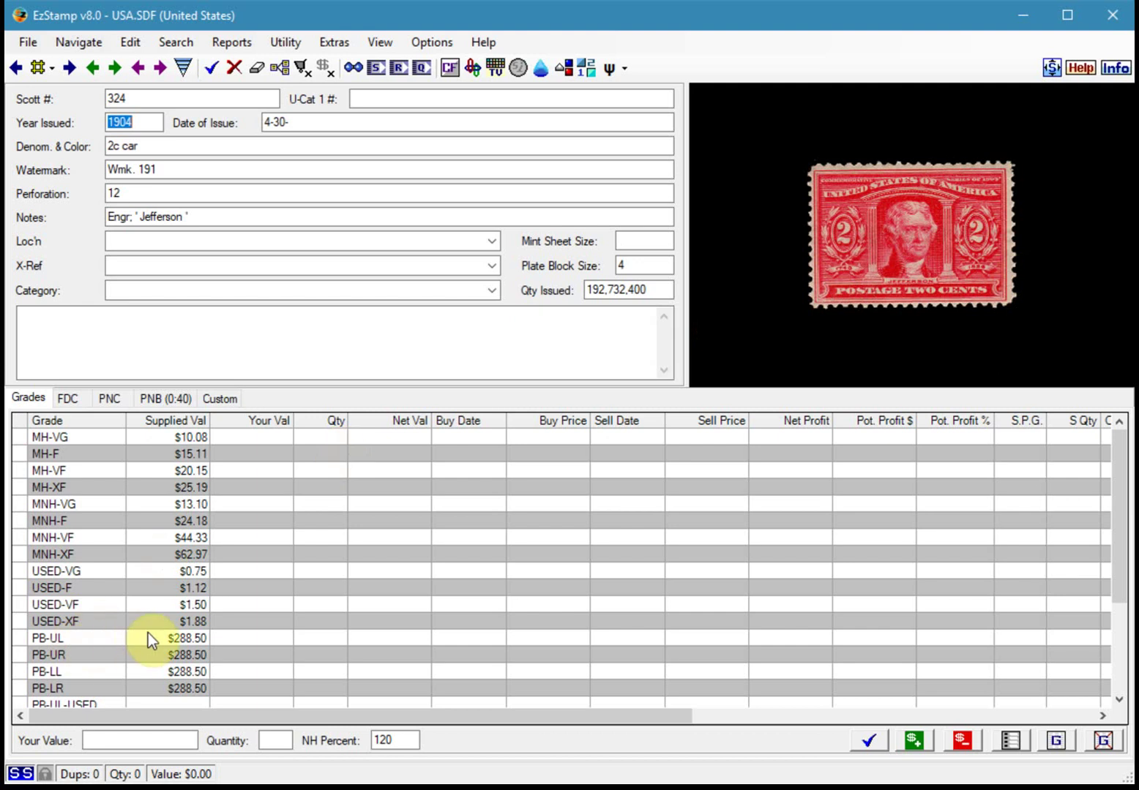
click(176, 597)
click(870, 741)
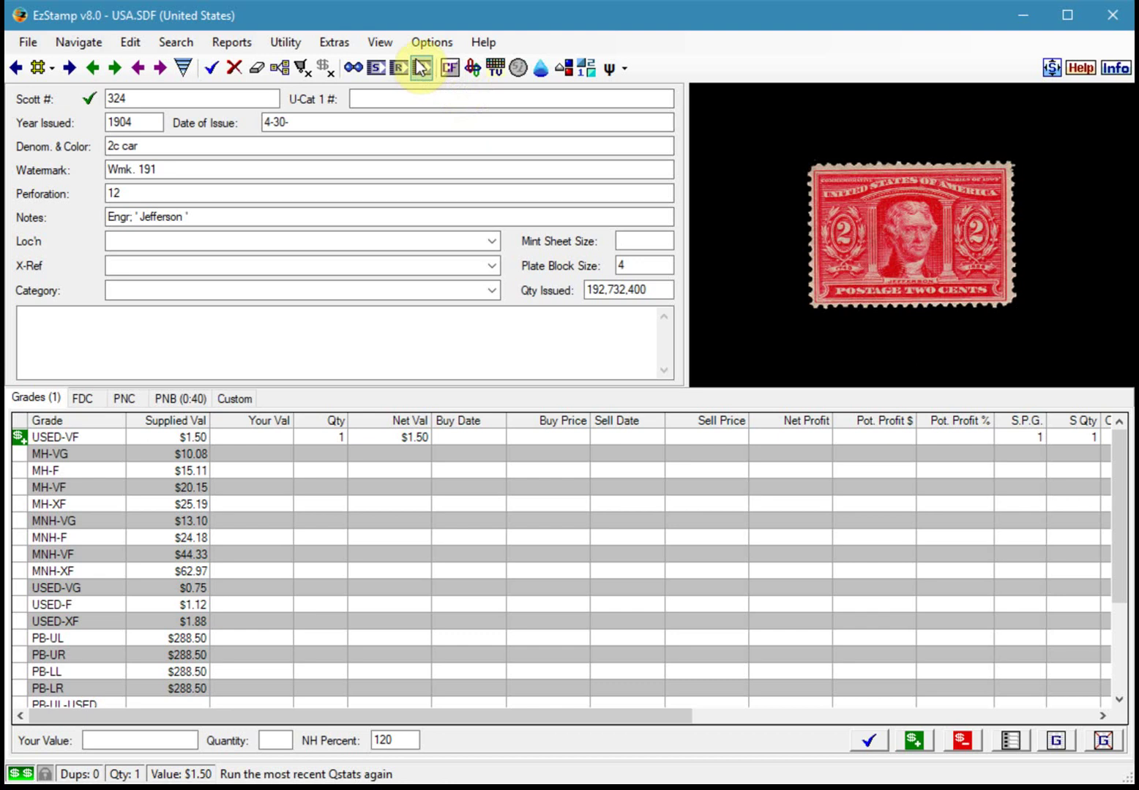
Start Global Mode recognition with Auto Separate, Auto Start Search, Auto Search Levels and Warp Search enabled
click(341, 47)
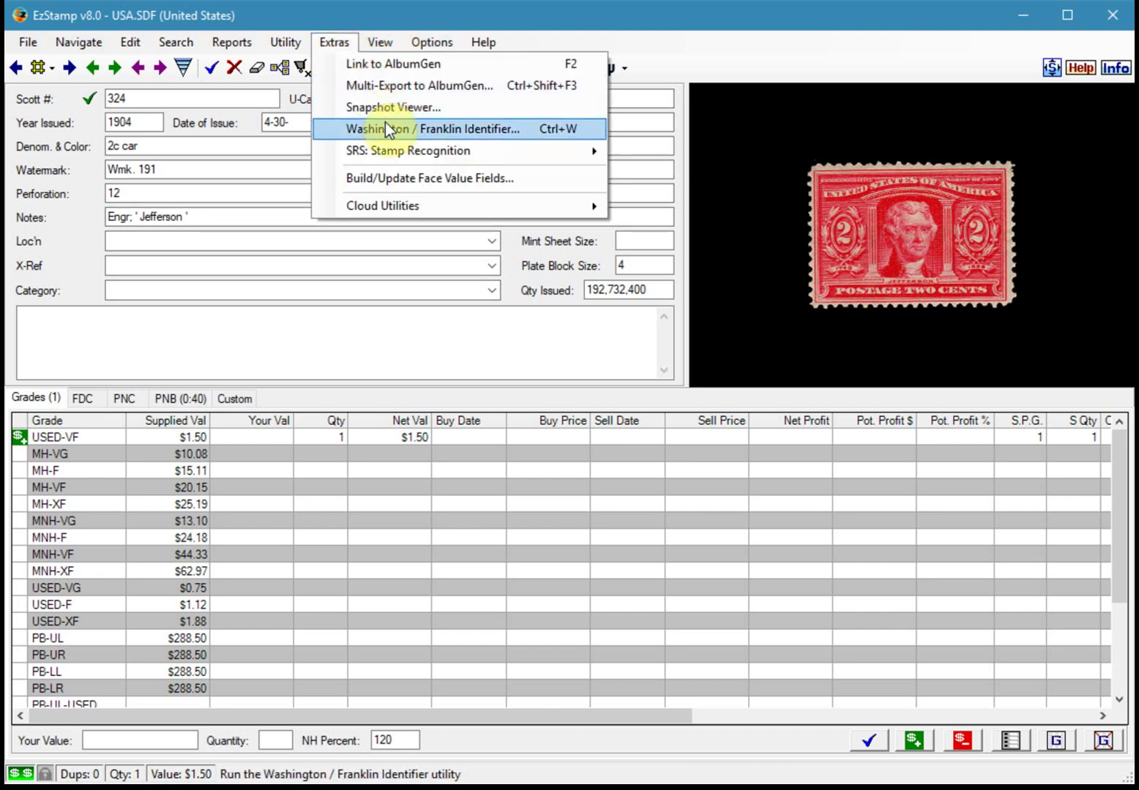
mouse_move(388, 149)
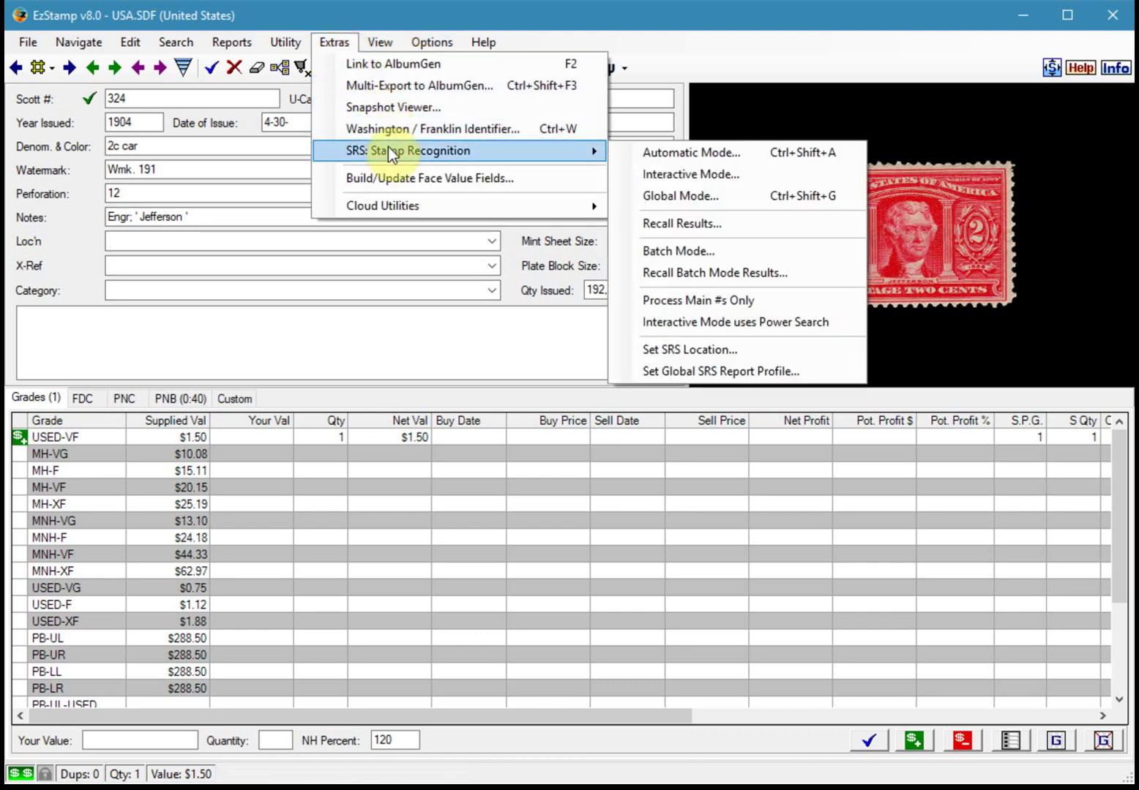
click(685, 194)
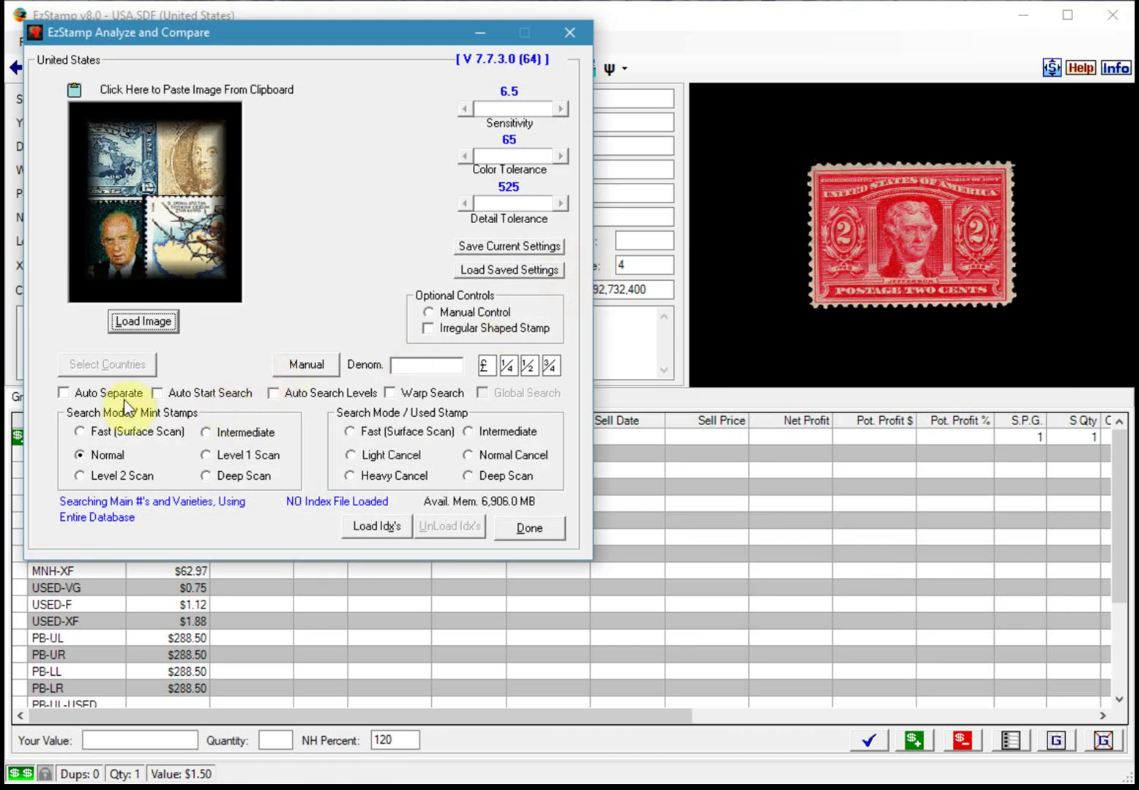
click(82, 393)
click(163, 395)
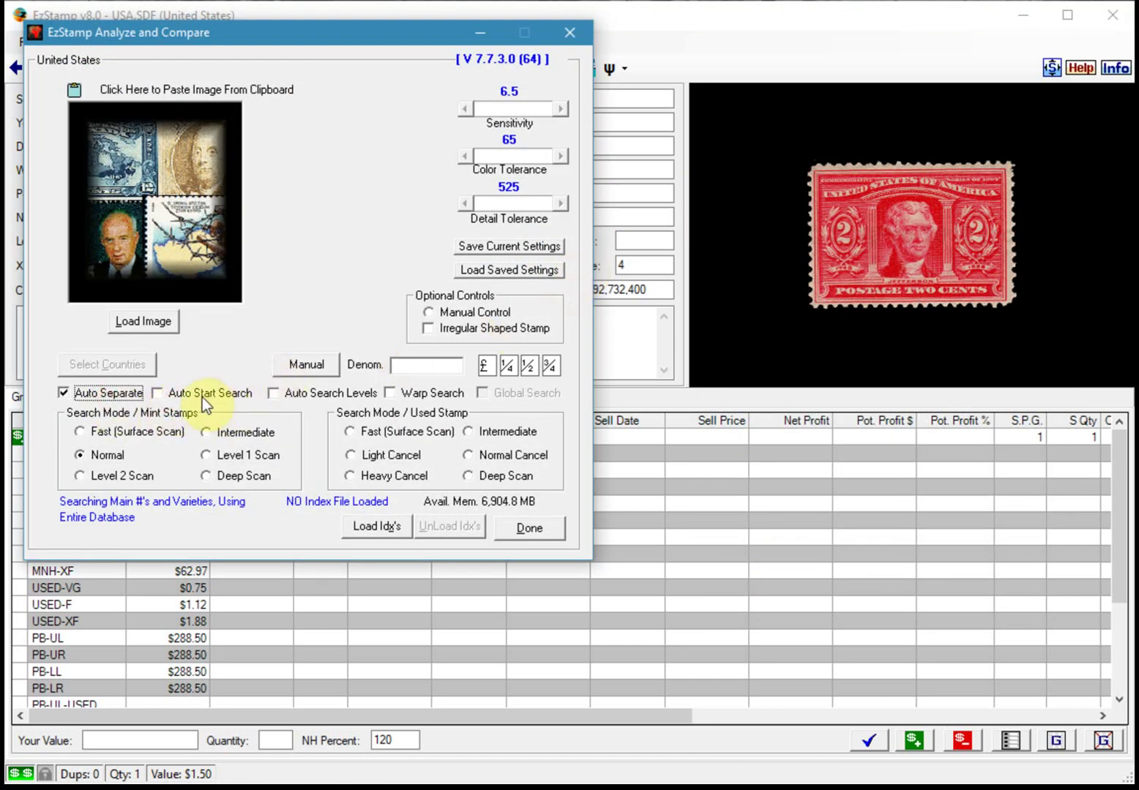
click(275, 395)
click(389, 393)
click(487, 395)
Select Canada as the only, current country to search
click(154, 365)
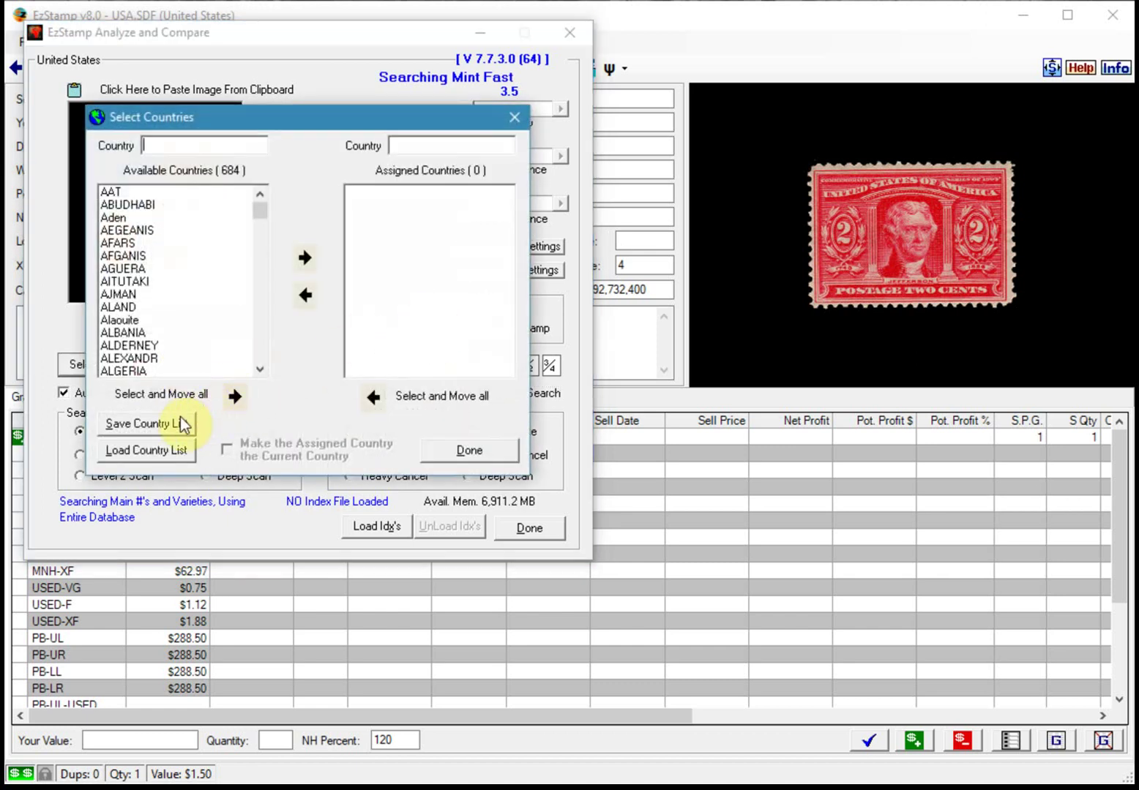
click(130, 324)
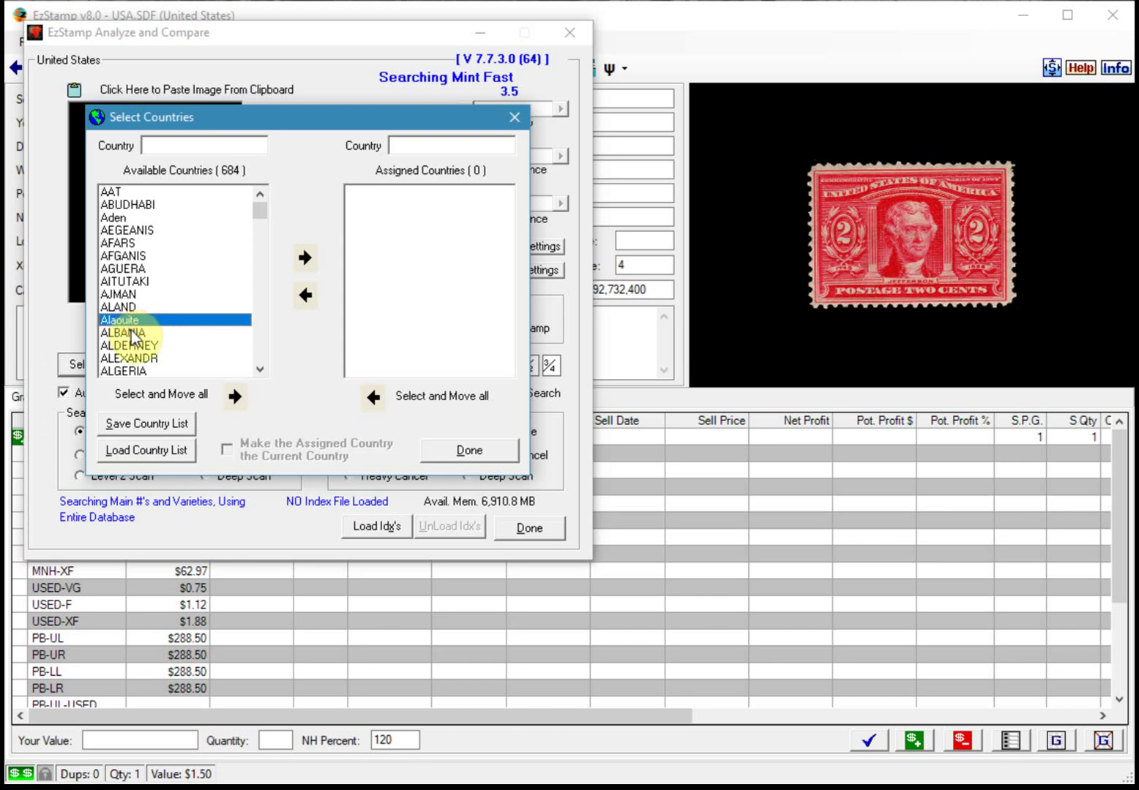
drag(253, 341, 259, 339)
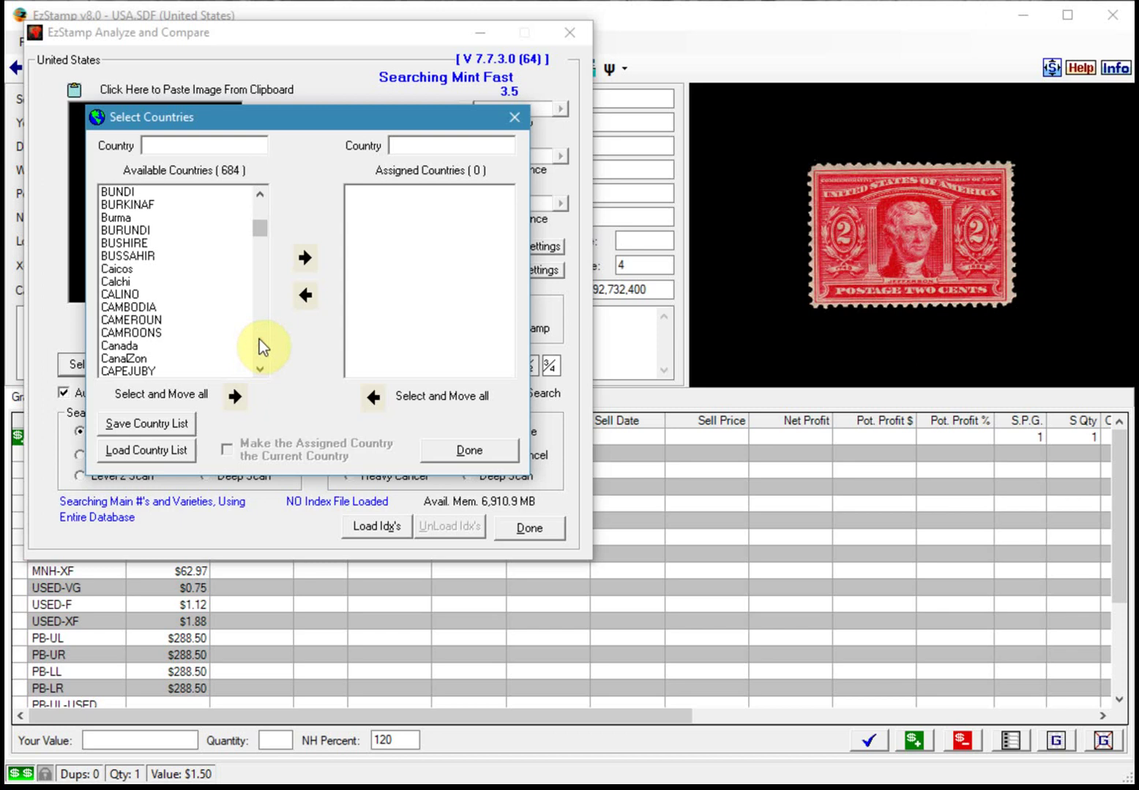
double_click(131, 348)
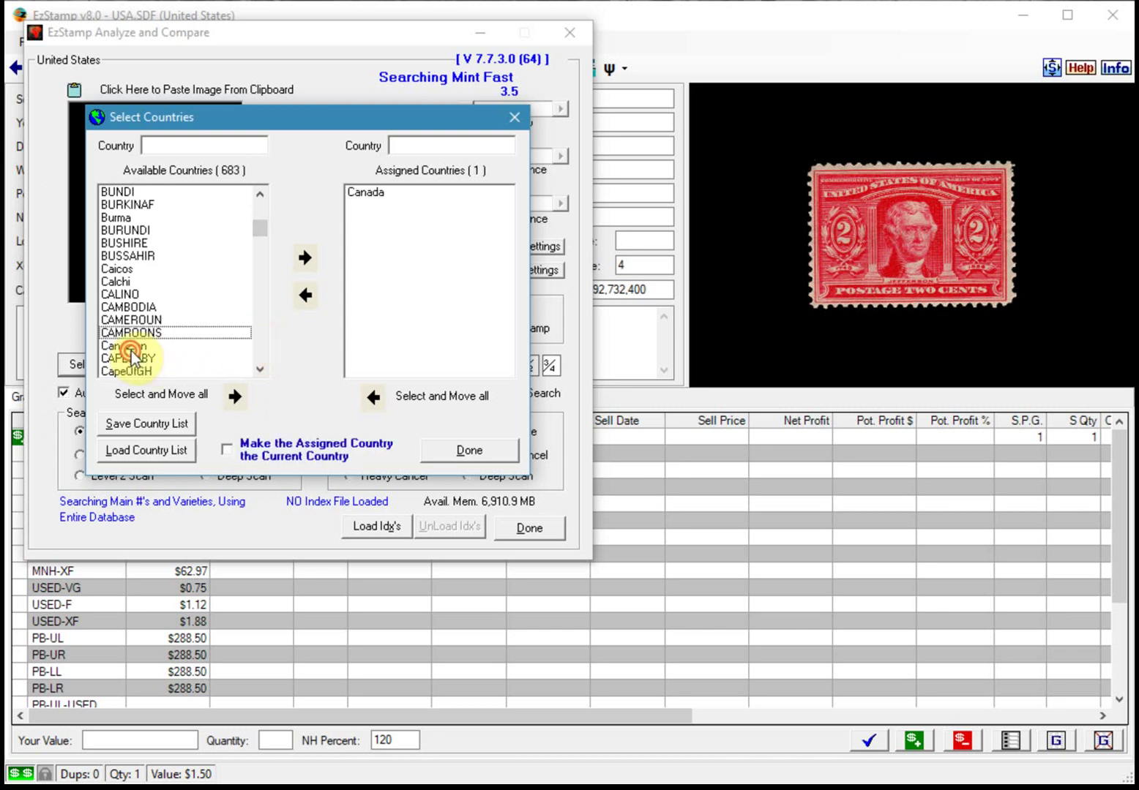
click(279, 458)
click(464, 457)
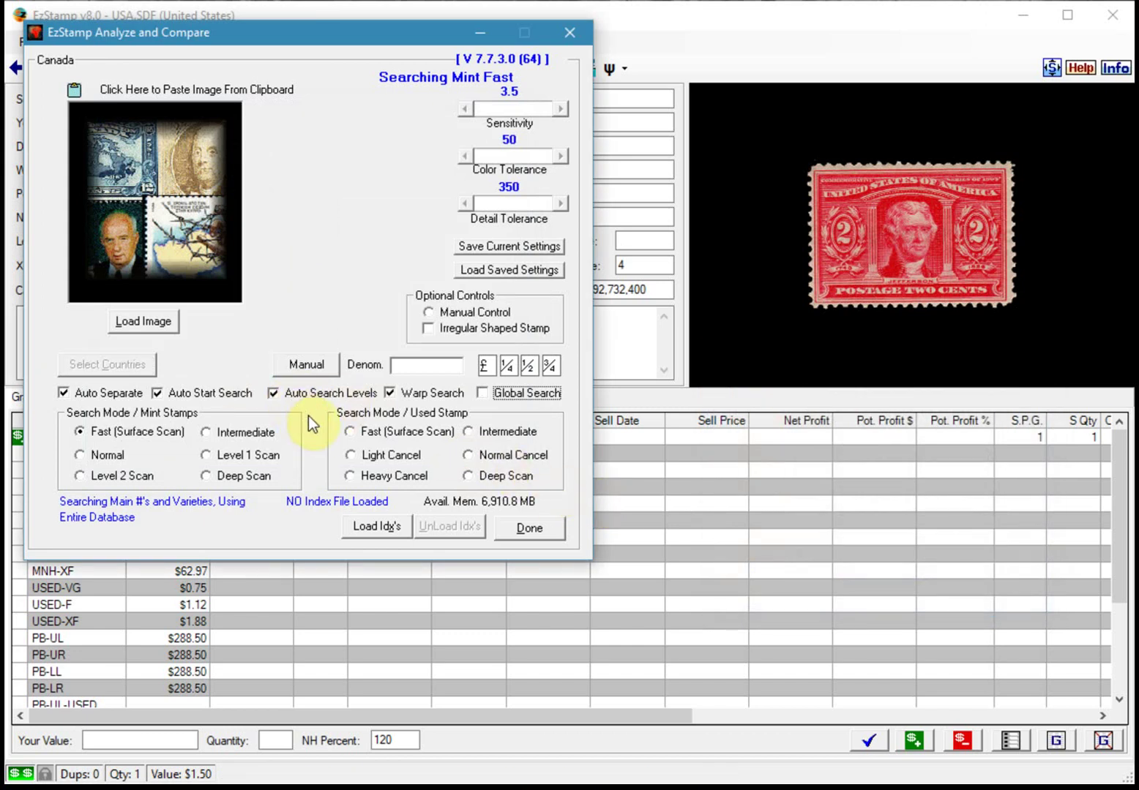
click(150, 323)
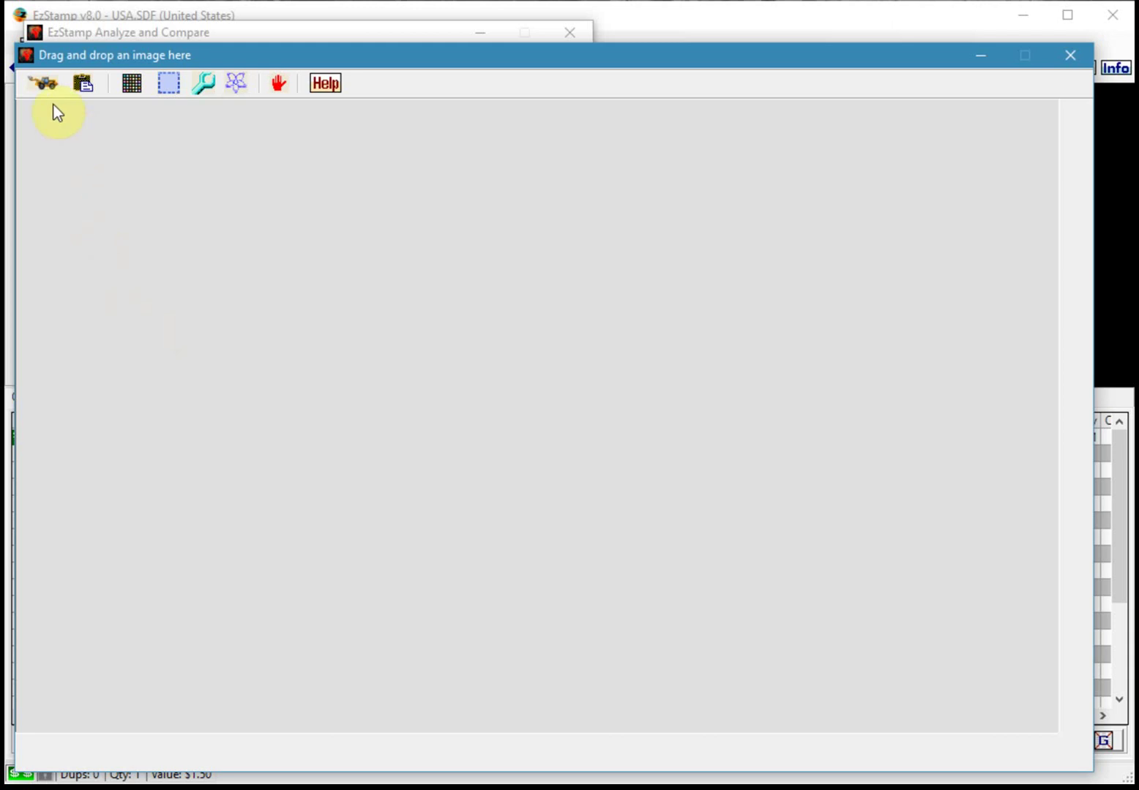
Load the !$Canada.jpg scan and auto-separate it into individual stamps
click(42, 82)
click(248, 174)
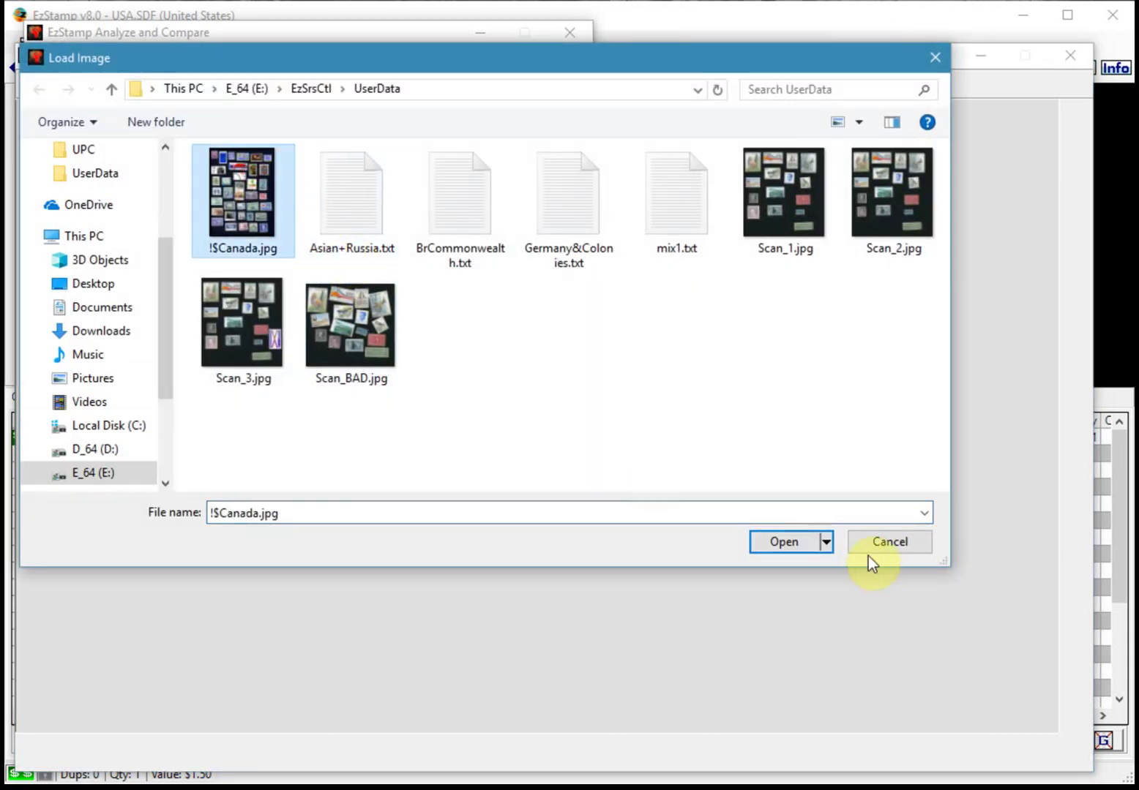
click(775, 535)
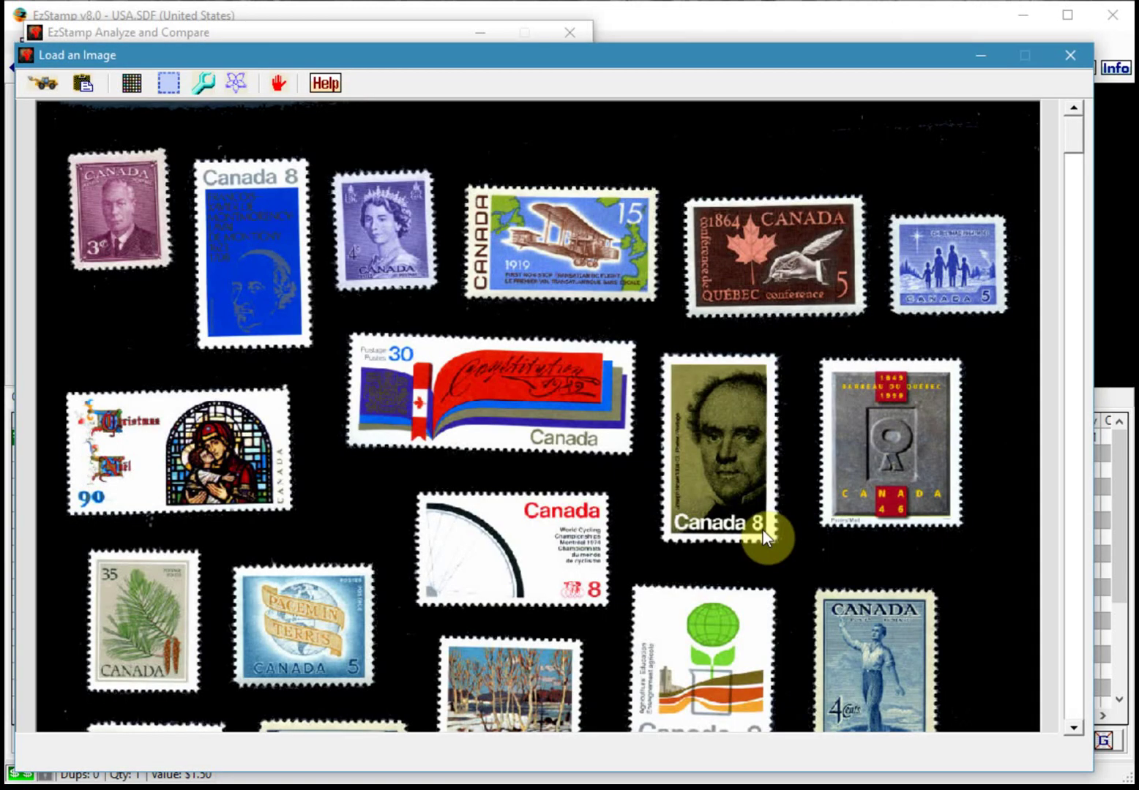
drag(1081, 139, 1062, 699)
drag(1059, 440, 1047, 209)
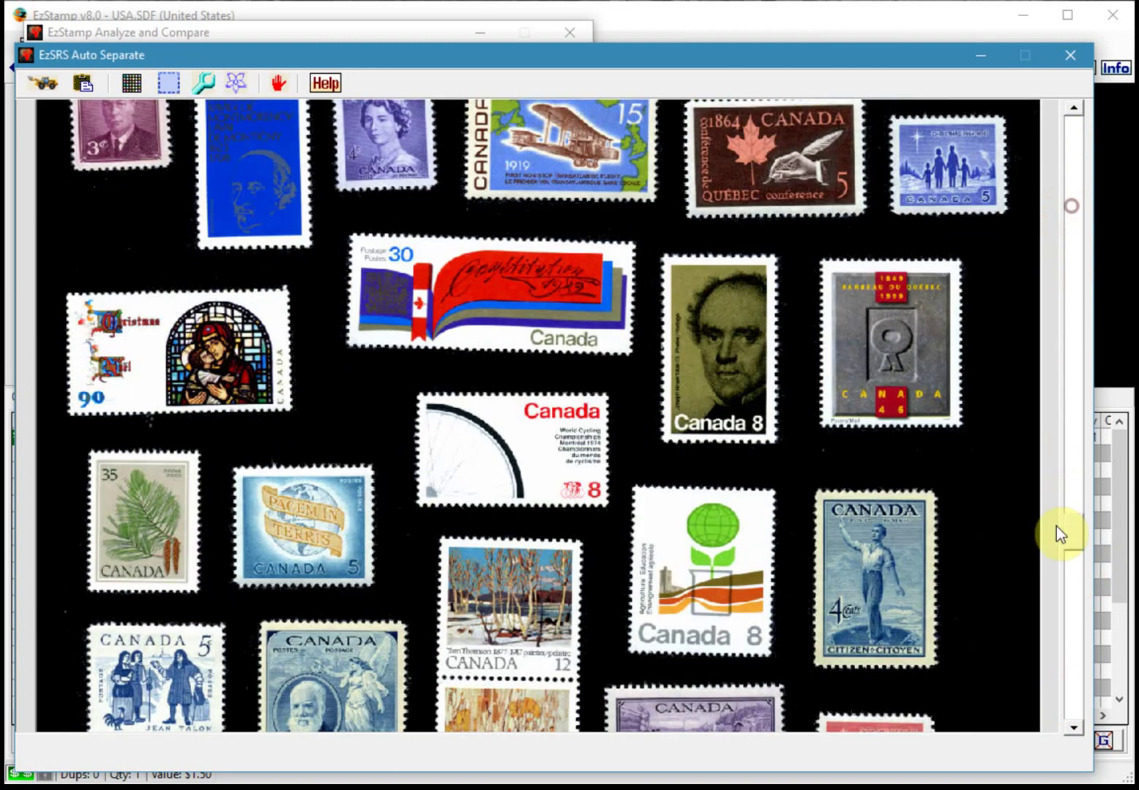
click(1055, 526)
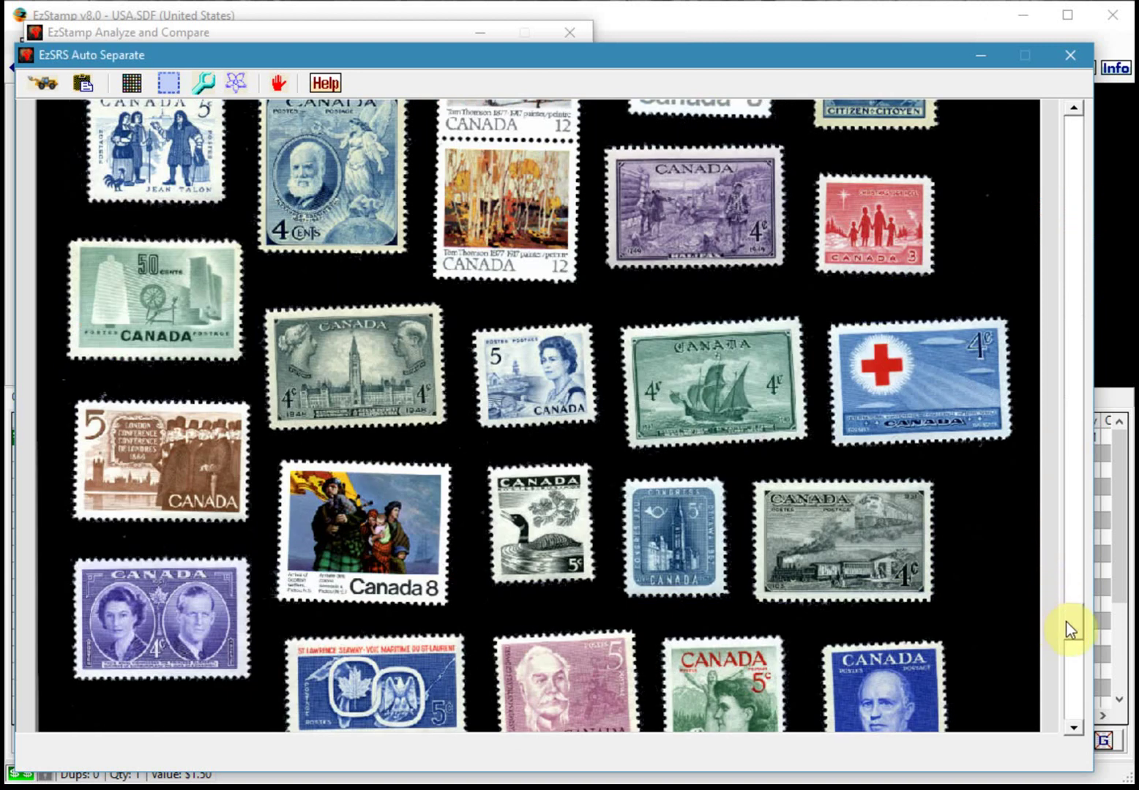
click(1073, 129)
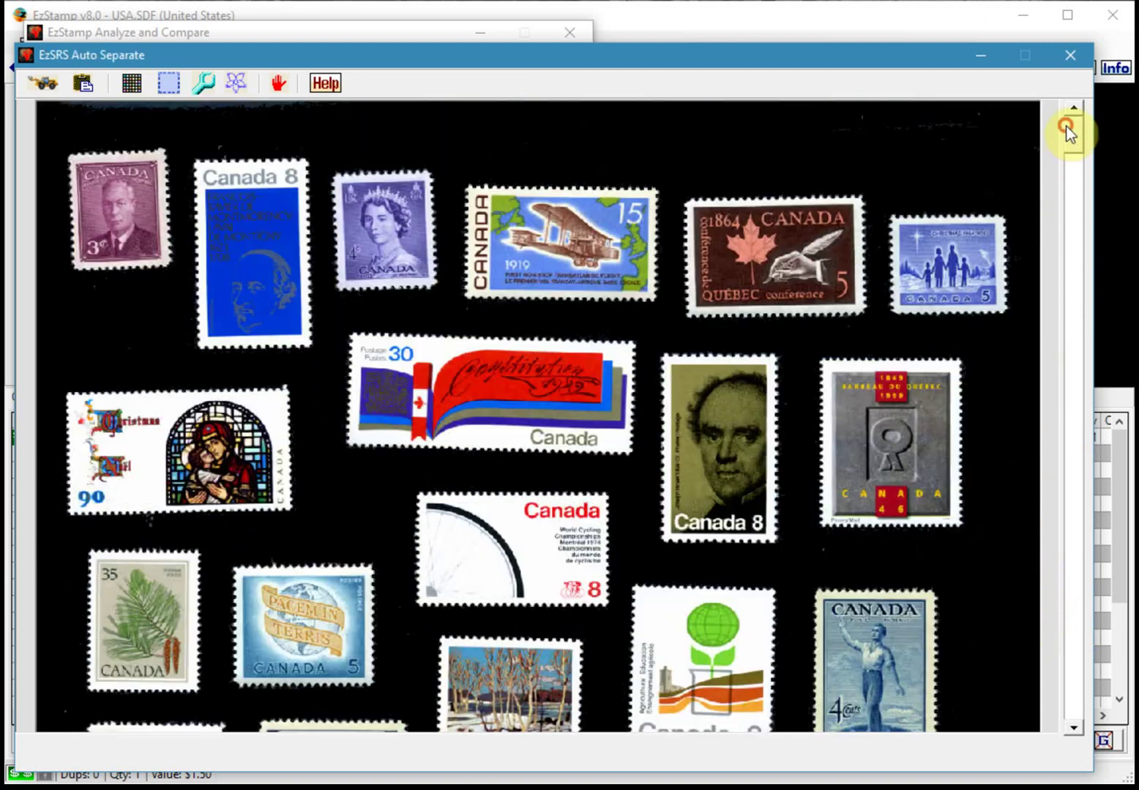
click(131, 84)
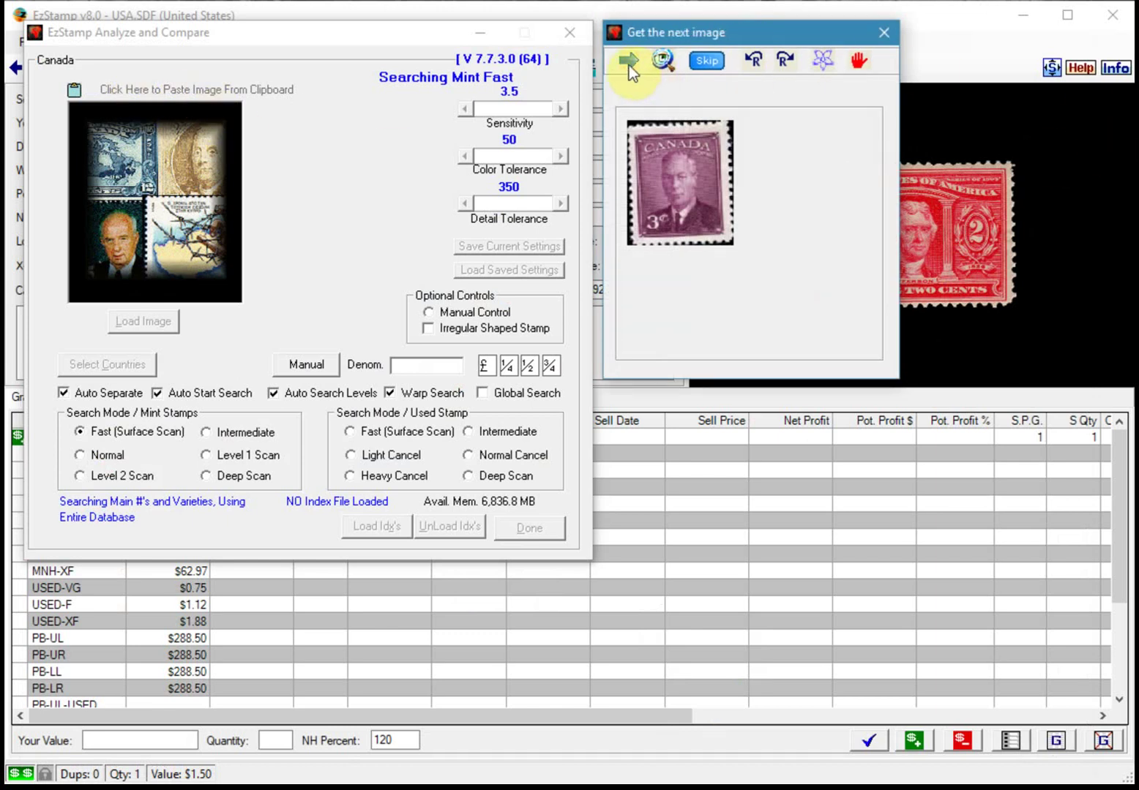
Step through the separated stamps until the green 50-cent stamp is shown
click(629, 65)
click(629, 65)
click(628, 65)
click(629, 65)
click(629, 65)
click(628, 65)
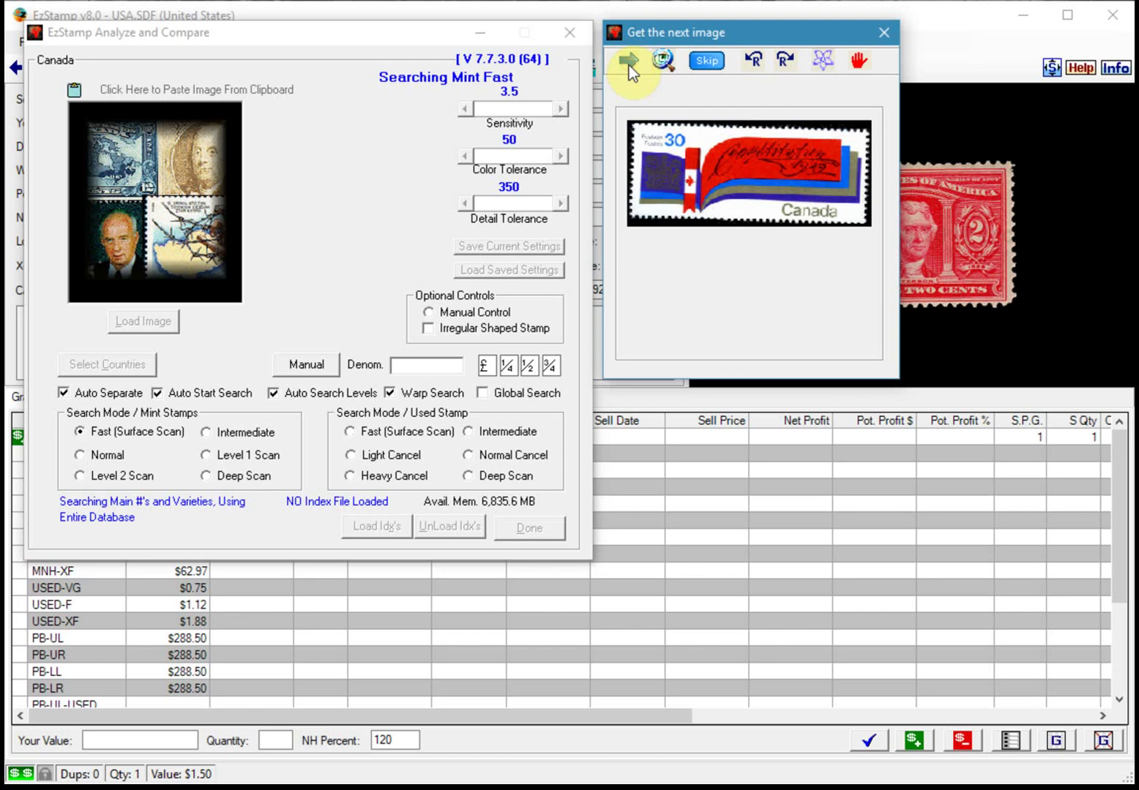
click(629, 64)
click(628, 64)
click(628, 64)
click(628, 64)
click(629, 64)
click(628, 64)
click(629, 64)
click(629, 64)
click(629, 64)
click(628, 65)
click(628, 64)
click(628, 65)
click(629, 64)
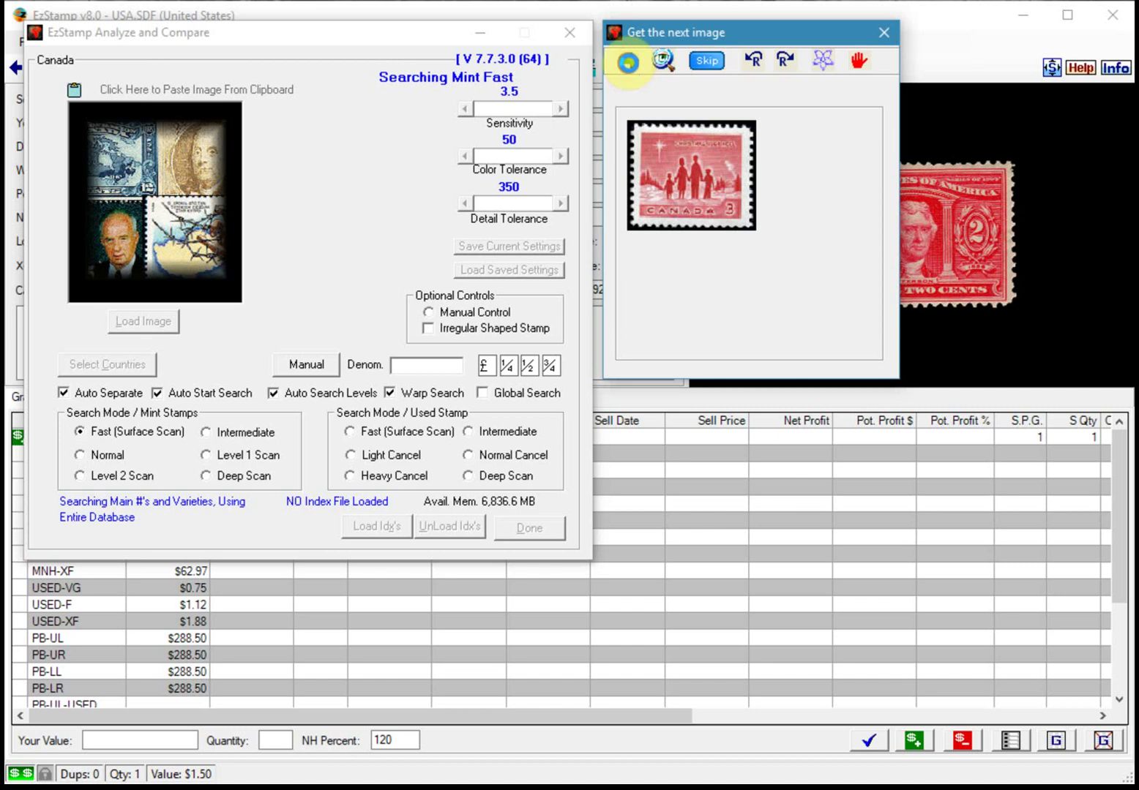
click(629, 64)
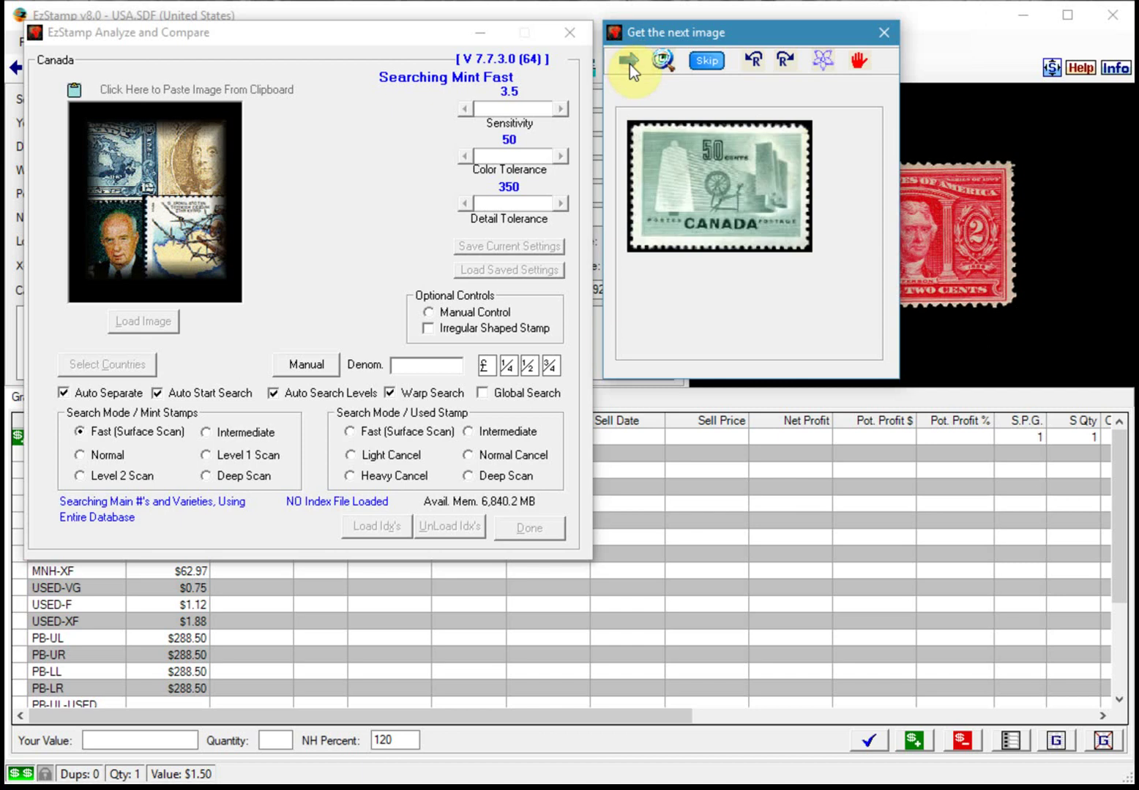
Search with denomination 50c and add the 334-Canada match to the results
click(432, 365)
text(50c)
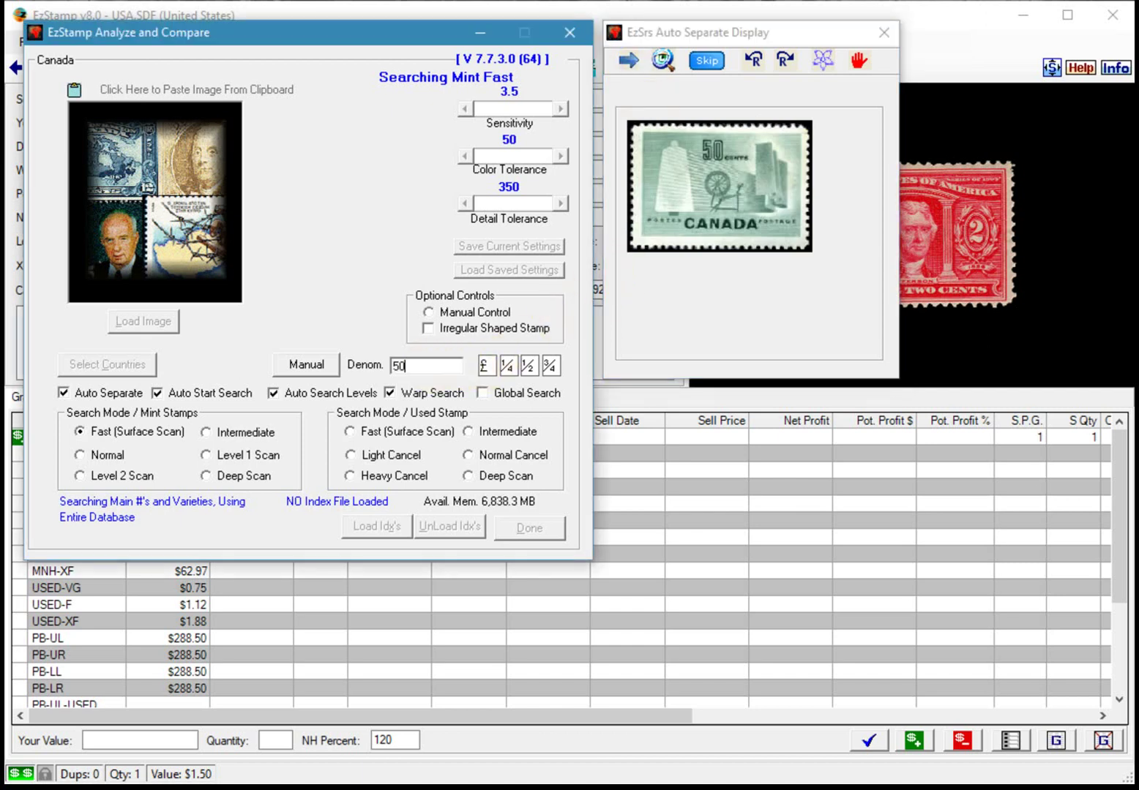
click(662, 59)
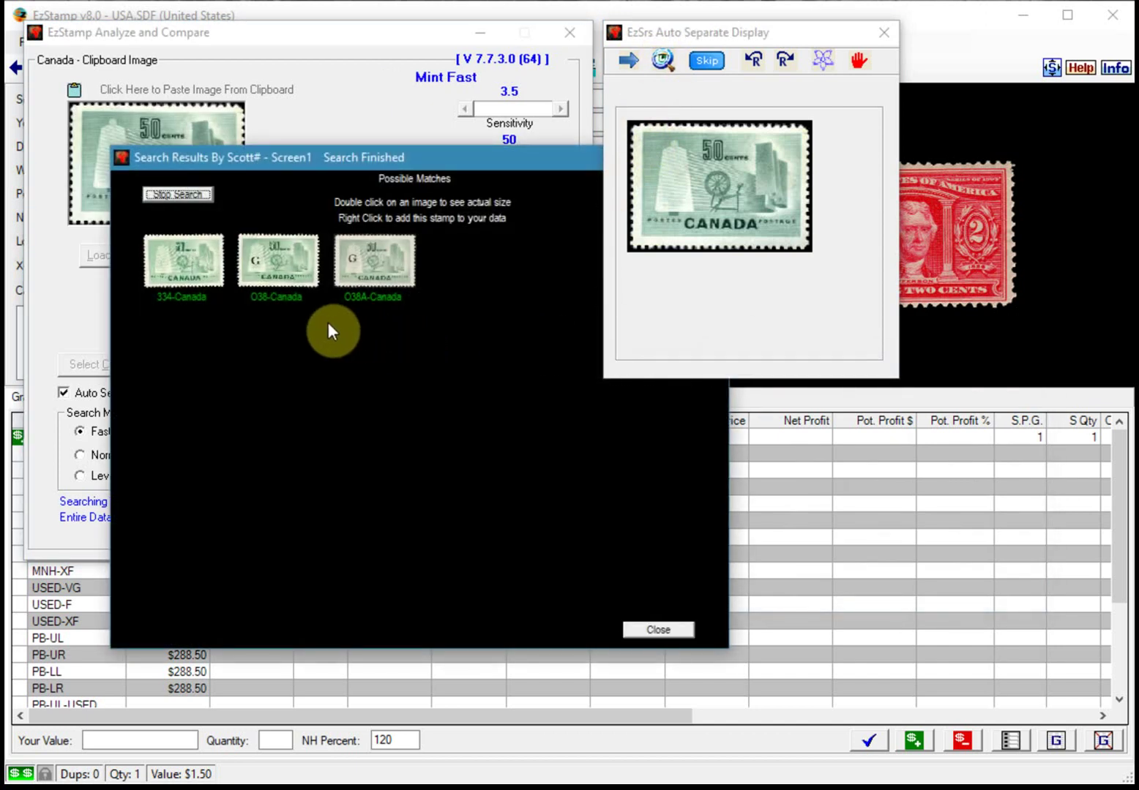
right_click(194, 277)
click(854, 527)
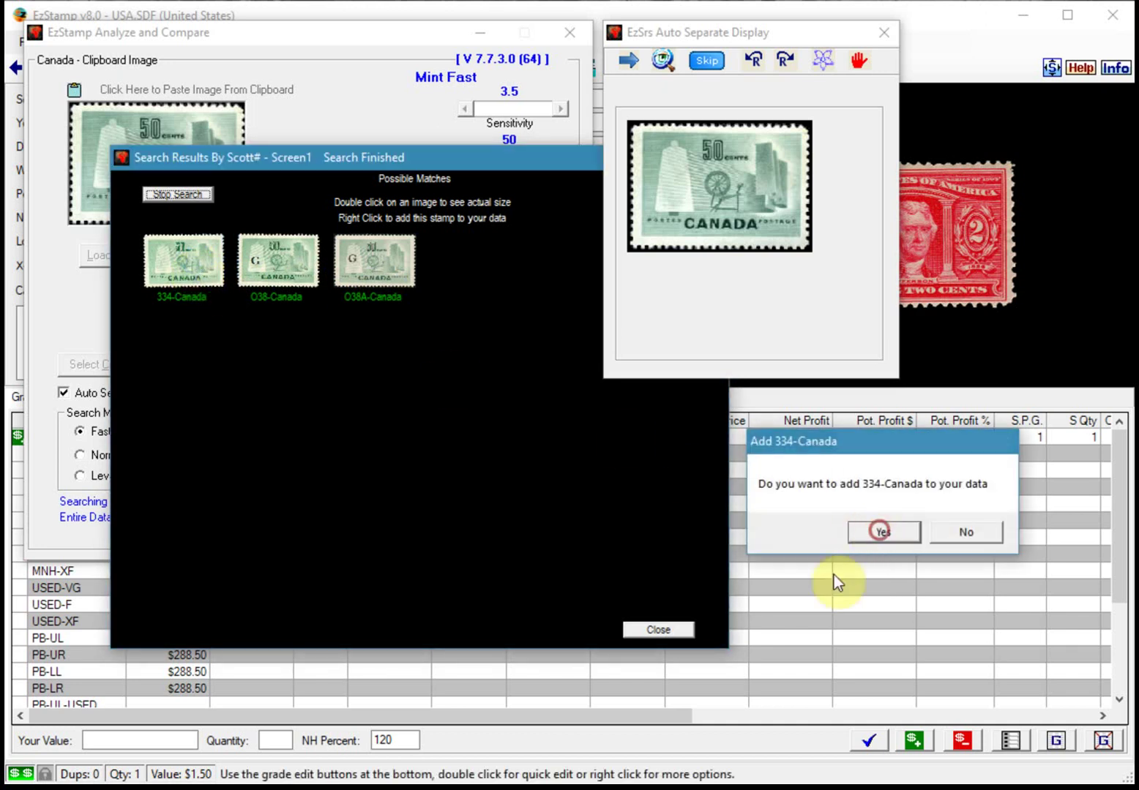
click(674, 633)
Skip through the remaining stamps, then stop processing to show the global results
click(630, 61)
click(630, 61)
click(630, 62)
click(633, 63)
click(632, 63)
click(632, 63)
click(632, 63)
click(632, 63)
click(633, 63)
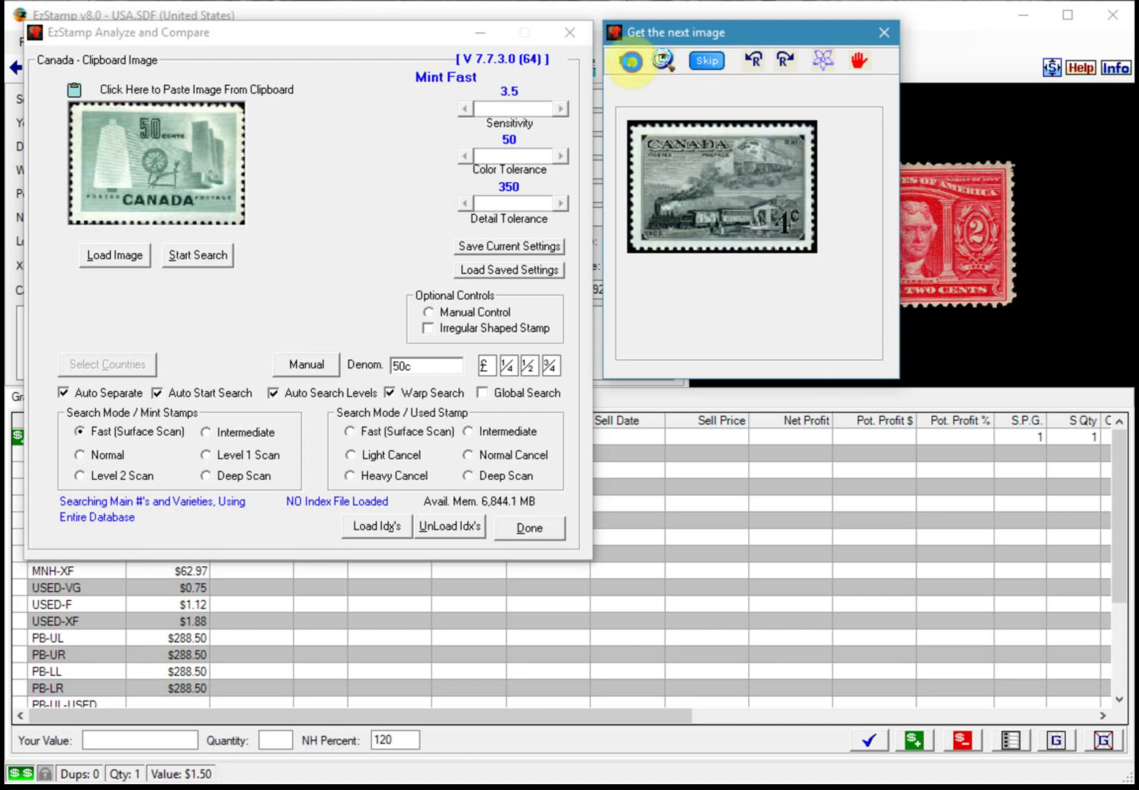
click(632, 63)
click(859, 65)
click(541, 529)
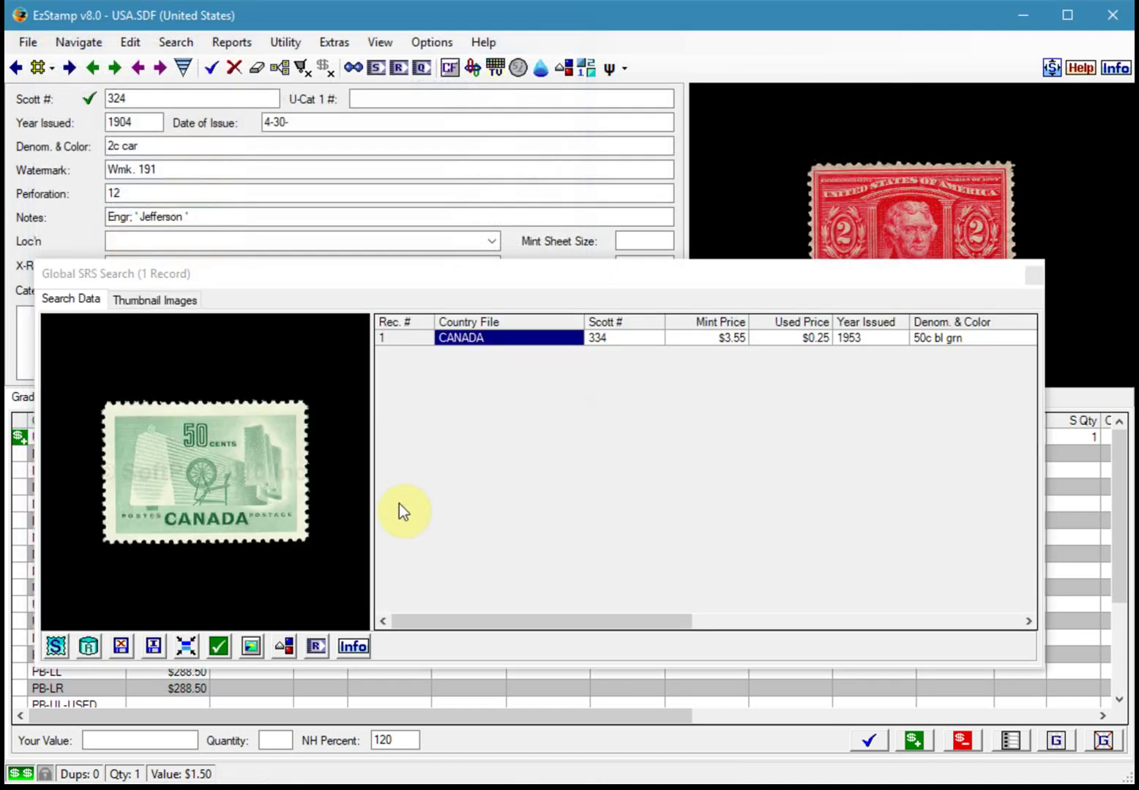